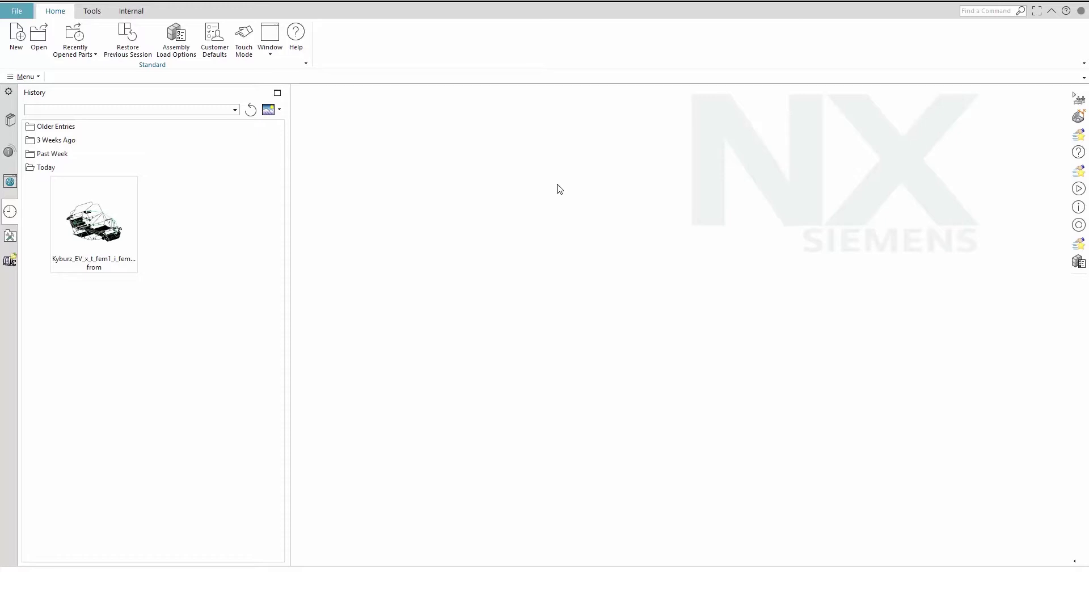
Review the Correlation customer defaults under Simulation Pre/Post, including the Matrix Plot Origin choices, and close them without changes.
click(7, 10)
mouse_move(60, 154)
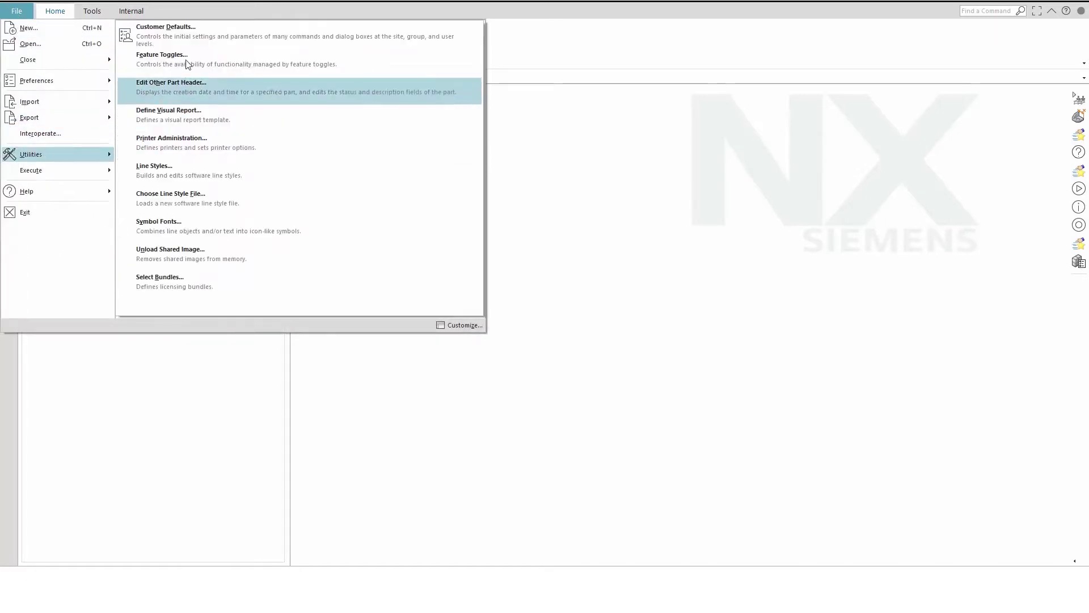
click(179, 43)
click(178, 43)
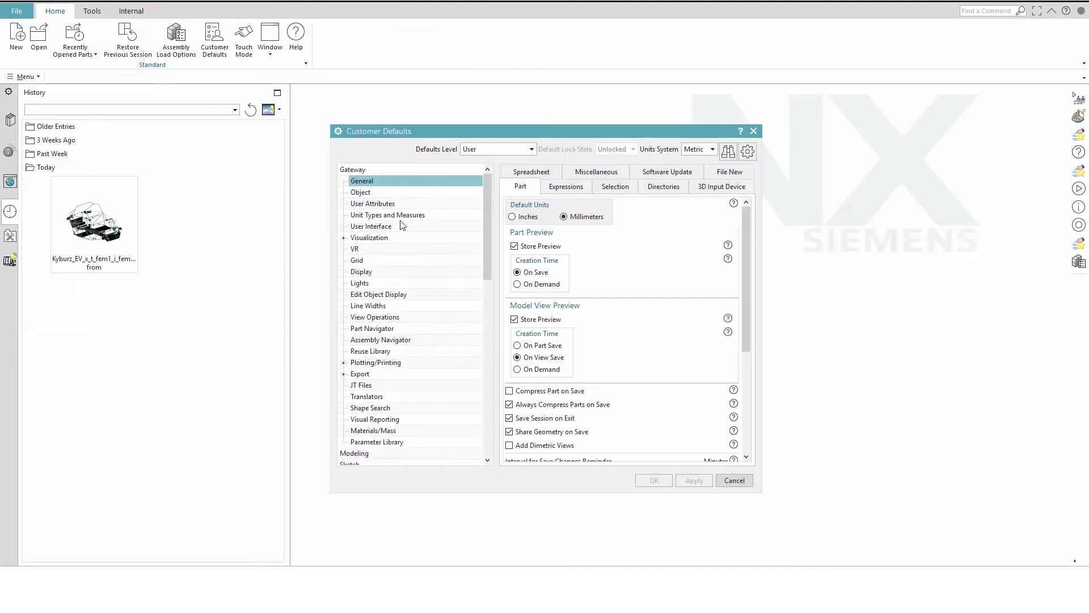
scroll(387, 240, down, 5)
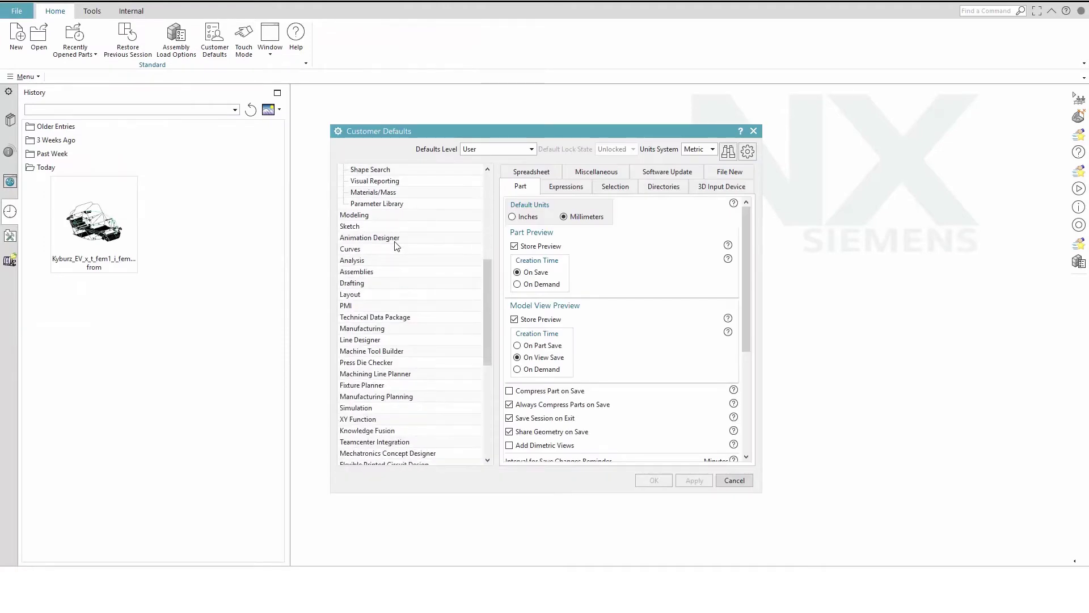
click(363, 406)
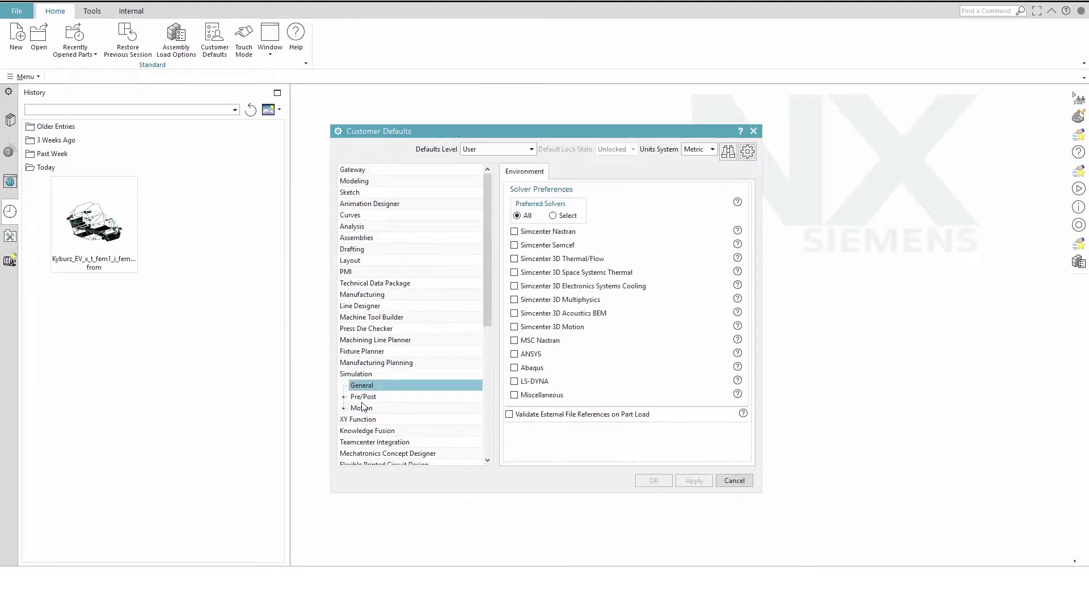
click(344, 396)
scroll(391, 277, down, 4)
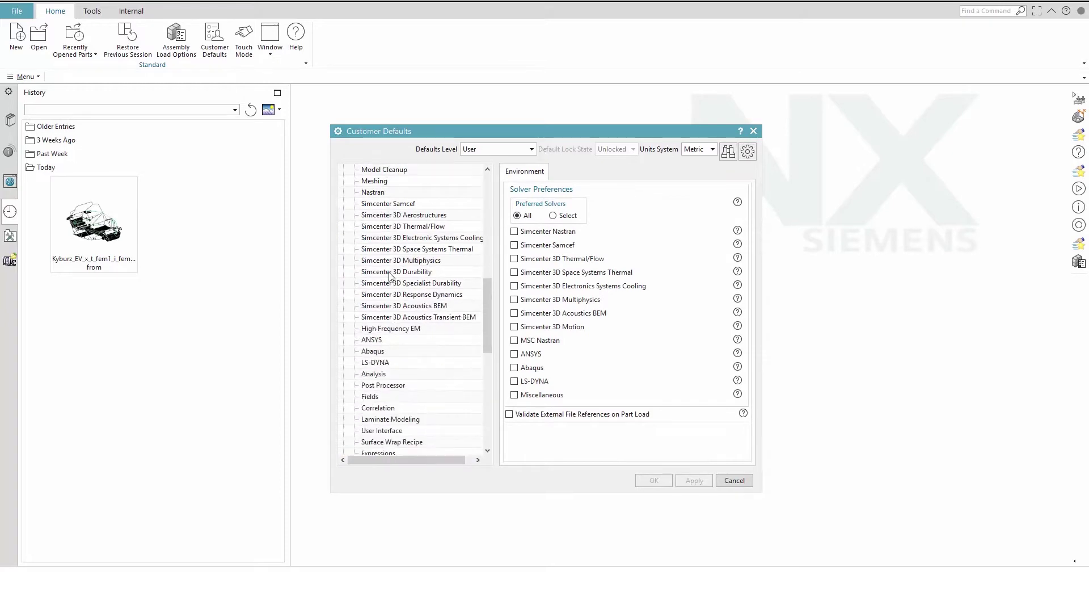
click(380, 340)
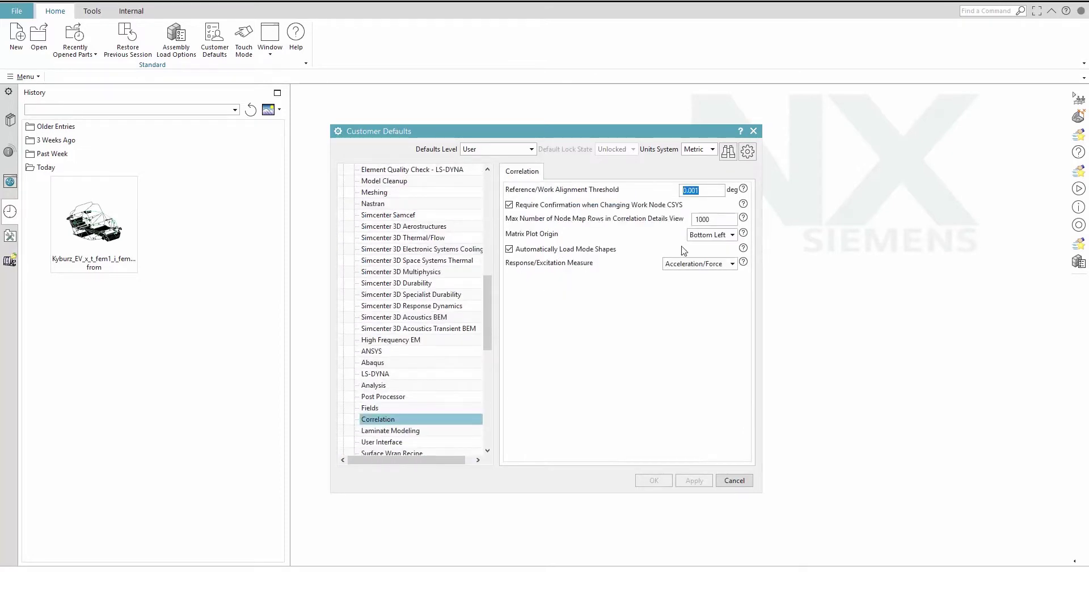
click(702, 236)
click(702, 237)
click(732, 480)
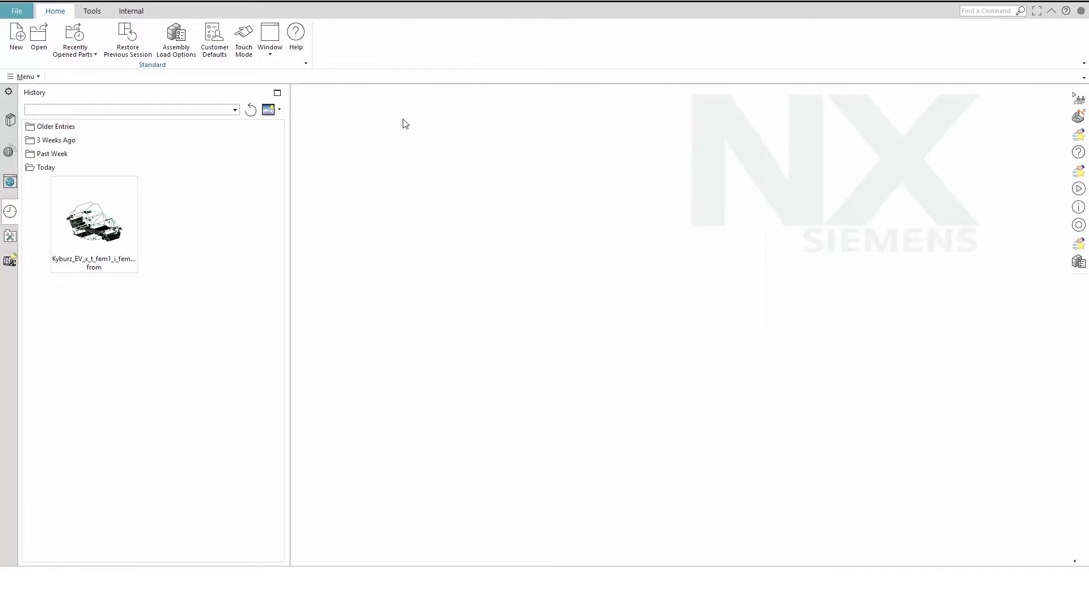
Open the simulation file Kyburz_EV_x_t_fem1_i_fem_start_sim1.sim from the Start_Pretest folder.
click(42, 44)
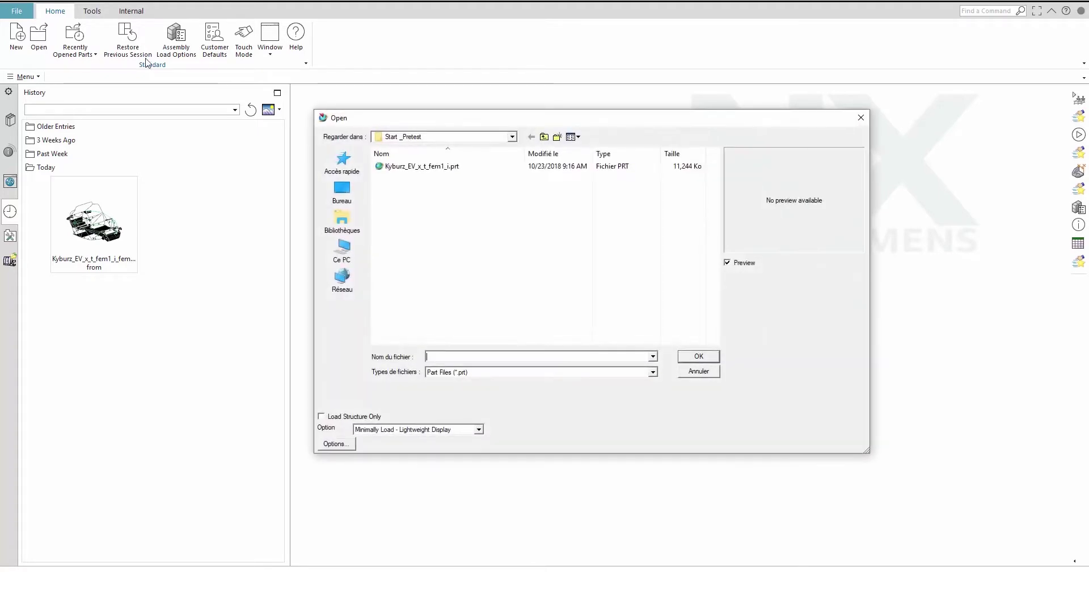
click(478, 373)
click(484, 387)
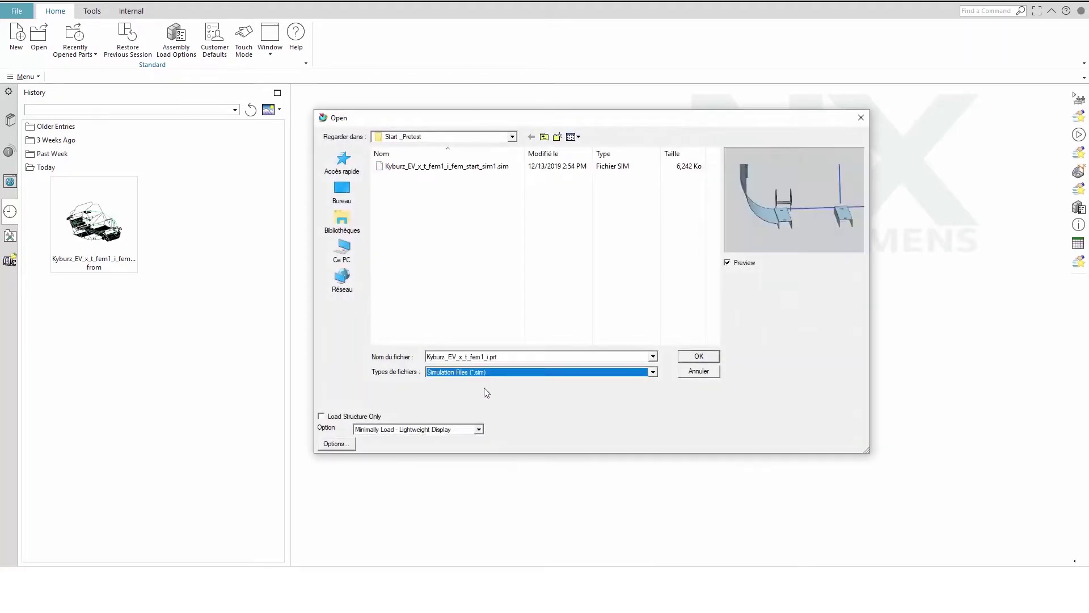
click(474, 168)
click(692, 356)
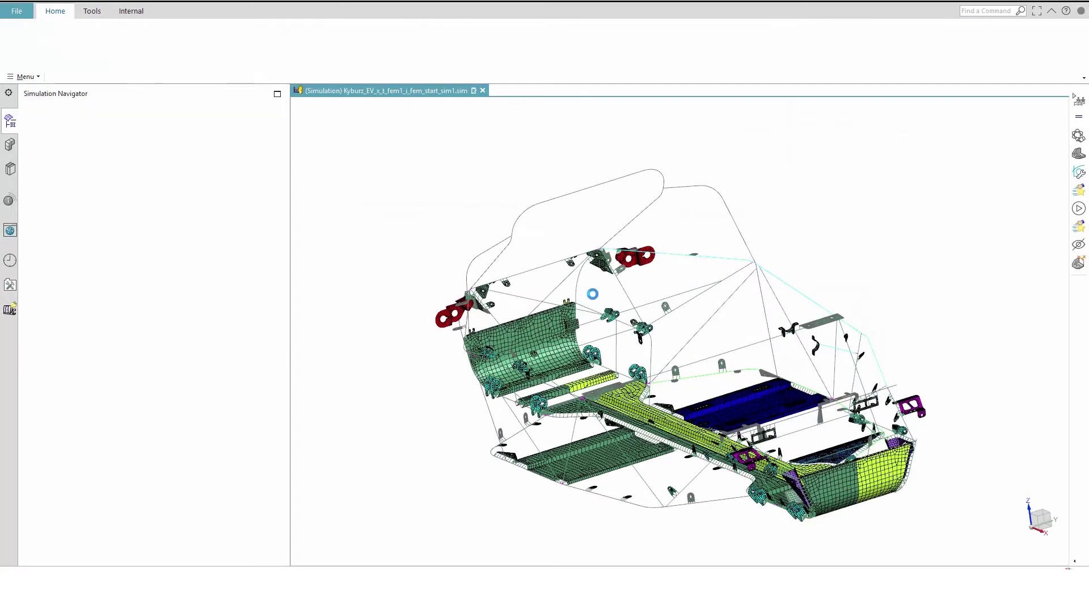
Reset the dialog memory in the user interface preferences and accept the settings.
click(16, 11)
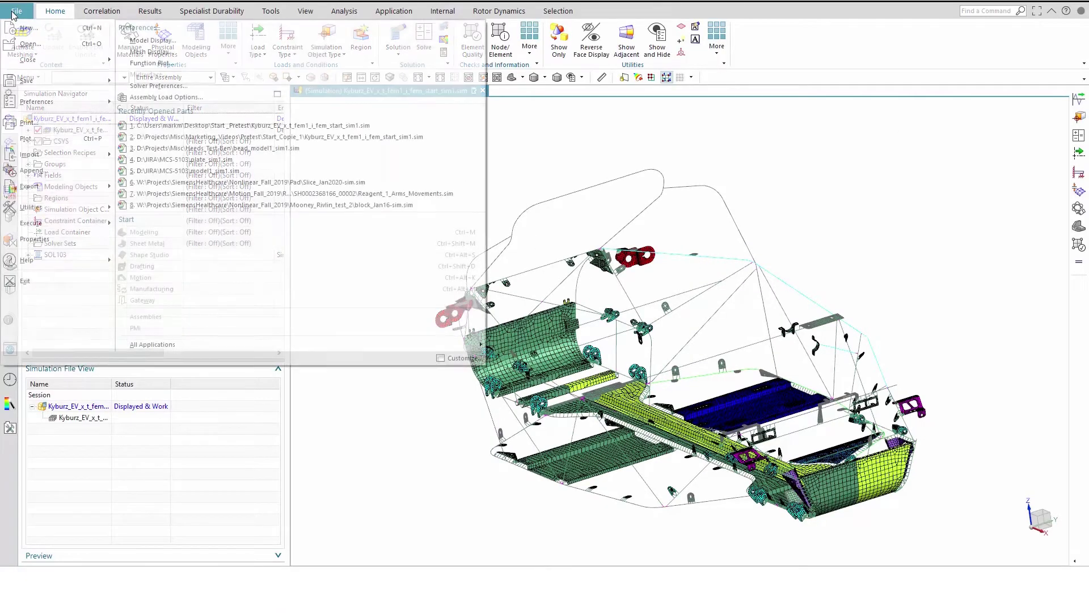
mouse_move(54, 103)
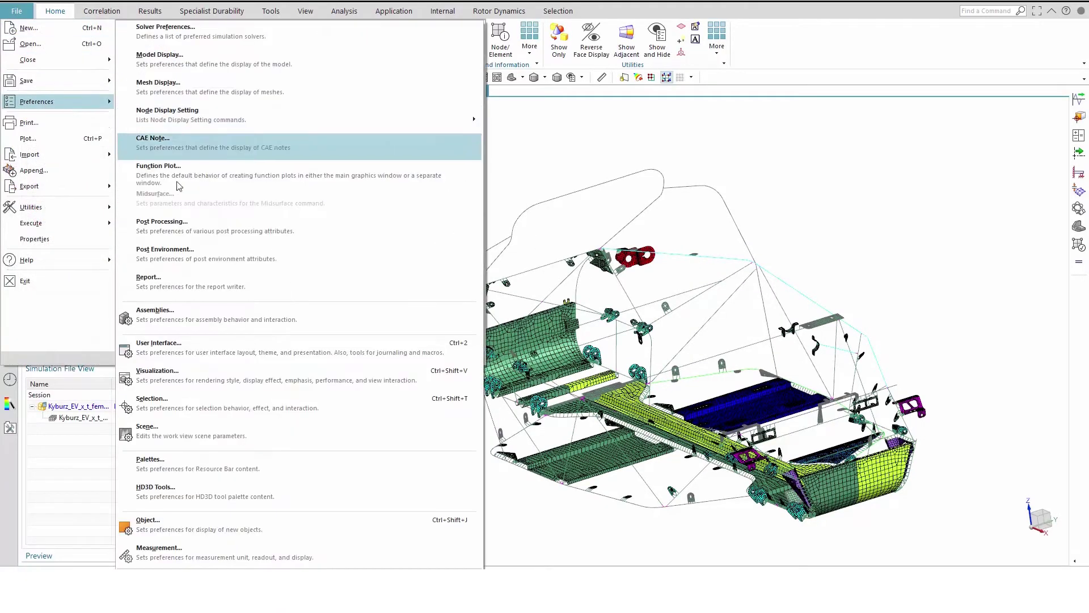
click(159, 343)
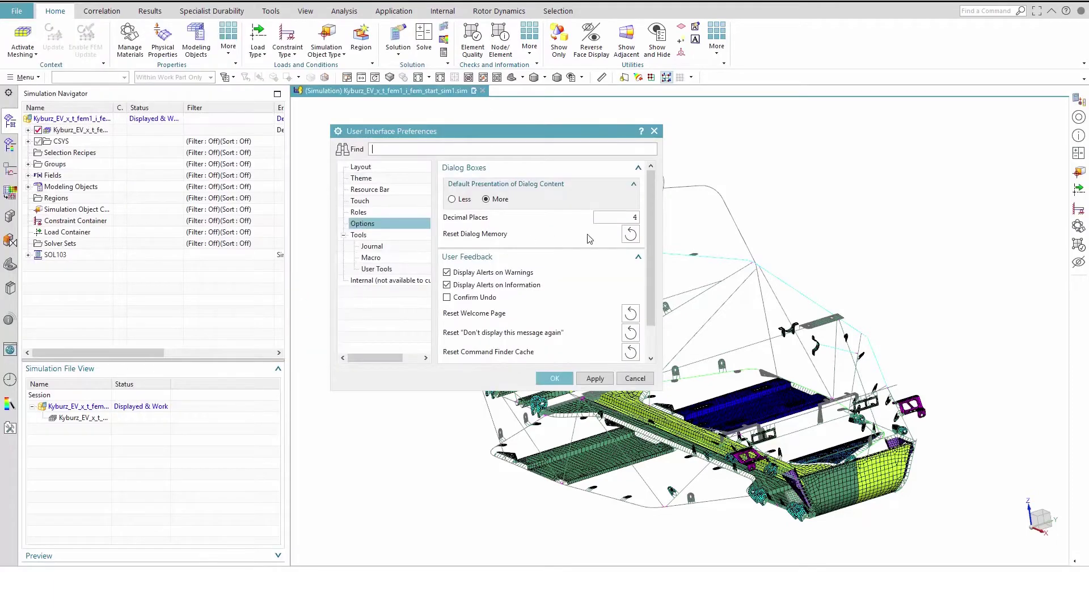
click(630, 233)
click(555, 378)
Accept the Function Plot preferences with Both Windows Allowed as the target graphic window.
click(17, 11)
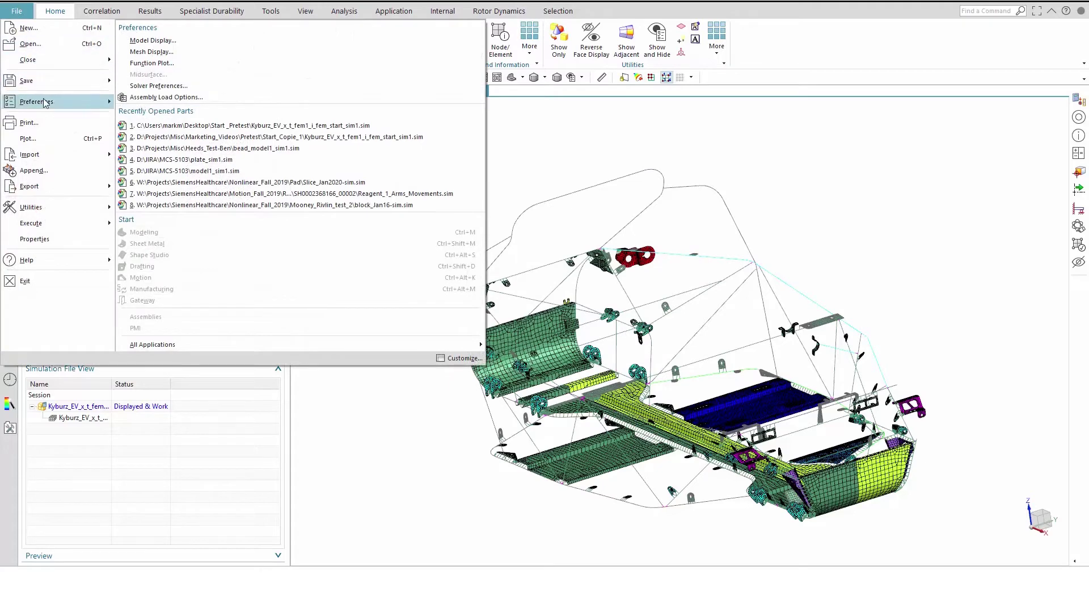
click(187, 177)
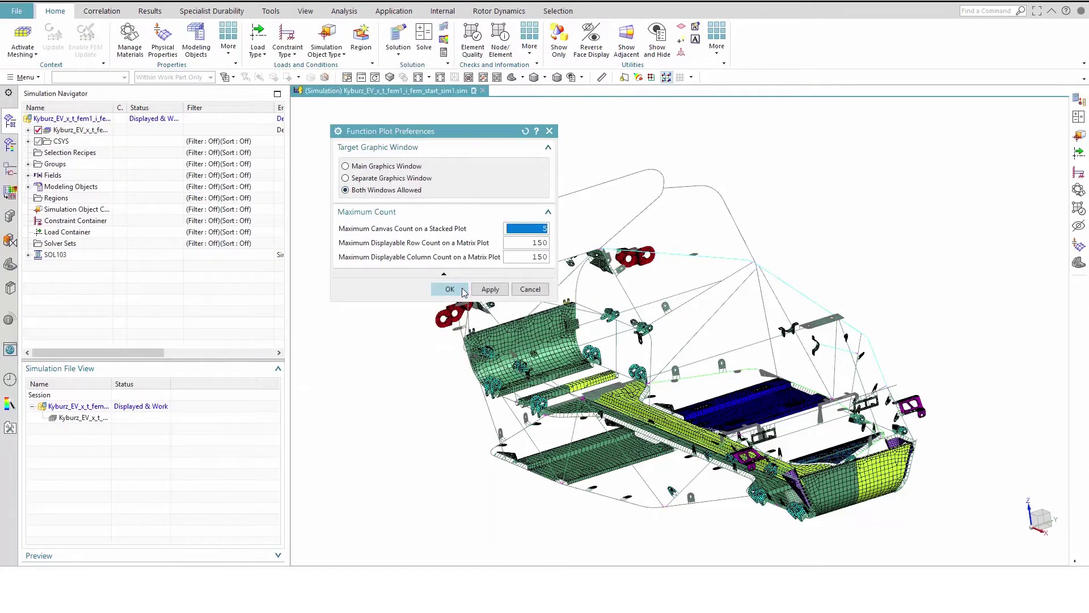
click(462, 290)
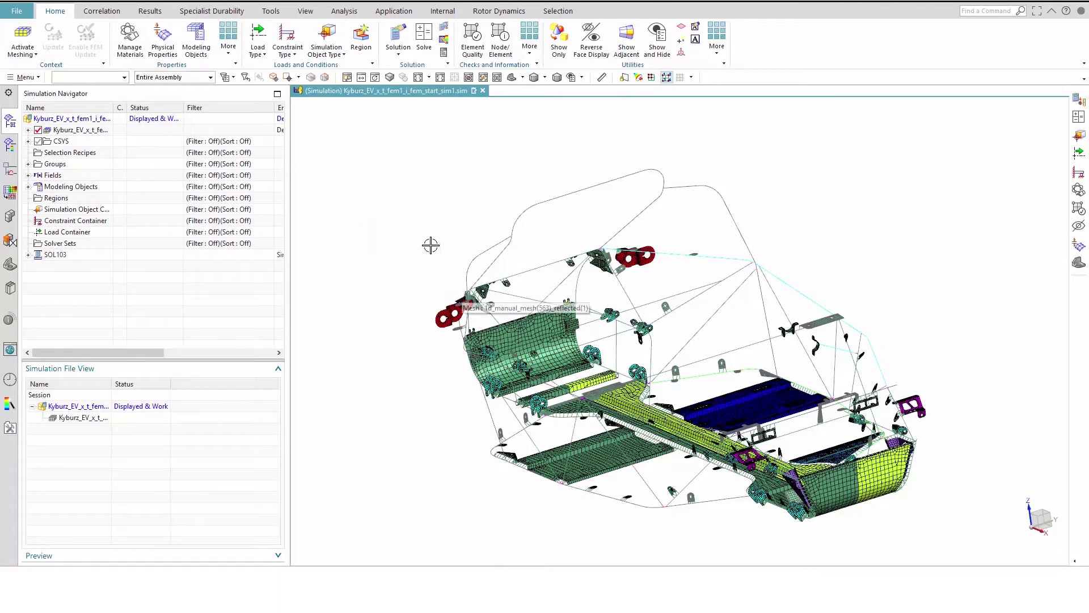
Create a pre-test from the SOL103 solution, excluding low-frequency modes with a 5 Hz cutoff.
click(103, 12)
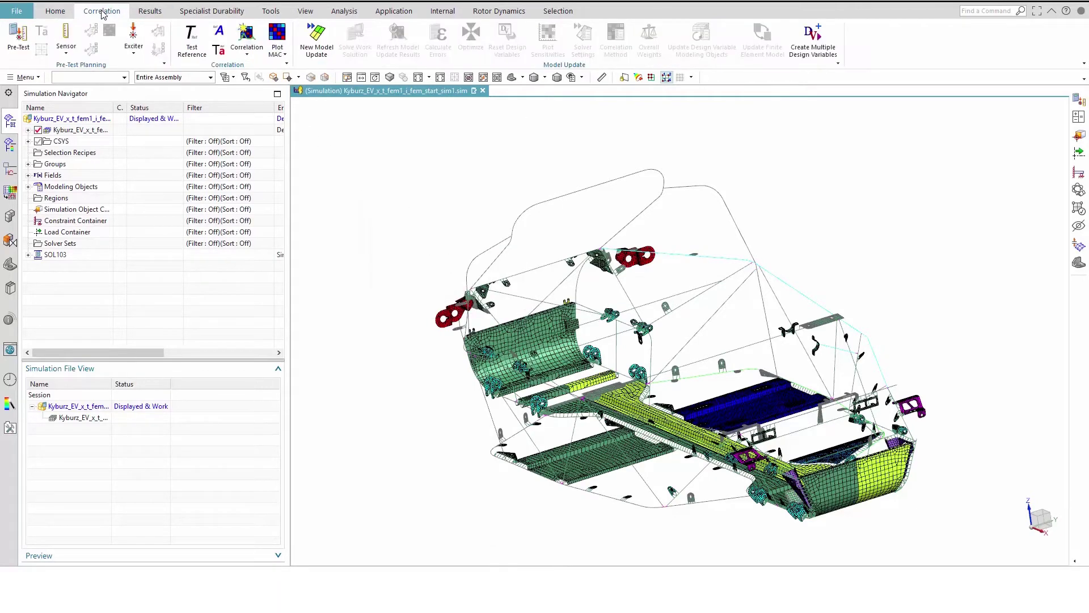
click(18, 35)
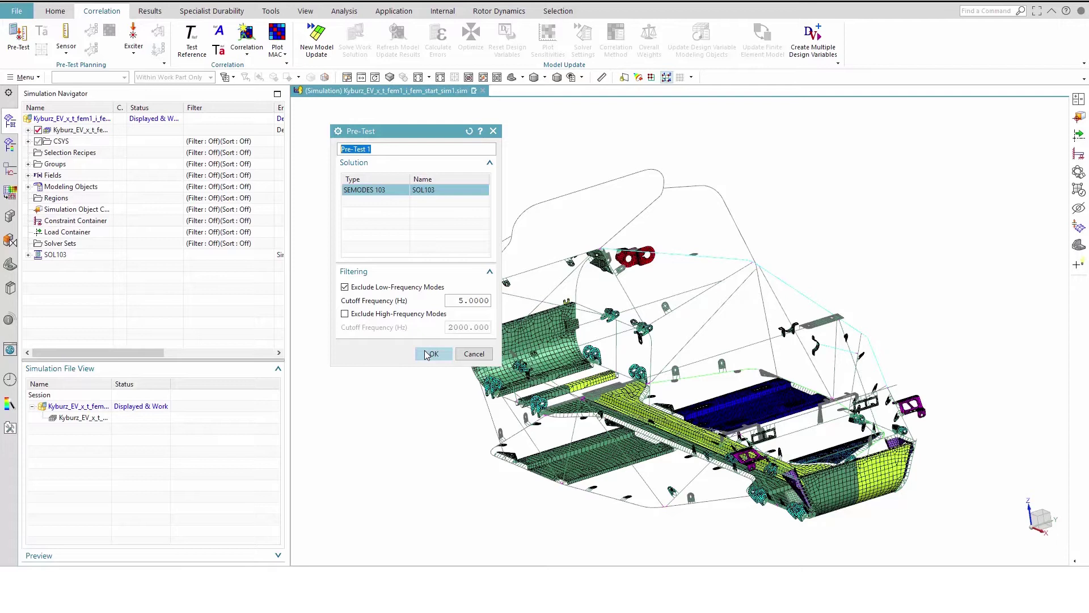
click(430, 353)
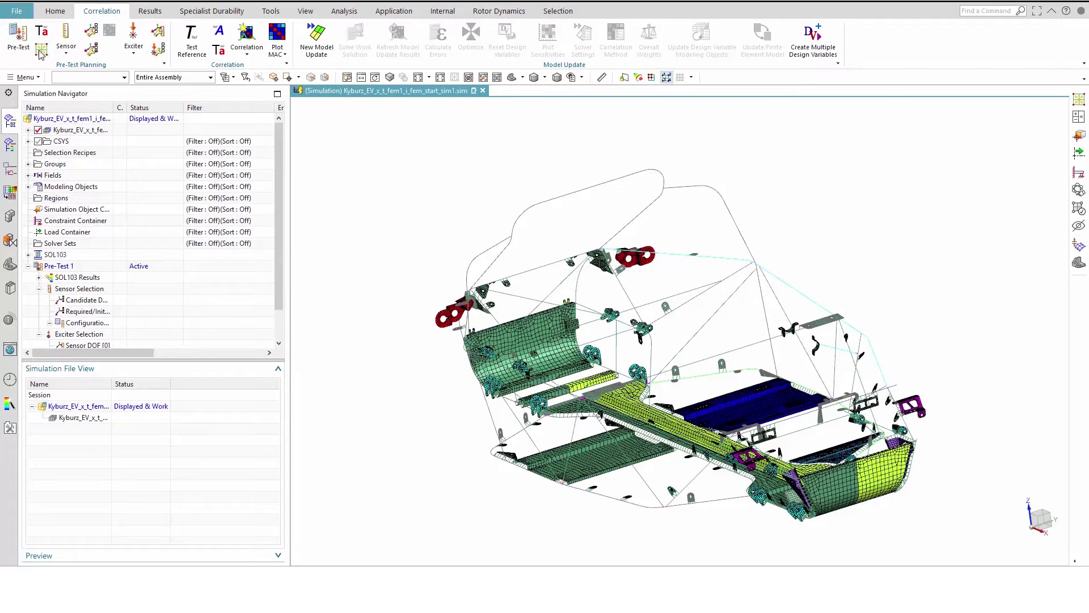
Create a maximum spread node group from all model nodes, with at most 200 nodes and a minimum distance of 100 mm.
click(40, 52)
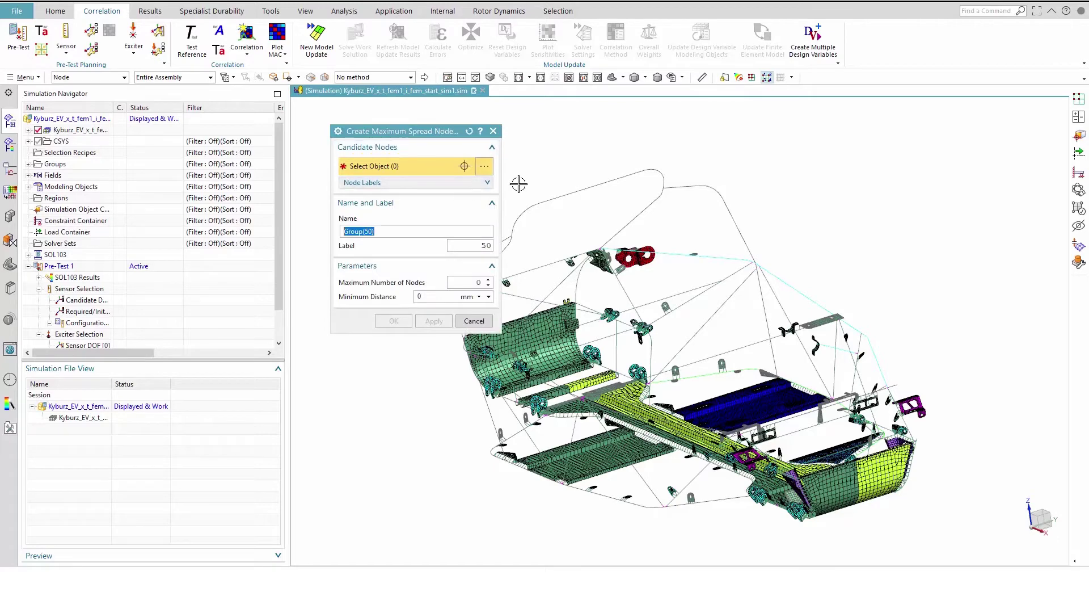
key(ctrl+a)
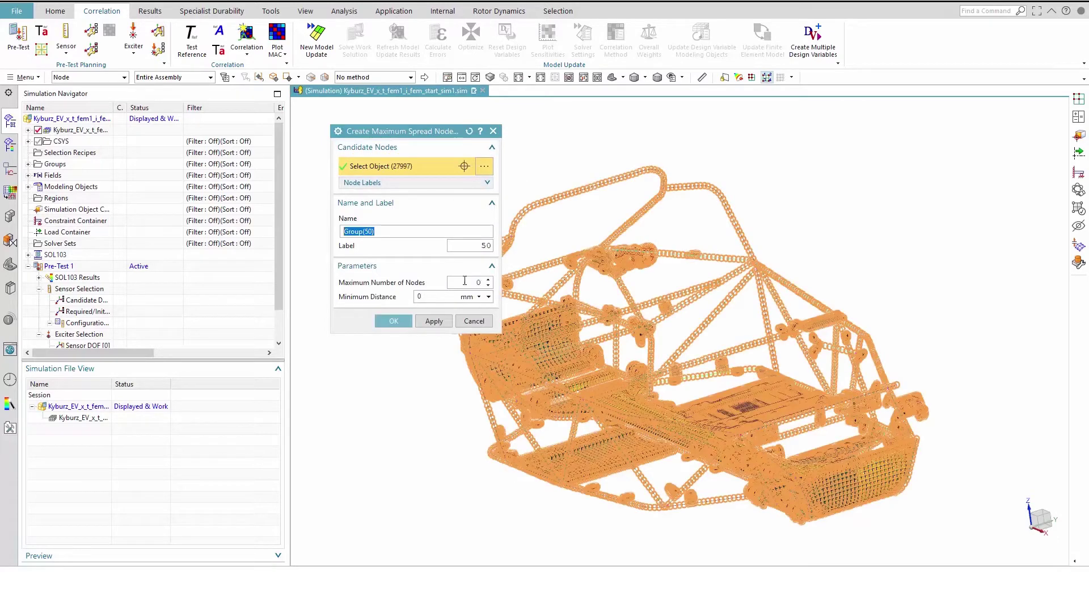
click(474, 282)
drag(474, 281, 416, 294)
text(200)
text(100)
click(425, 322)
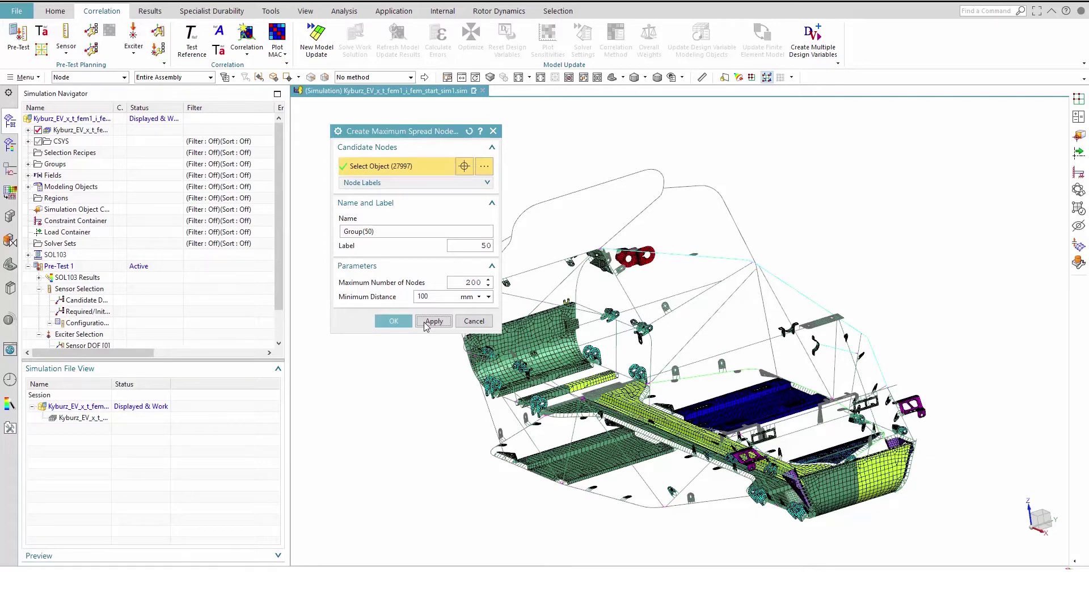
click(433, 321)
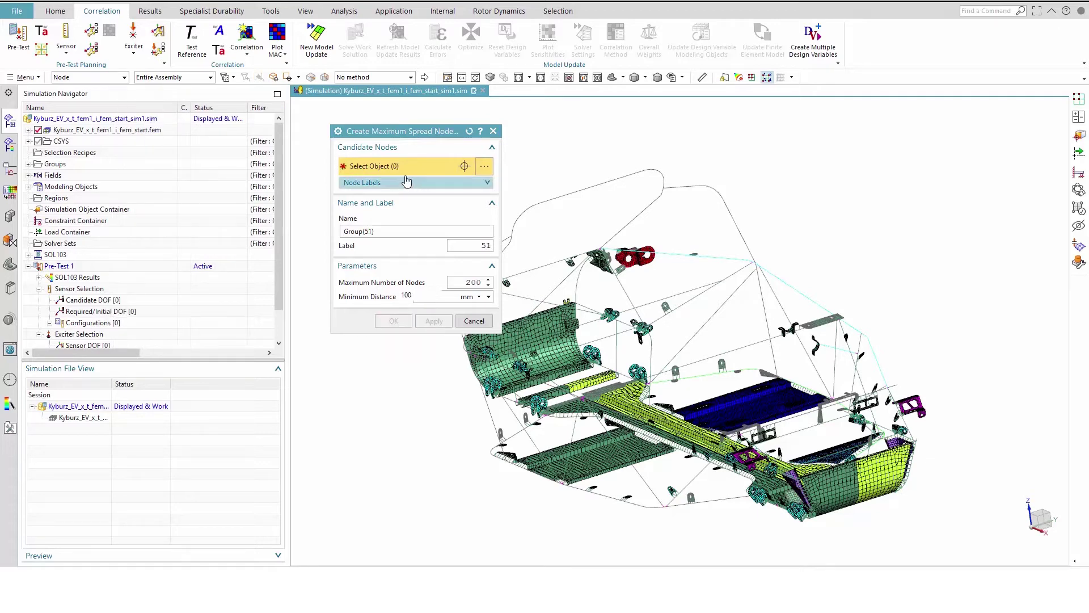
Create a maximum spread node group from the related nodes of the TAILITE_RIGHT mesh, limited to 10 nodes and 10 mm minimum distance.
click(370, 77)
click(368, 106)
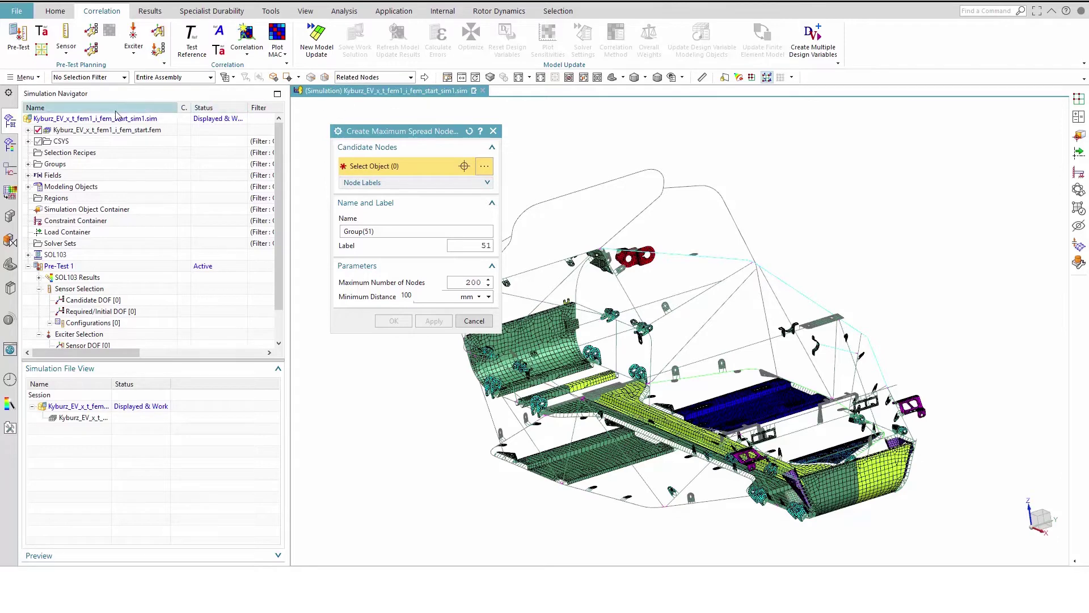
click(28, 130)
click(39, 187)
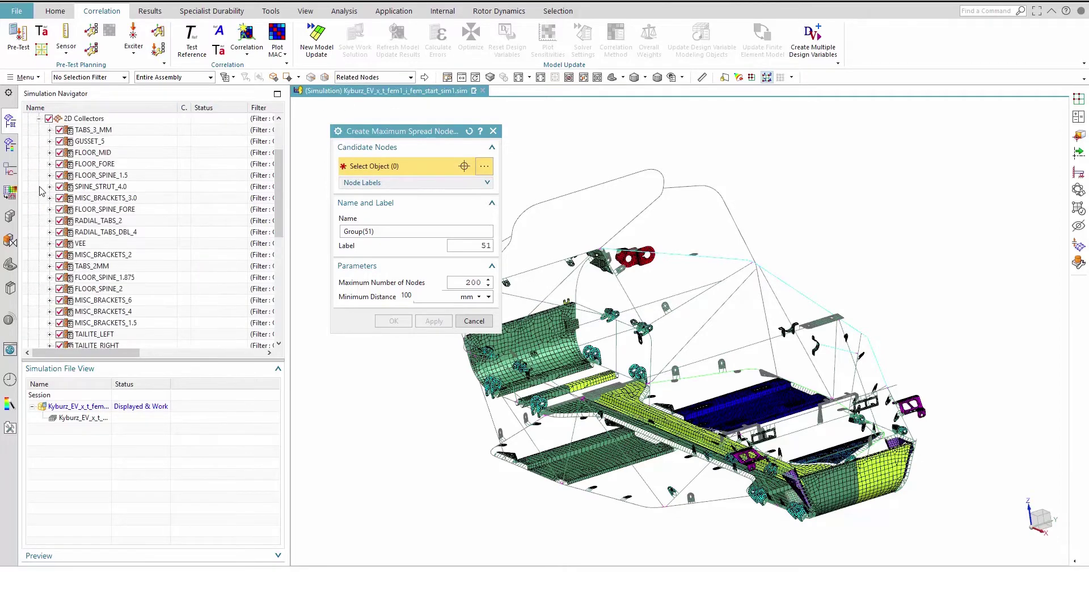
scroll(94, 196, down, 3)
click(50, 243)
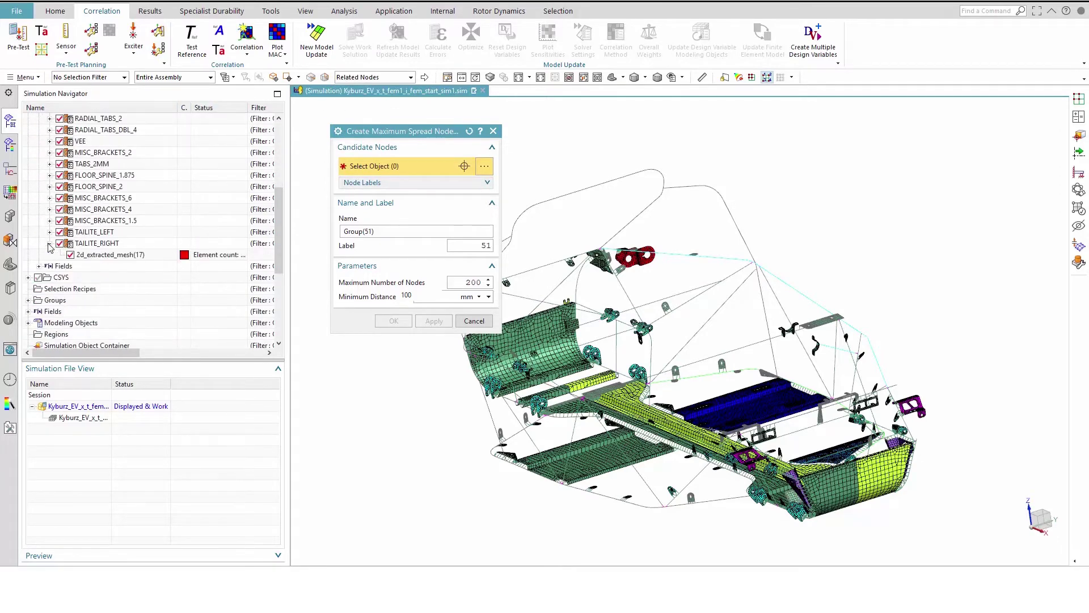
click(99, 254)
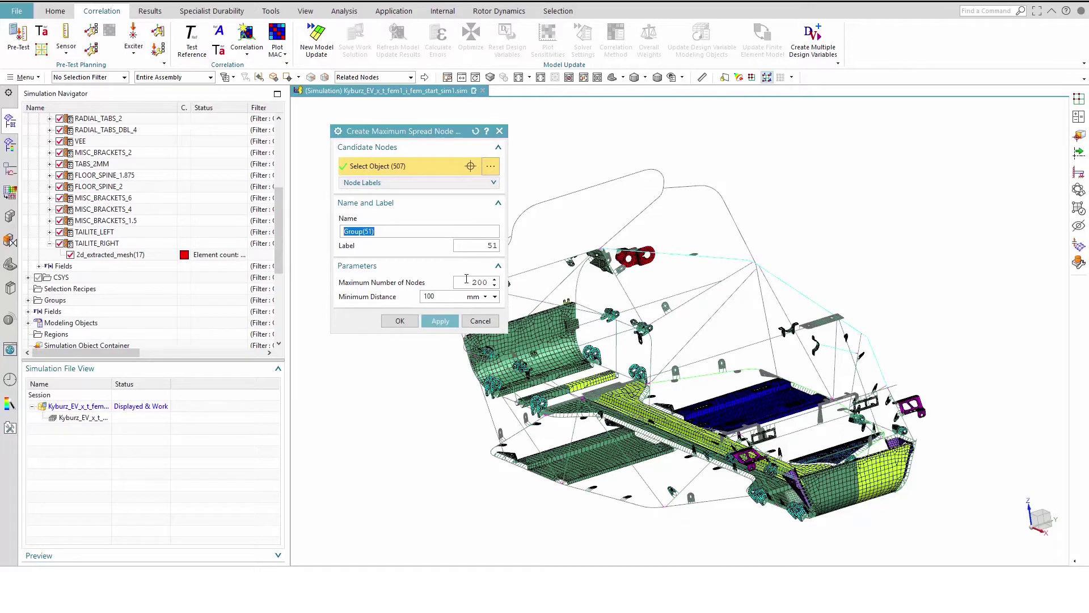
click(467, 278)
text(10)
key(Tab)
text(10)
click(437, 322)
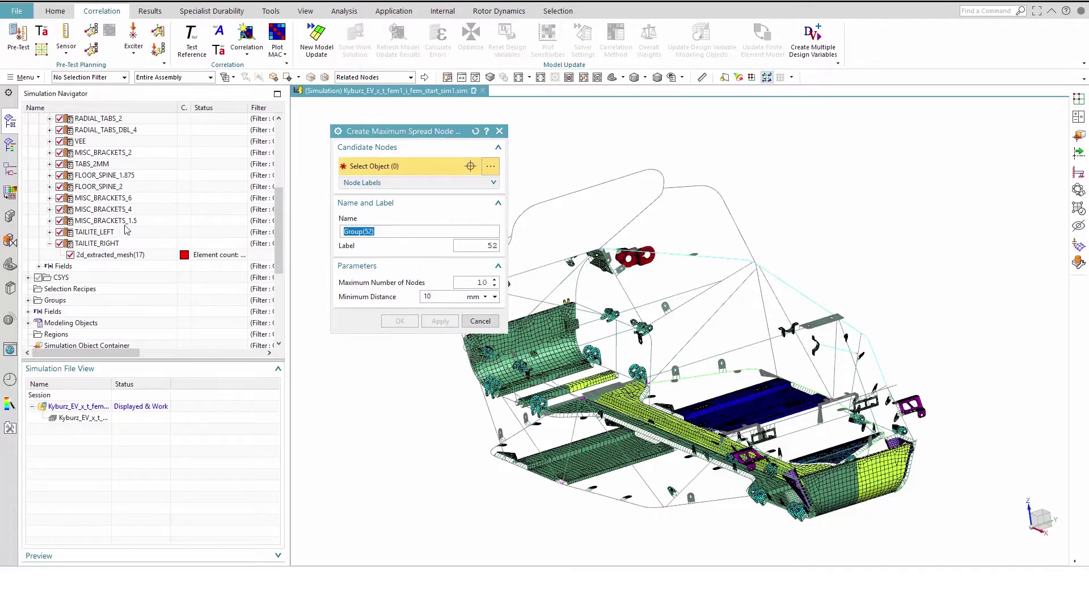
Create a maximum spread node group from the TAILITE_LEFT mesh's related nodes using the same 10-node and 10 mm limits.
click(49, 231)
click(103, 242)
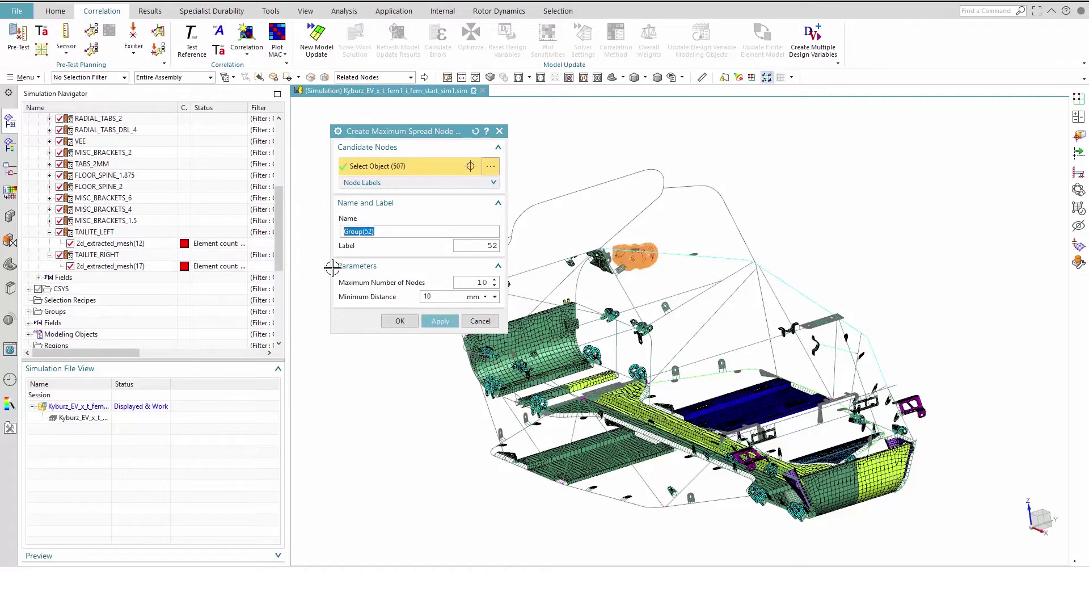
click(397, 320)
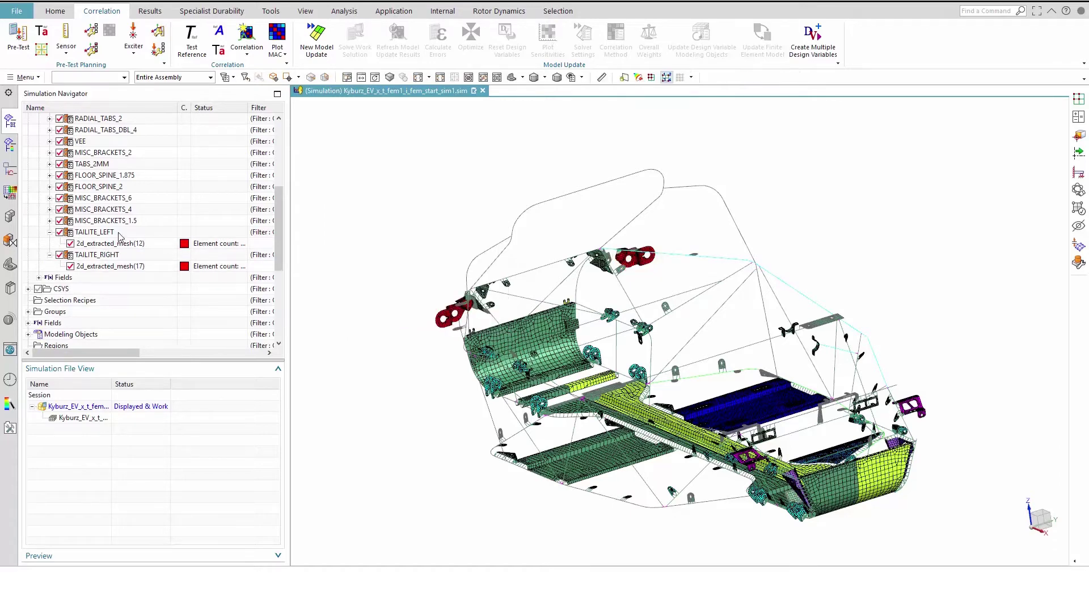
Combine the node groups Group(50), Group(51) and Group(52) into one union group.
scroll(29, 241, down, 2)
click(28, 244)
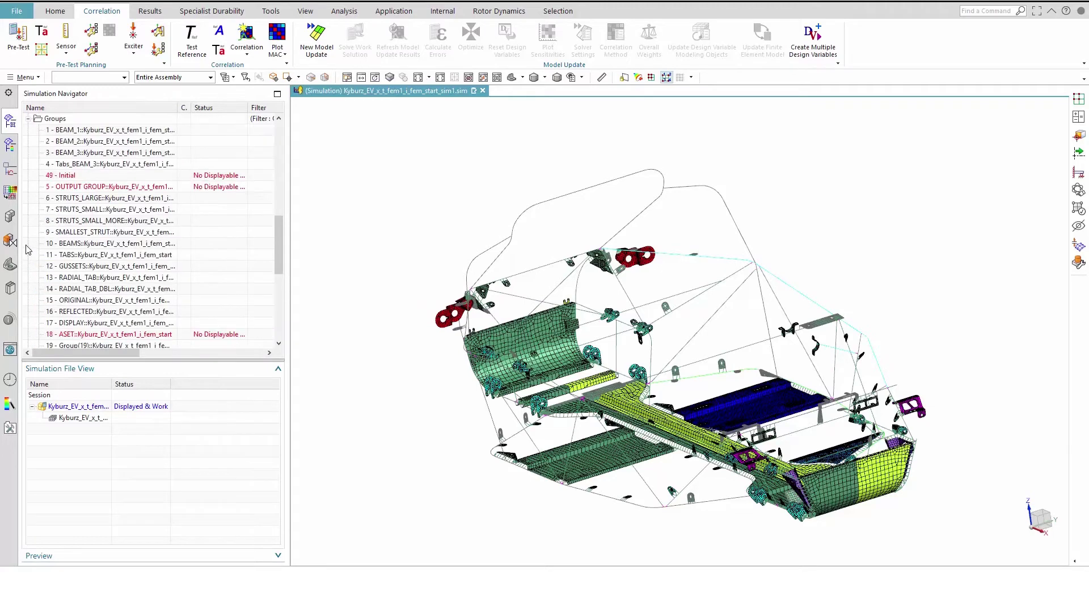
scroll(85, 218, down, 2)
scroll(103, 213, down, 2)
click(90, 222)
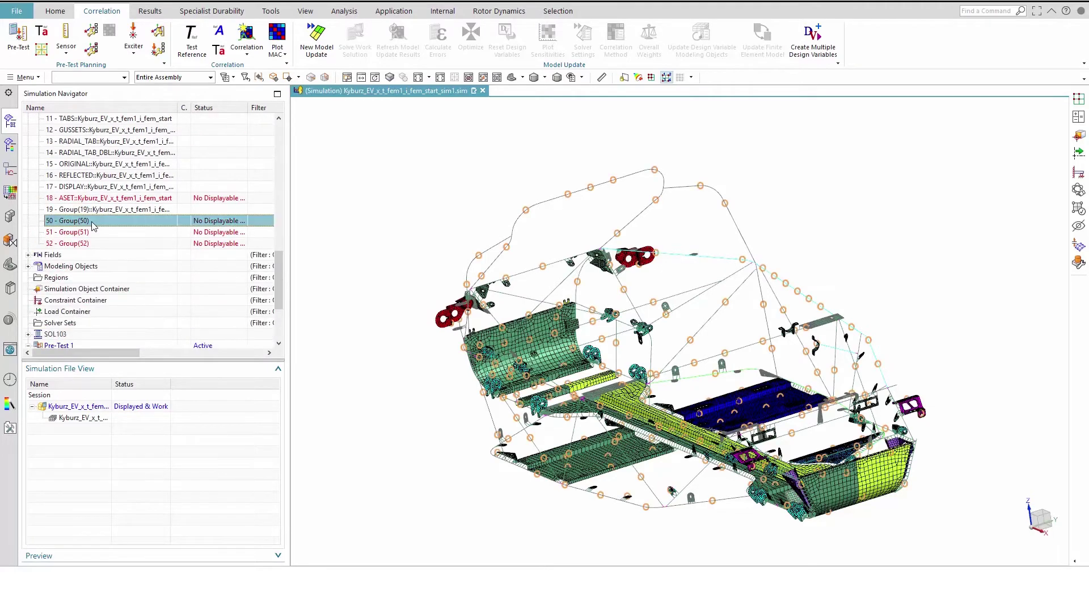
shift+click(88, 244)
right_click(87, 242)
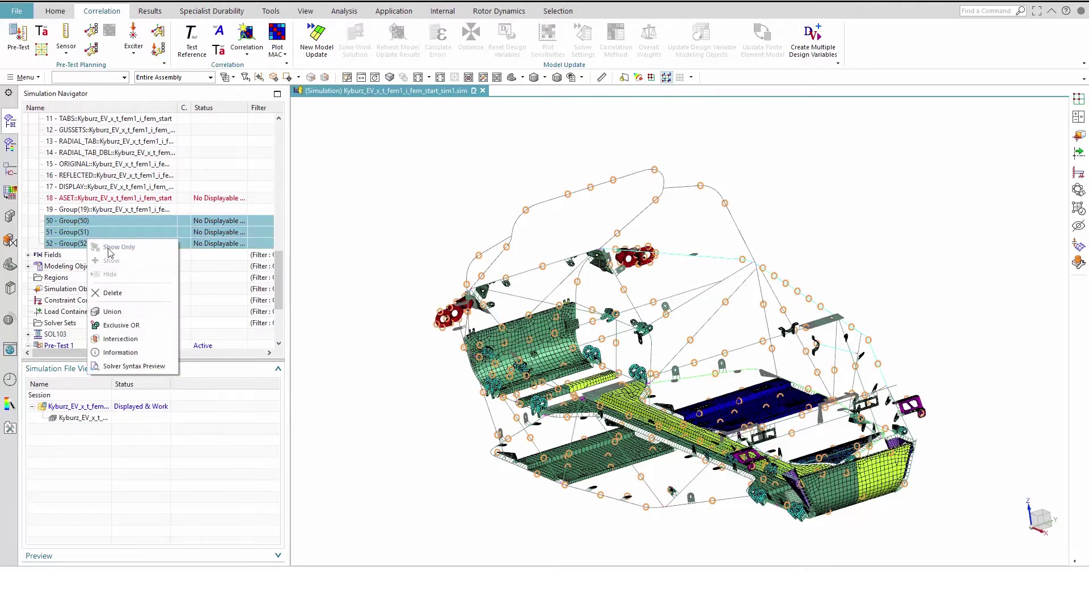
click(120, 312)
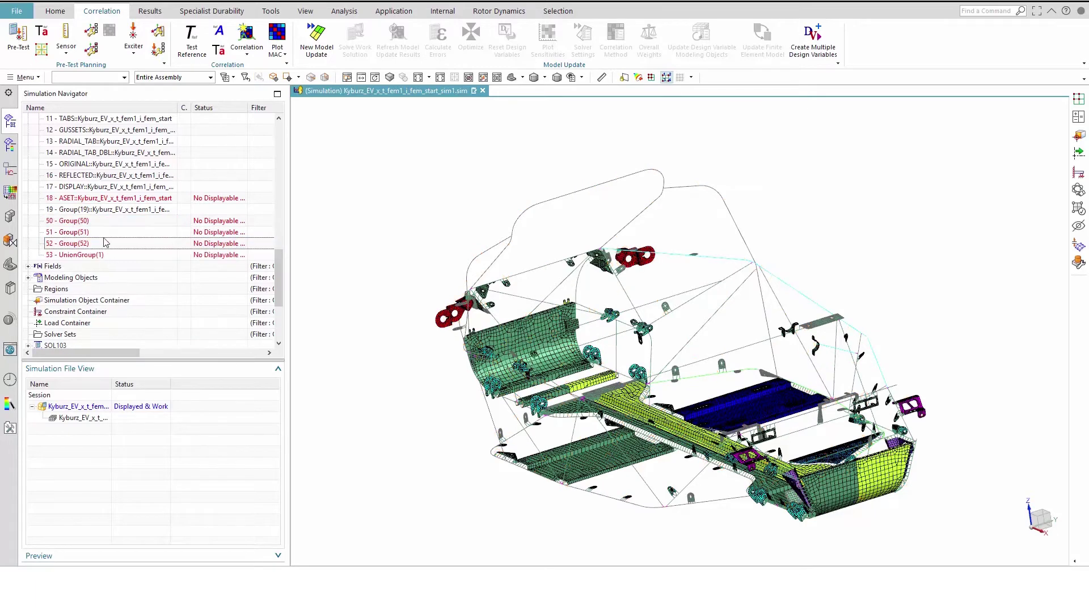
scroll(106, 241, down, 4)
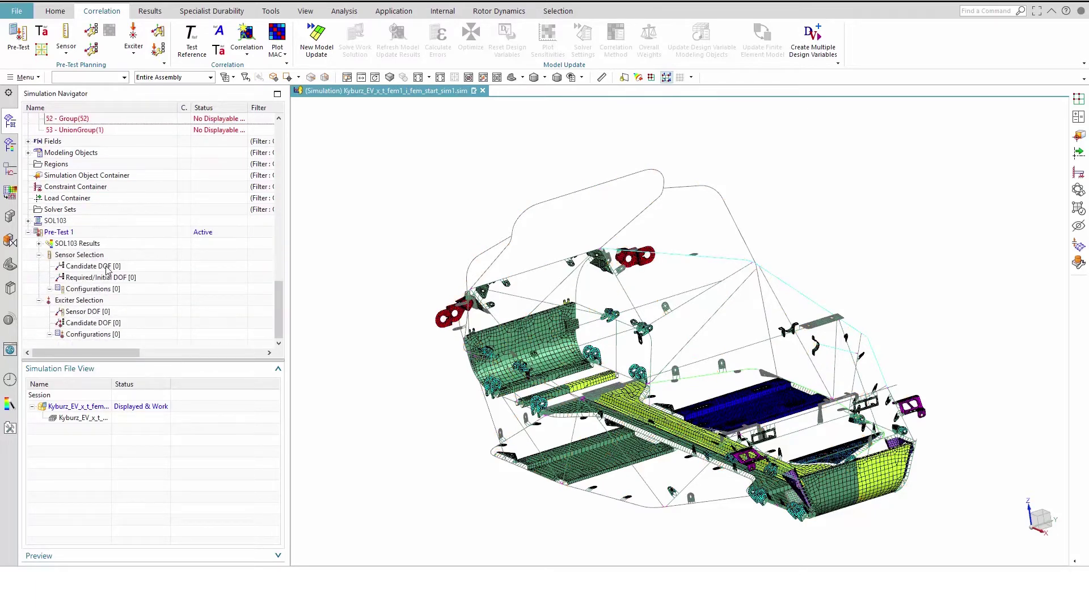
Assign all nodes of UnionGroup(1) as the candidate sensor DOFs of Pre-Test 1.
click(107, 268)
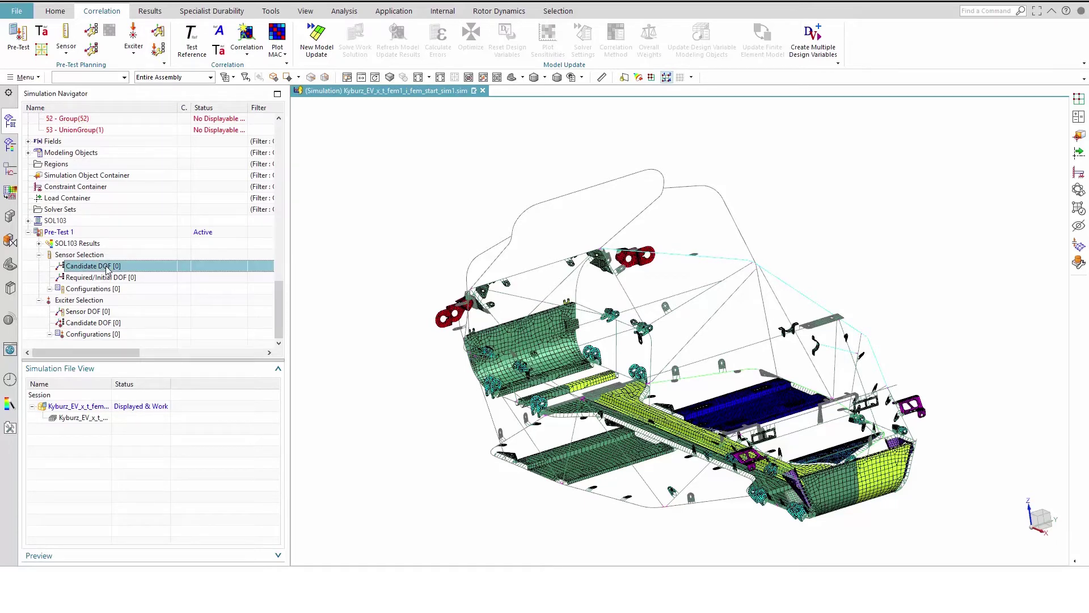
right_click(106, 268)
click(131, 275)
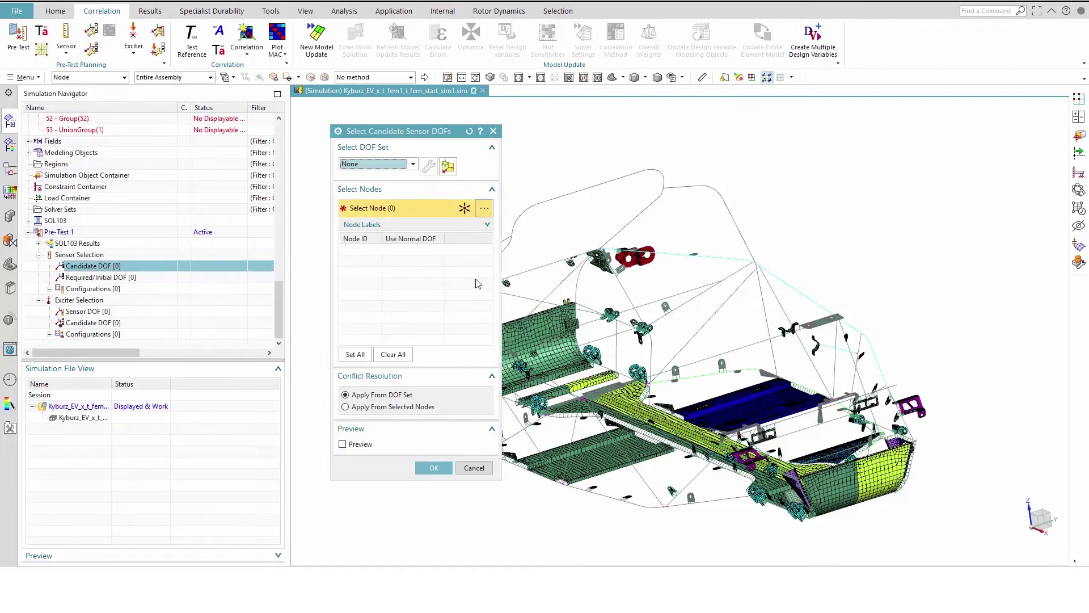
click(396, 77)
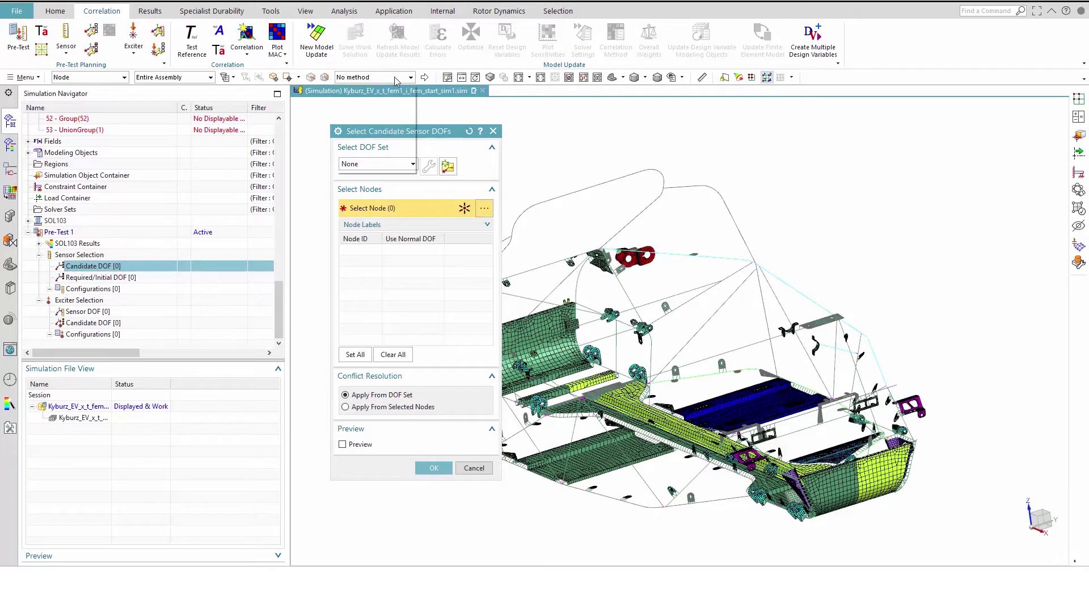
click(362, 165)
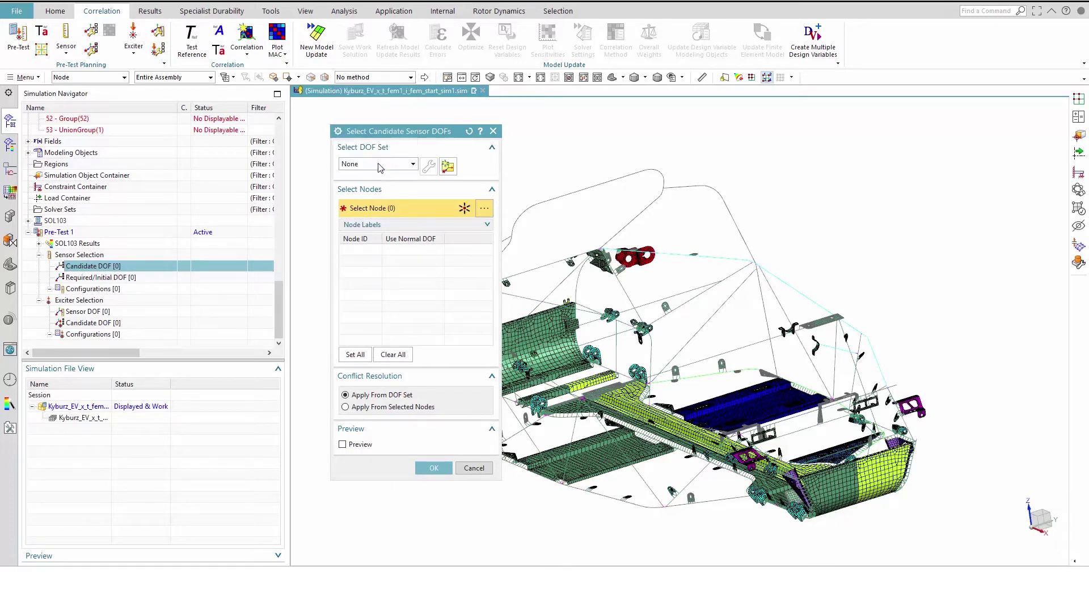
click(97, 131)
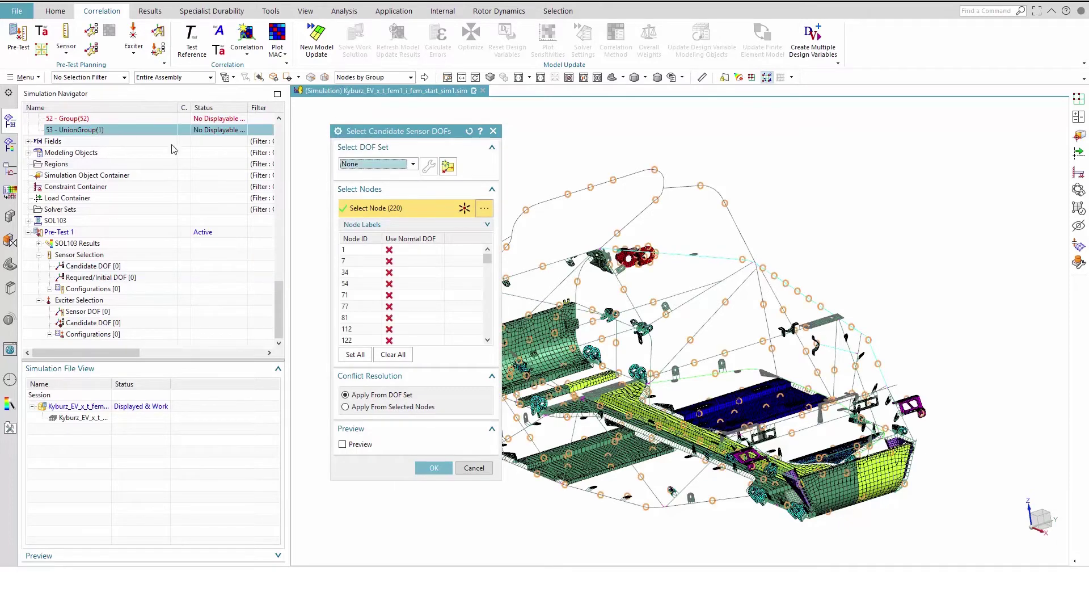
click(439, 469)
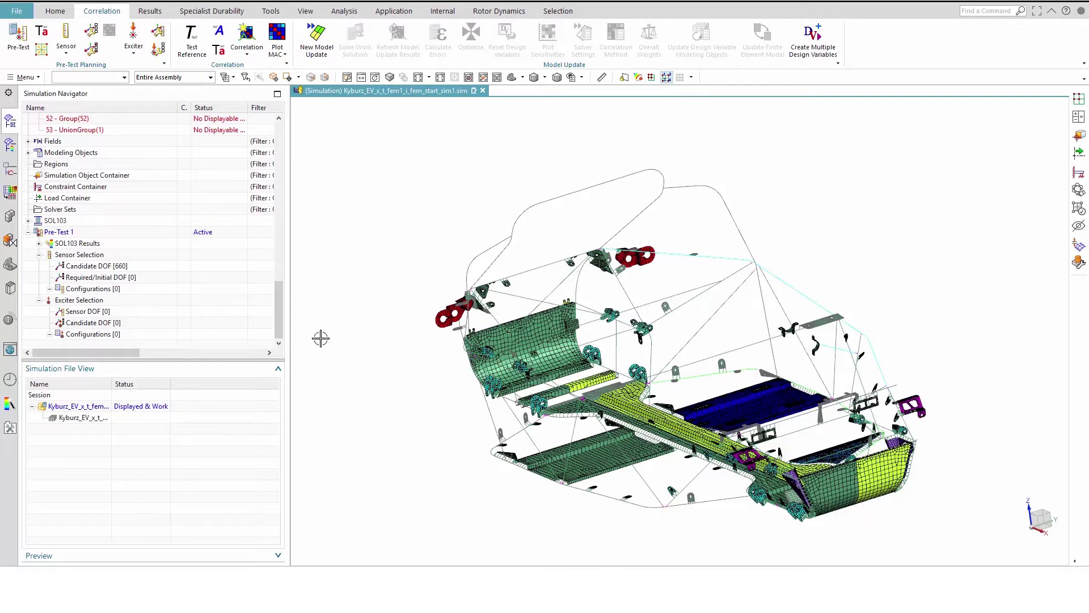
Collapse the 2D Collectors and Groups branches of the model tree and hide all 1D and 2D mesh collectors.
scroll(108, 215, up, 4)
scroll(107, 217, up, 10)
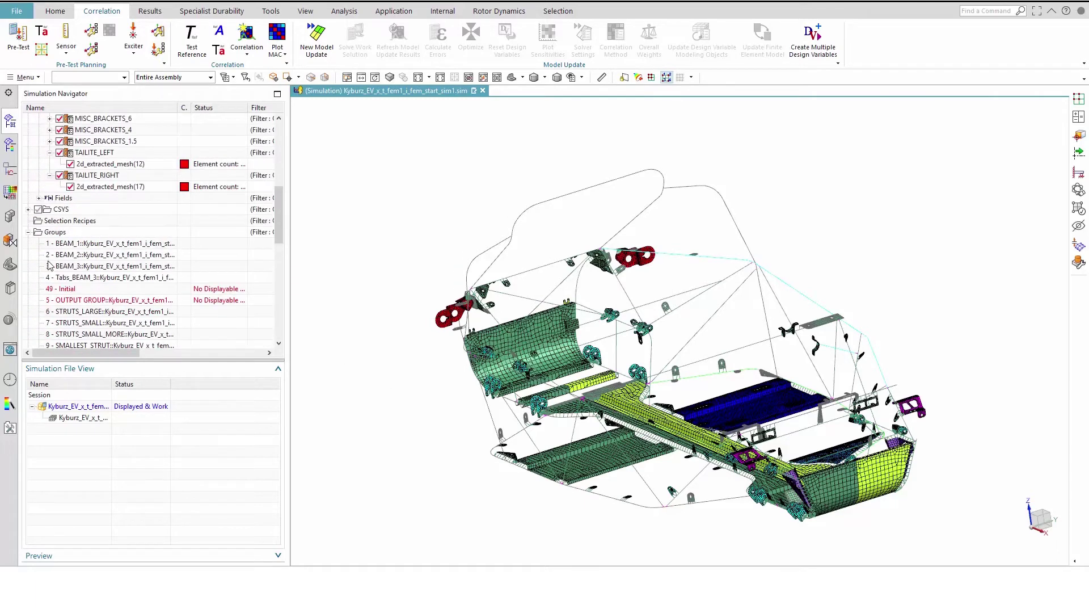
scroll(67, 246, up, 7)
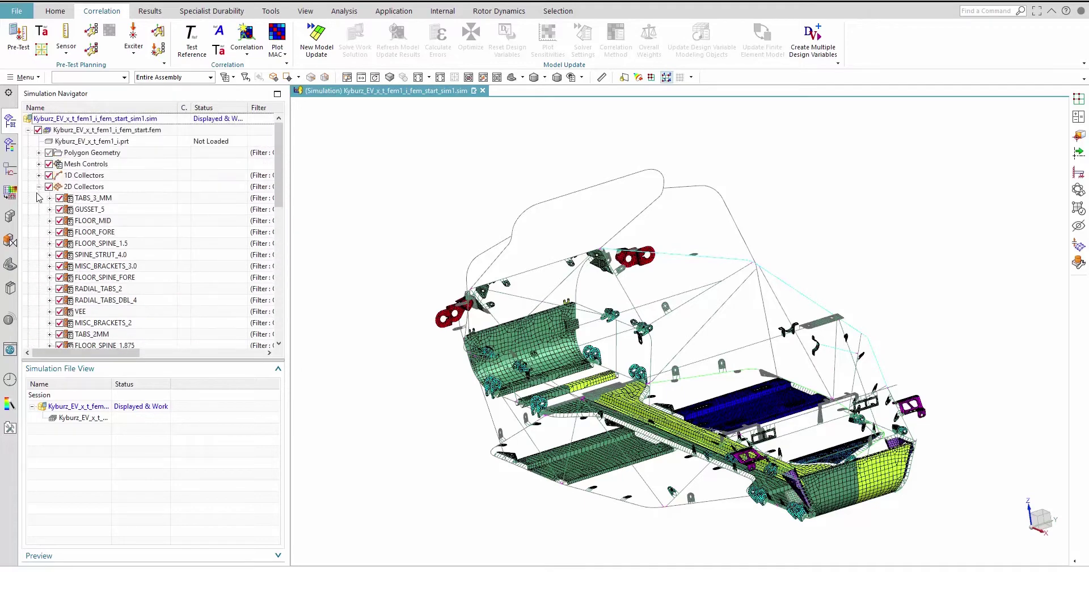
click(39, 187)
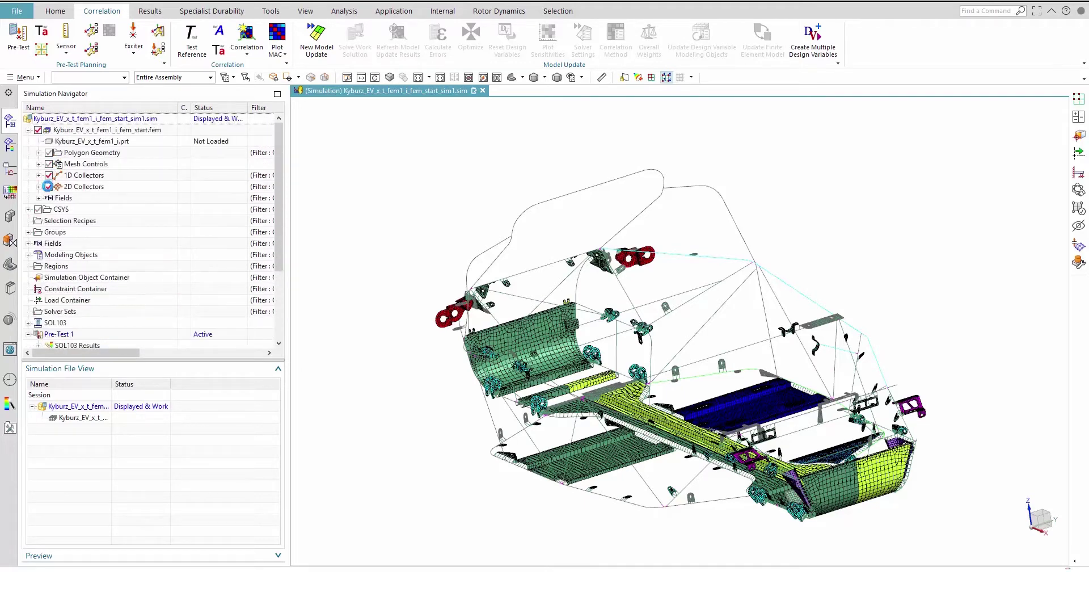
click(48, 175)
scroll(50, 185, down, 1)
click(49, 176)
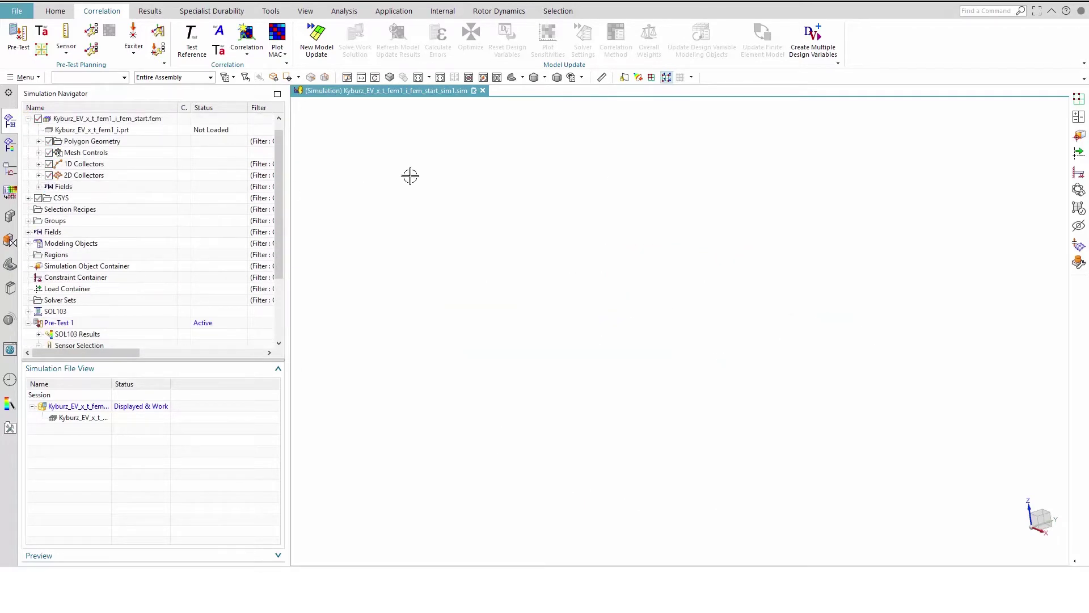
Turn on the display of the model's nodes.
click(682, 78)
click(691, 77)
click(705, 119)
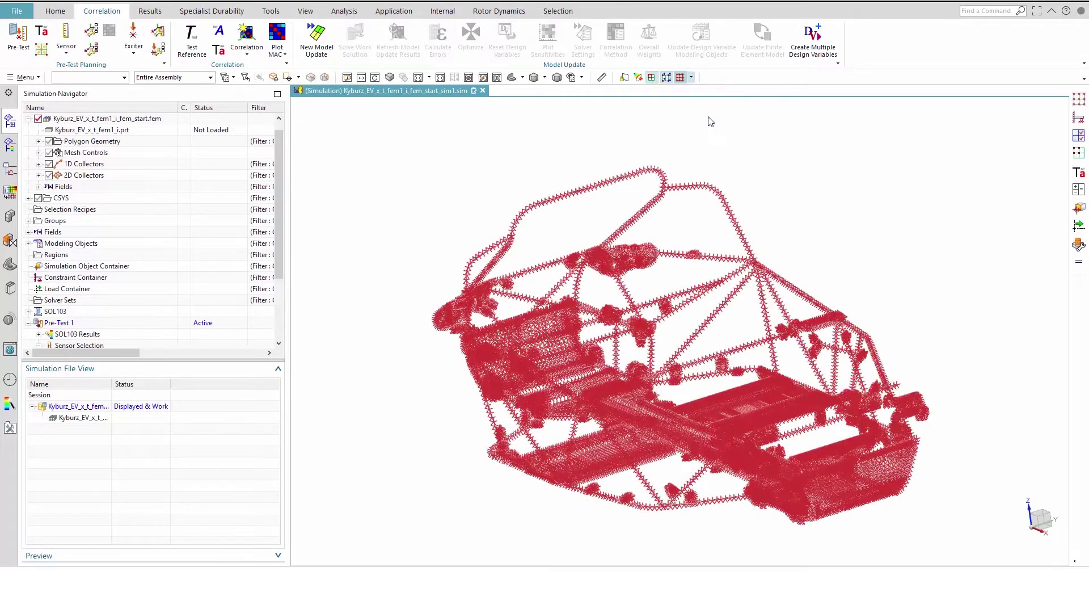
Show only the tail light node groups Group(51) and Group(52).
click(28, 220)
scroll(97, 211, down, 6)
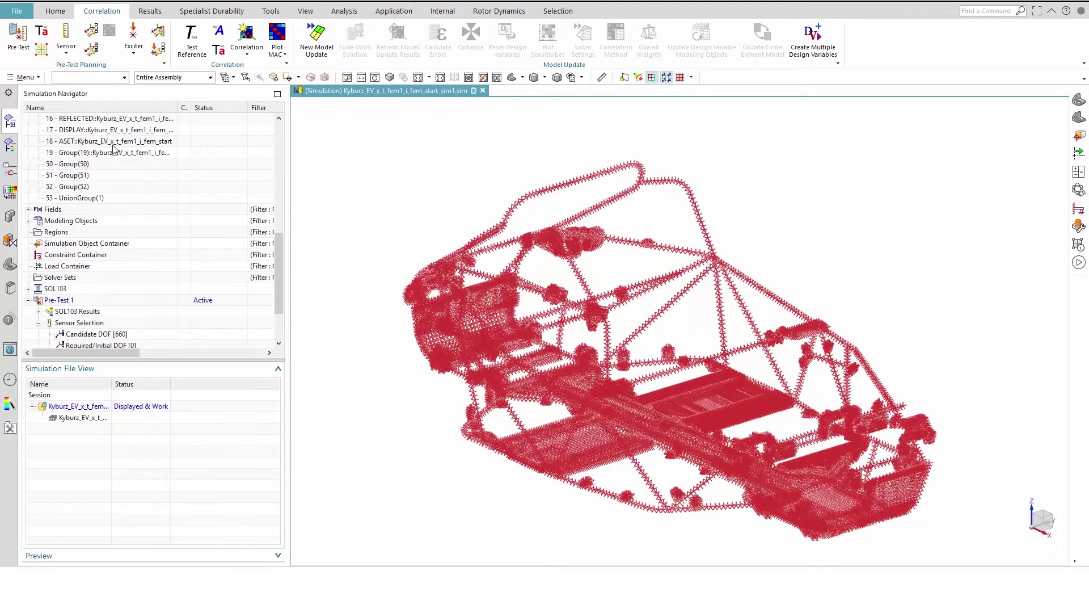
scroll(89, 212, up, 1)
click(83, 212)
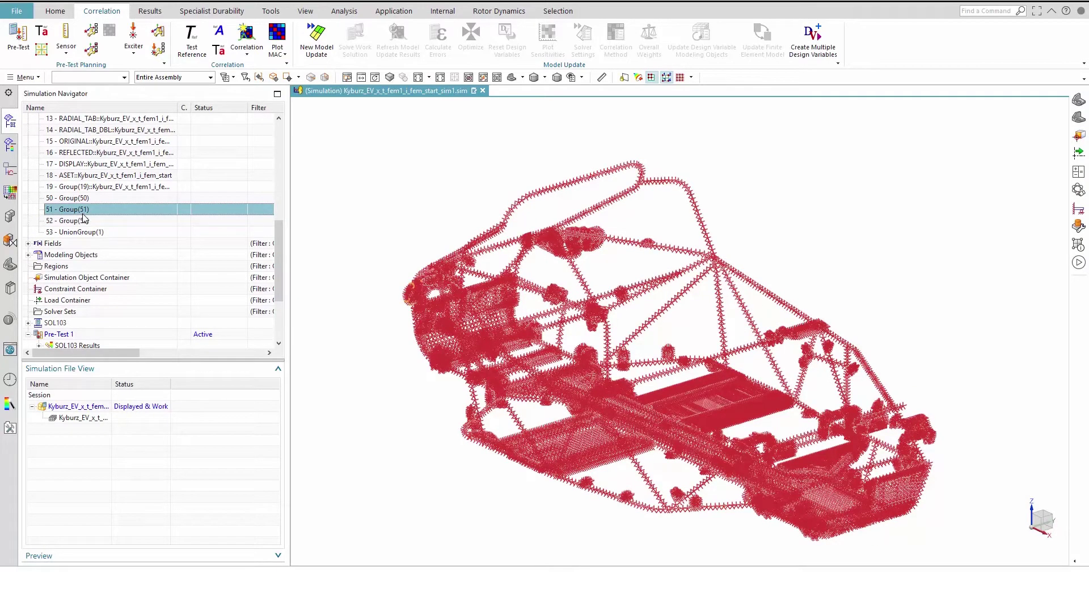
right_click(85, 220)
click(102, 227)
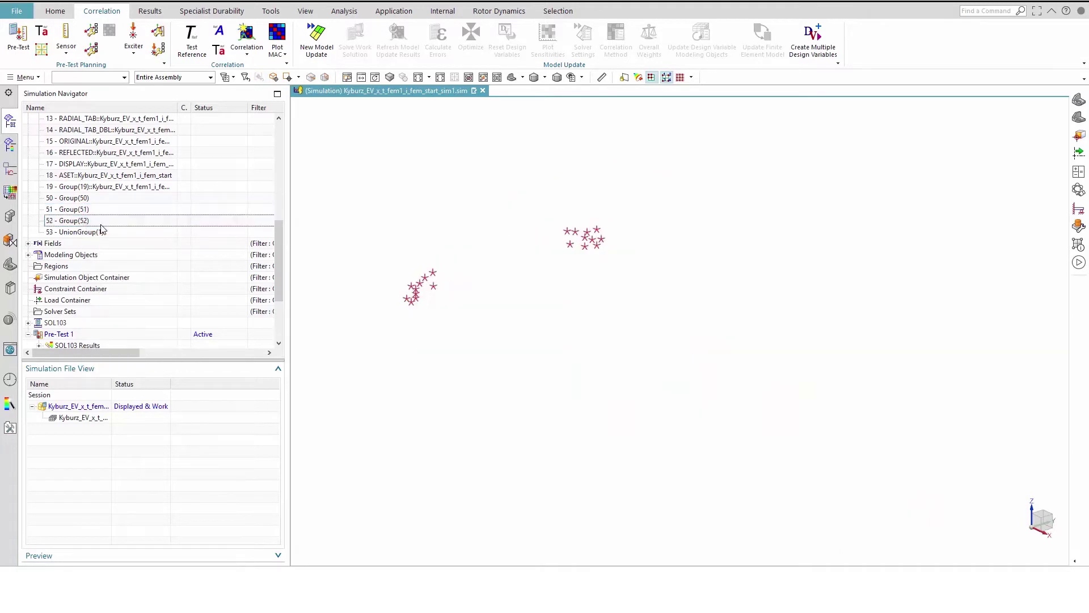
Start selecting the required/initial sensor DOFs and pick one node in each tail light group, 23158 and 11201.
scroll(127, 203, down, 3)
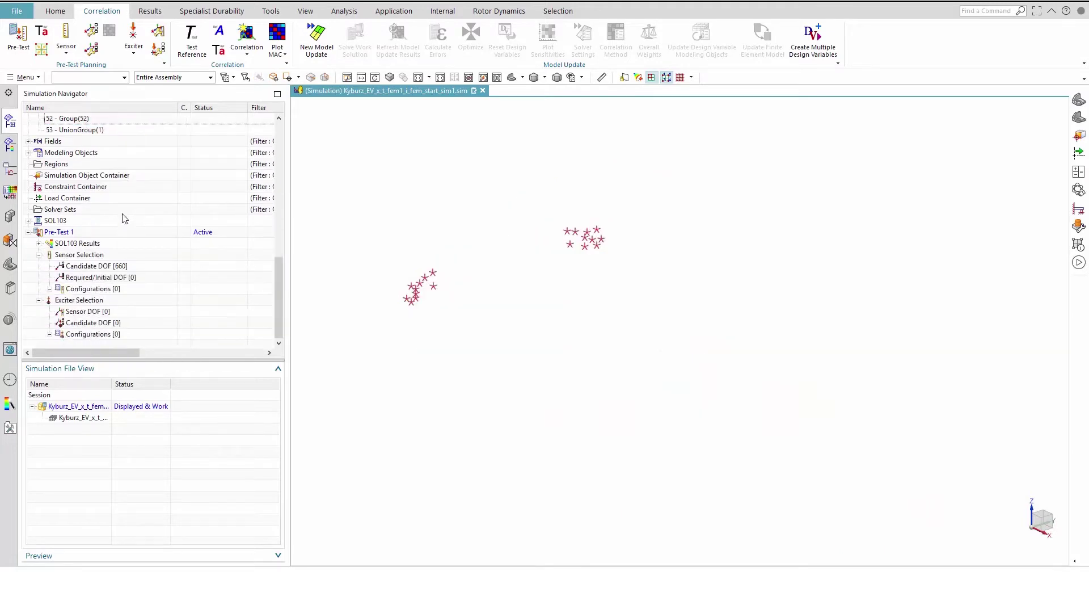
right_click(115, 278)
click(134, 284)
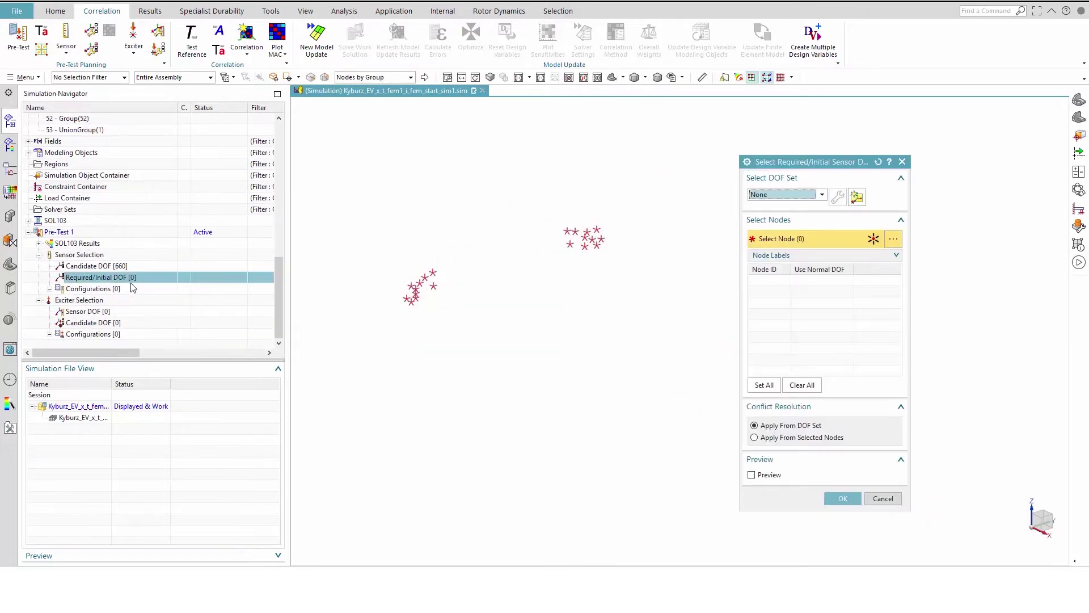
click(394, 78)
click(354, 90)
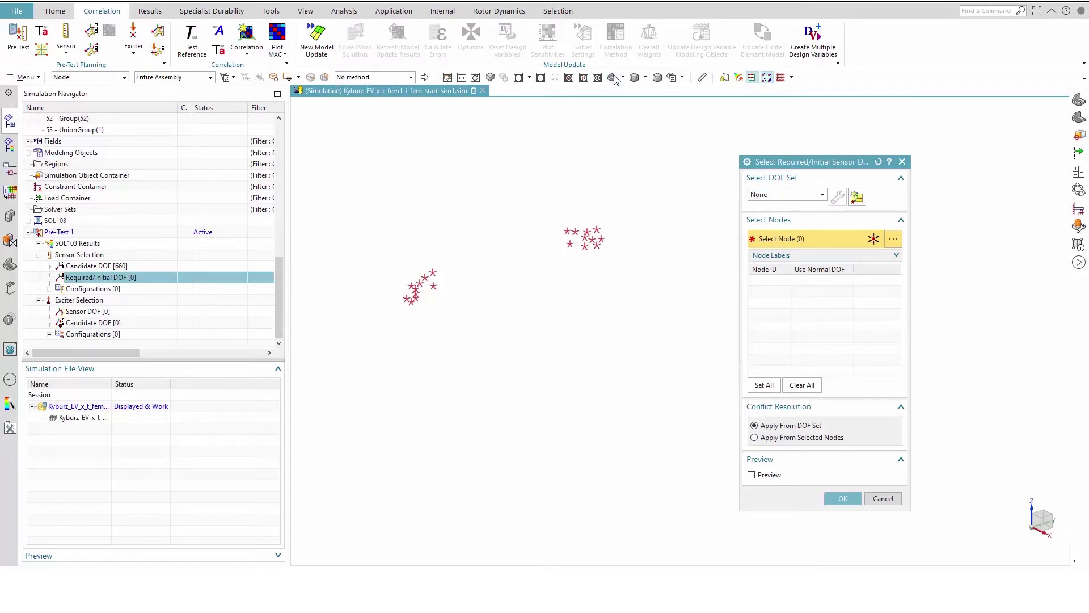
scroll(467, 290, up, 5)
scroll(418, 343, down, 3)
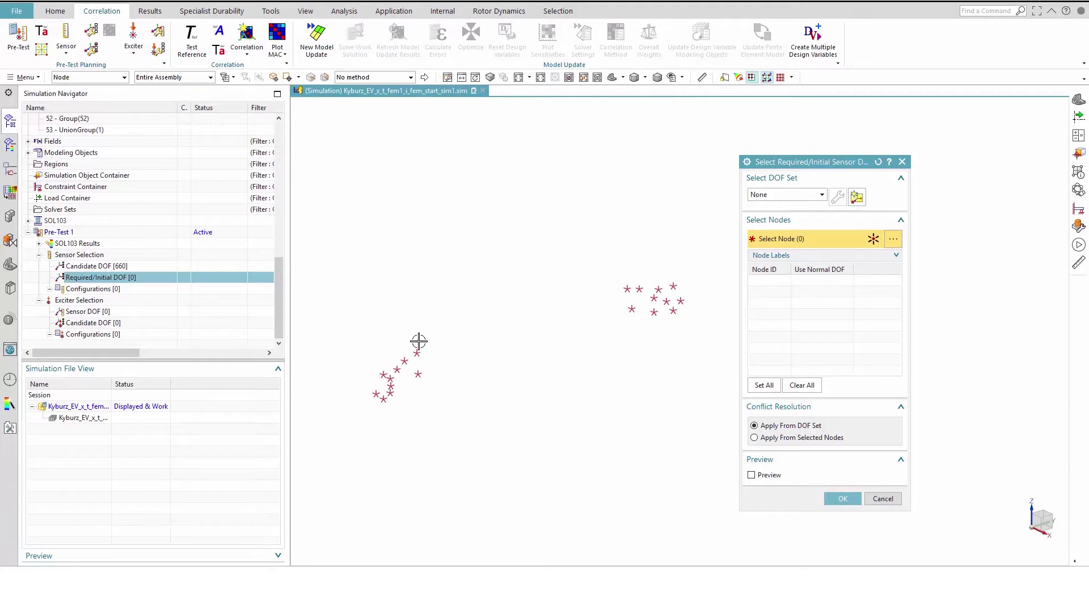
click(390, 377)
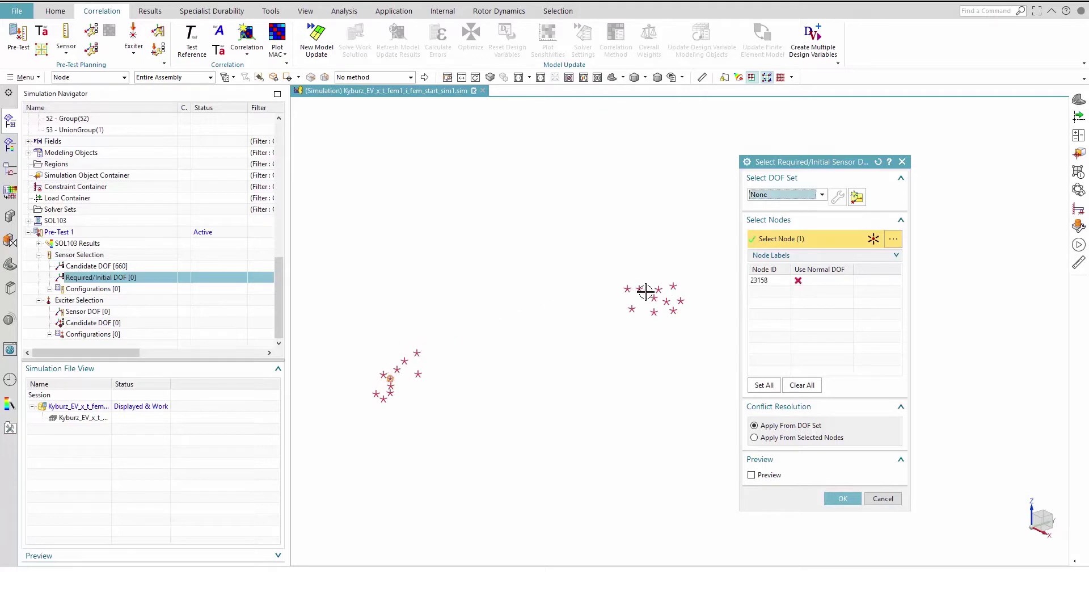
click(660, 289)
Show only the Initial group and add its nodes to the required/initial sensor DOF selection.
click(378, 78)
click(361, 165)
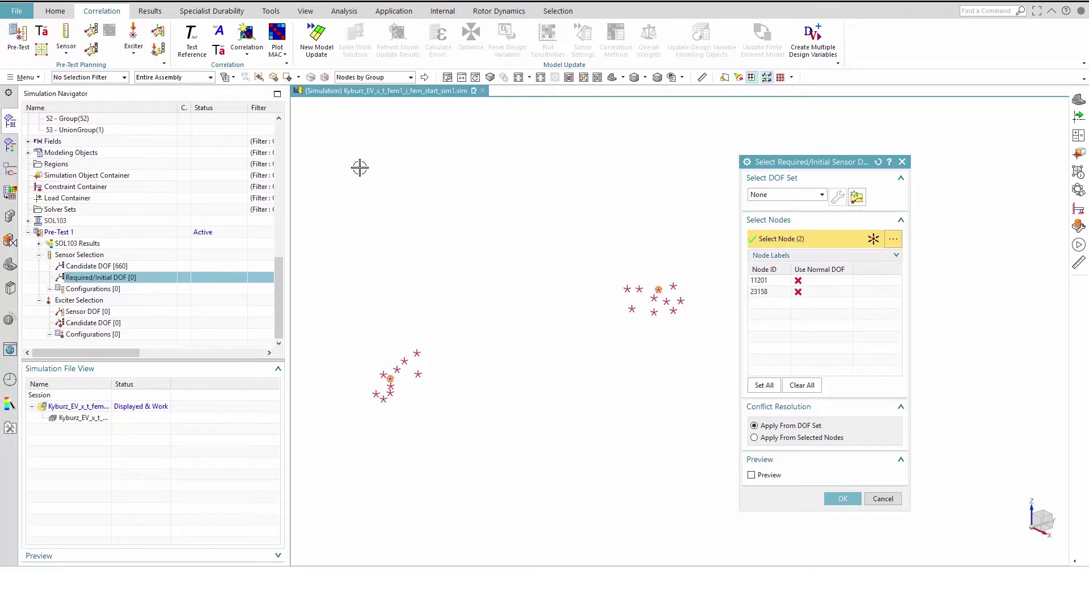
scroll(117, 247, up, 15)
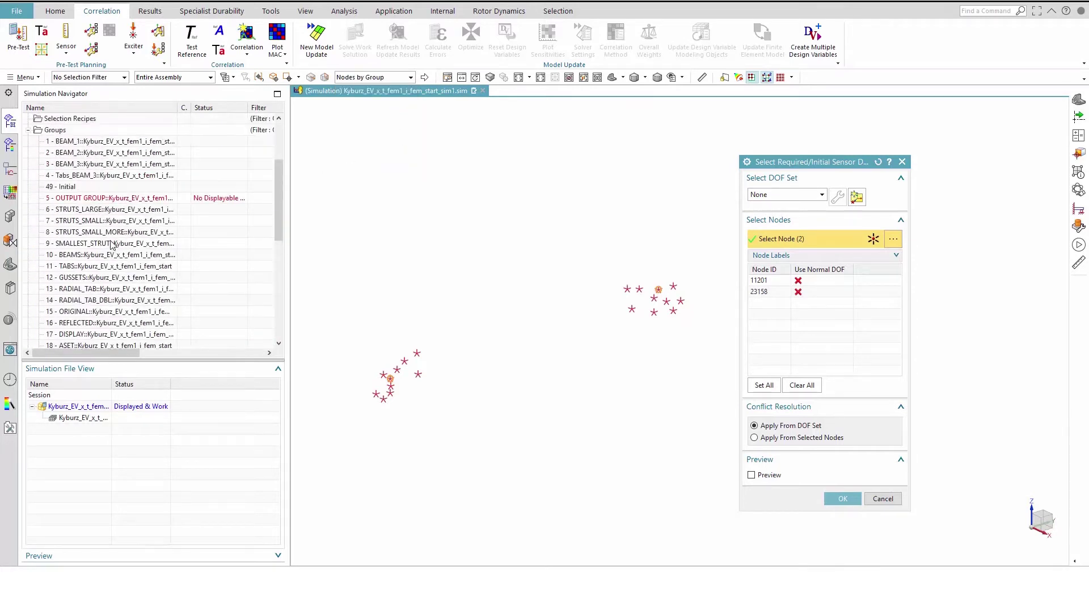
click(75, 187)
right_click(75, 187)
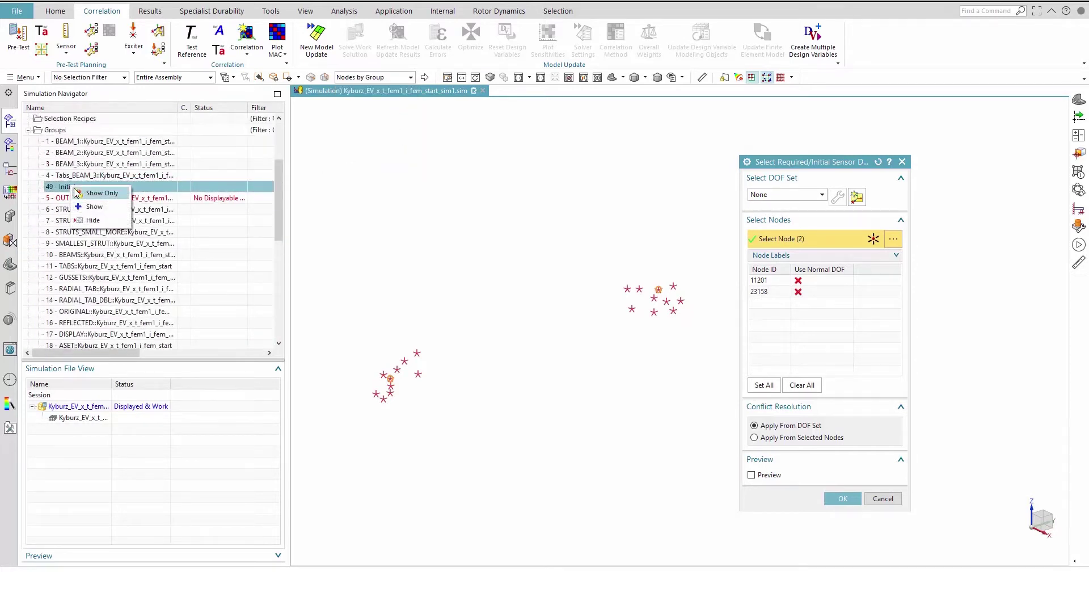
click(93, 195)
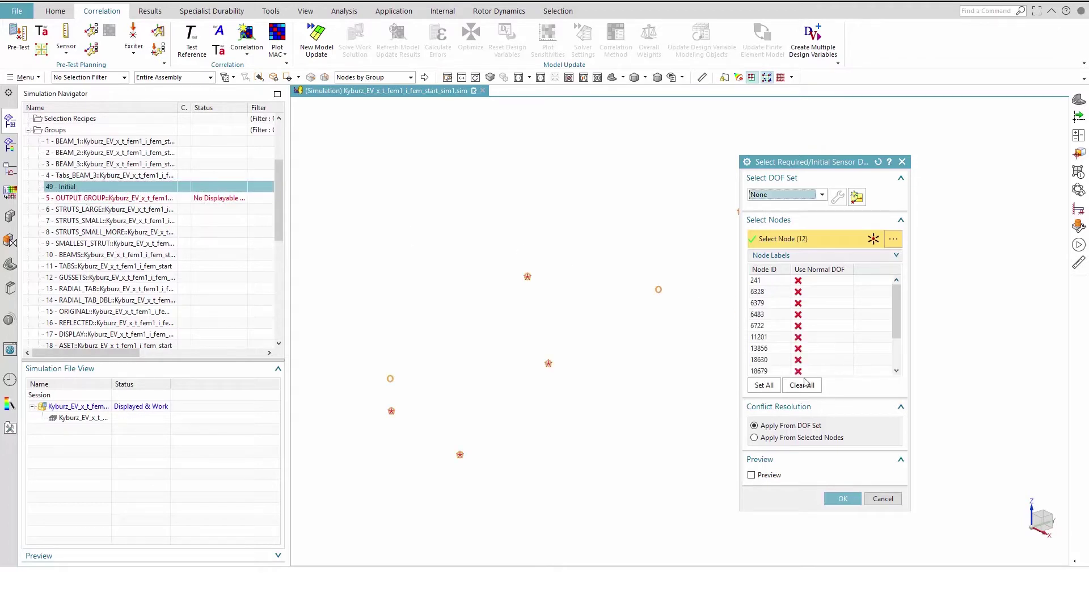
click(831, 499)
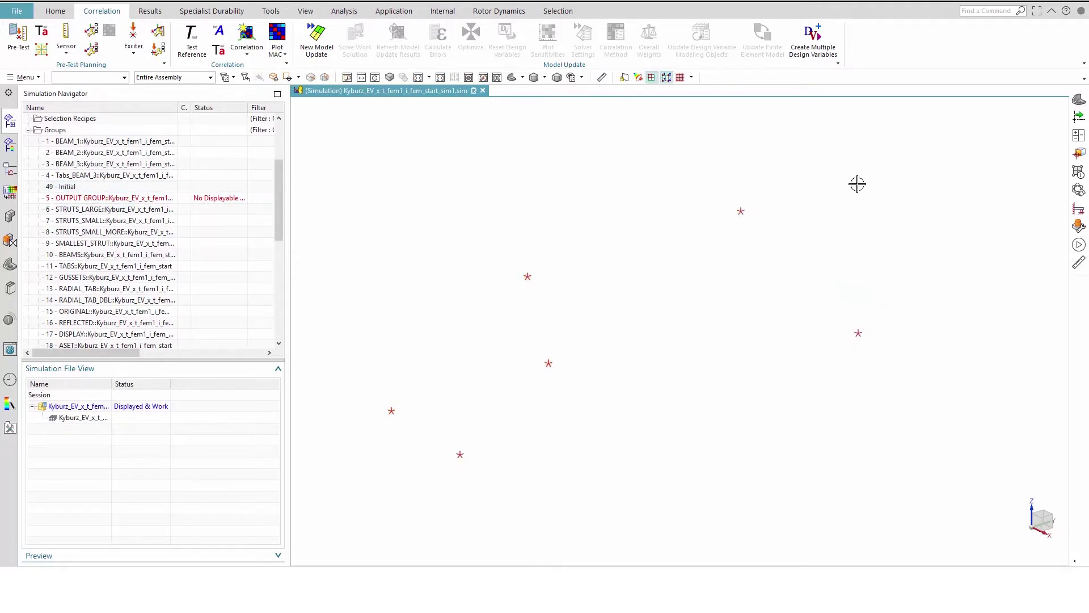
Create a sensor selection configuration using the MODMAC algorithm with a maximum of 180 DOFs and triaxial sensors.
scroll(129, 185, down, 3)
scroll(130, 184, down, 5)
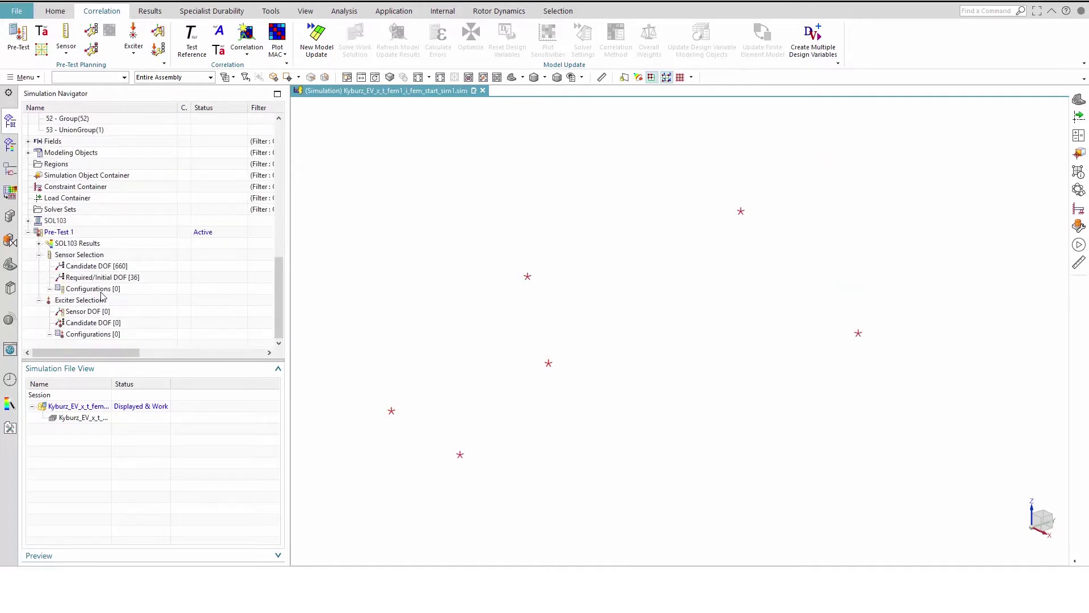
right_click(101, 290)
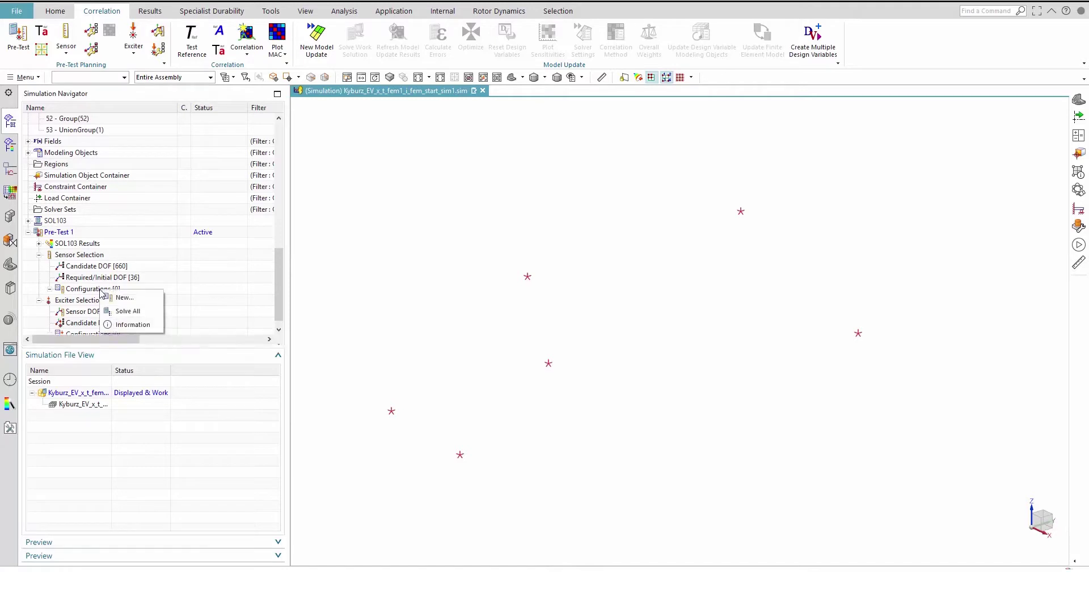
click(131, 297)
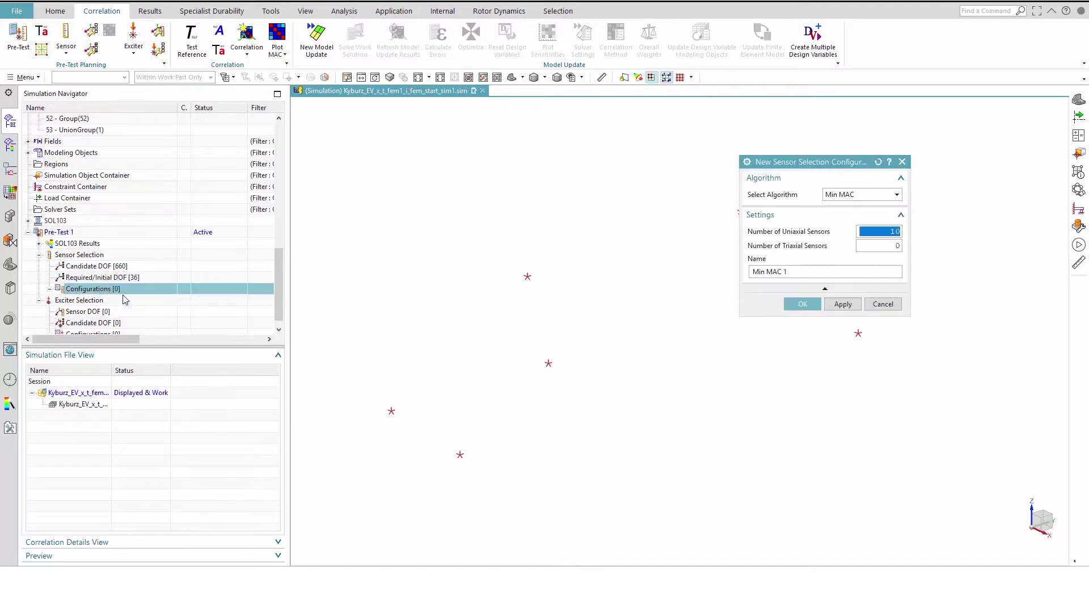
click(849, 196)
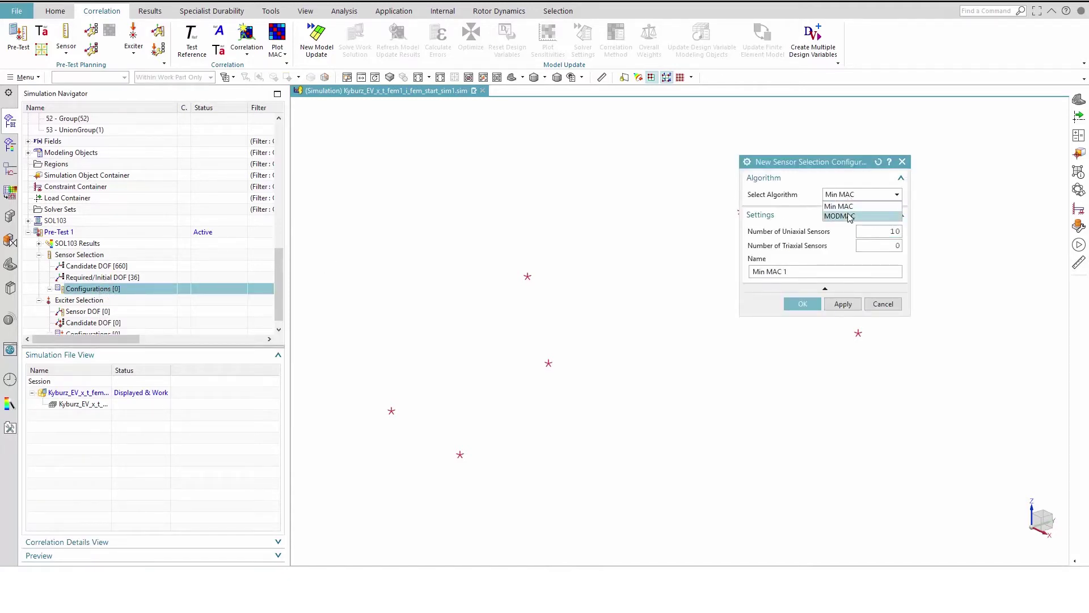
click(848, 216)
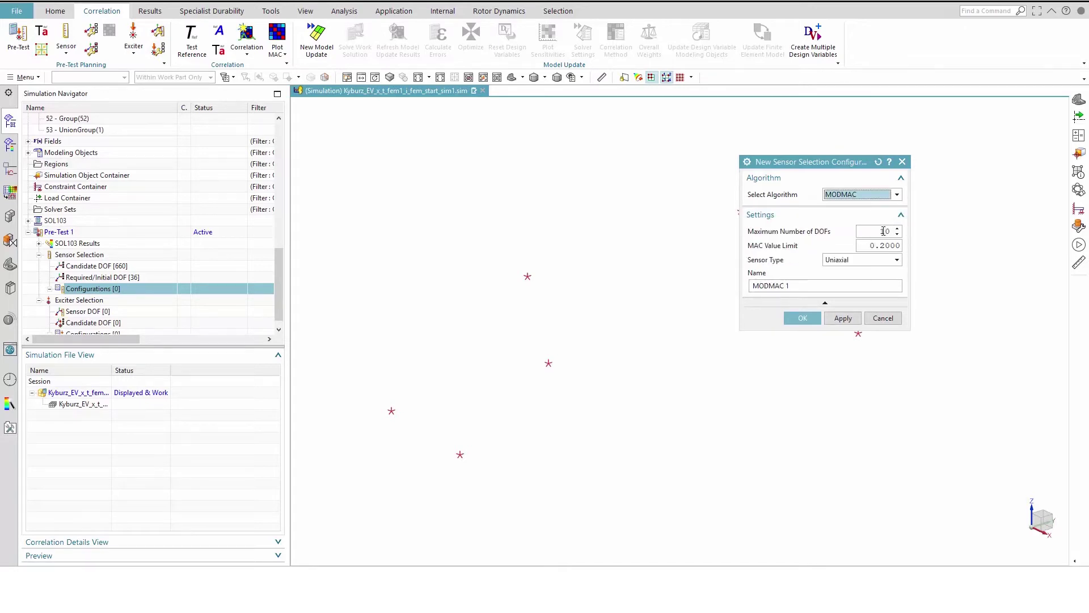
double_click(886, 231)
text(180)
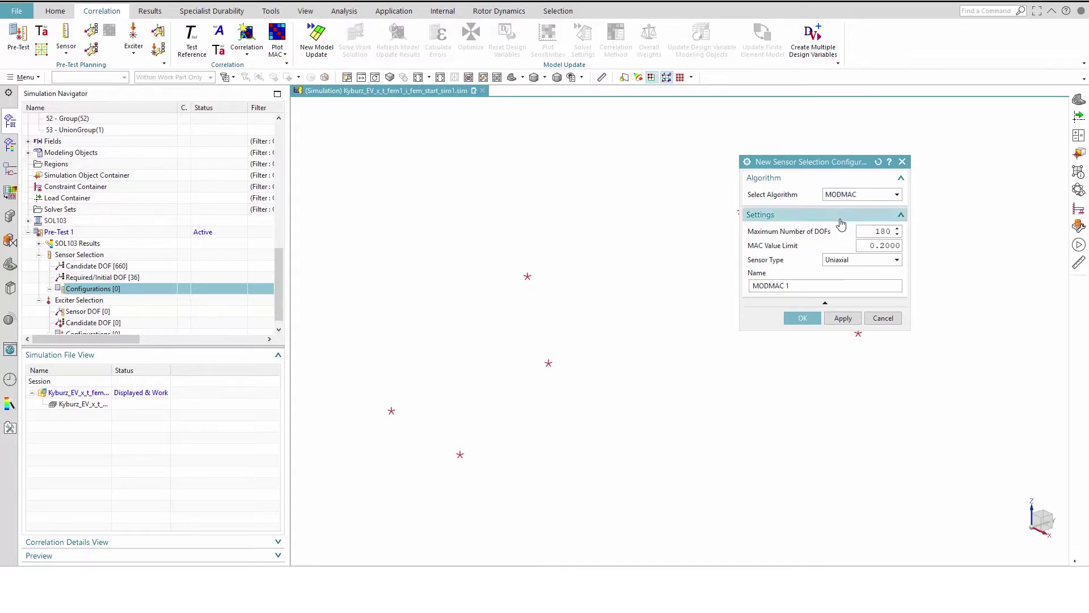
click(860, 260)
click(854, 281)
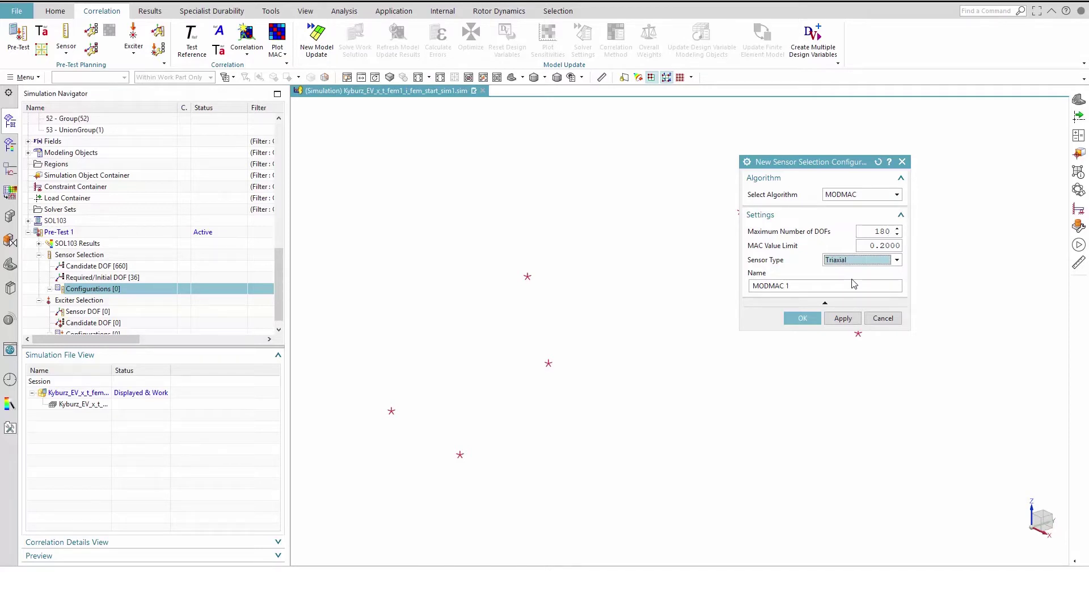
click(804, 317)
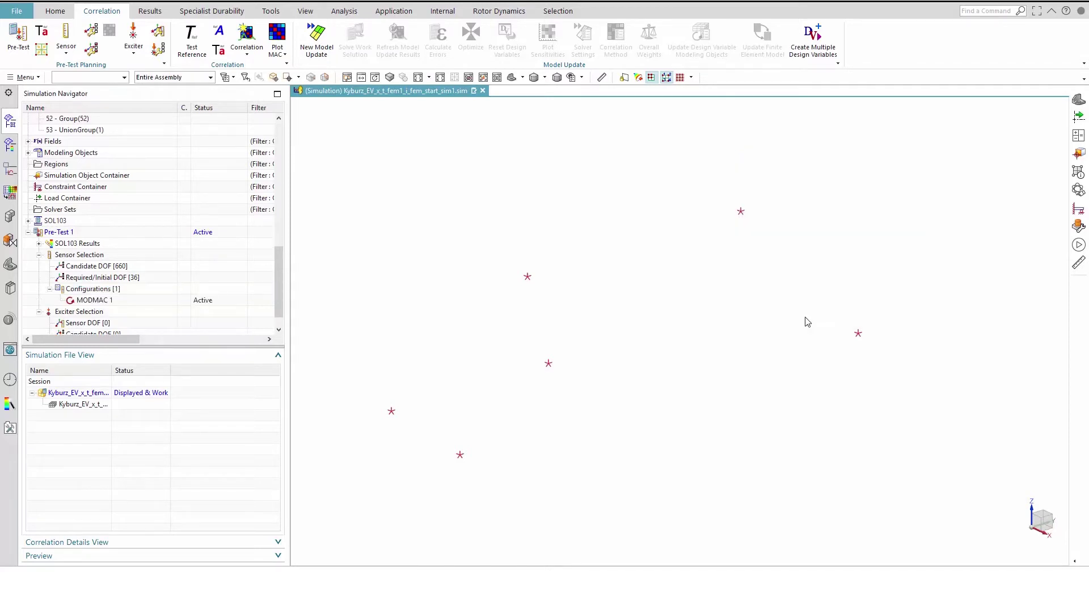
Solve the MODMAC 1 sensor configuration.
click(126, 305)
right_click(126, 304)
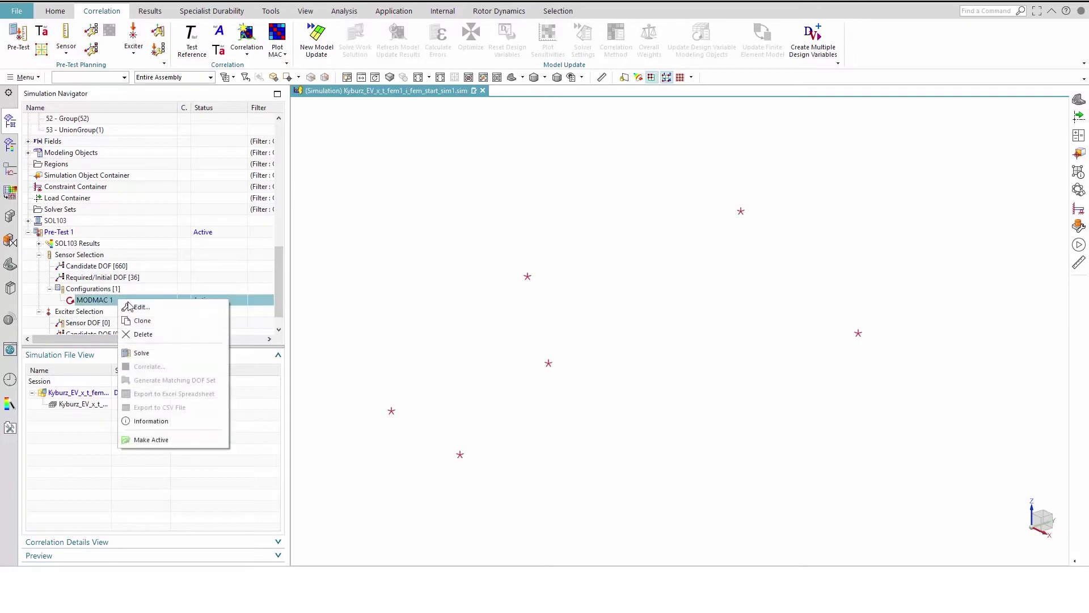
click(159, 347)
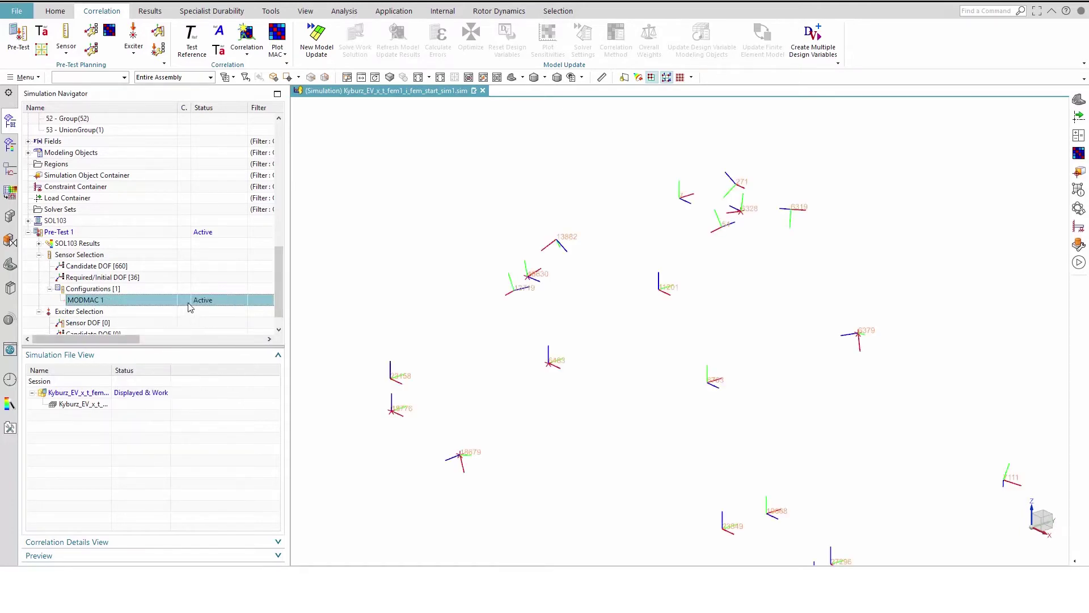
Review the sensor selection information report of the MODMAC 1 configuration.
right_click(137, 301)
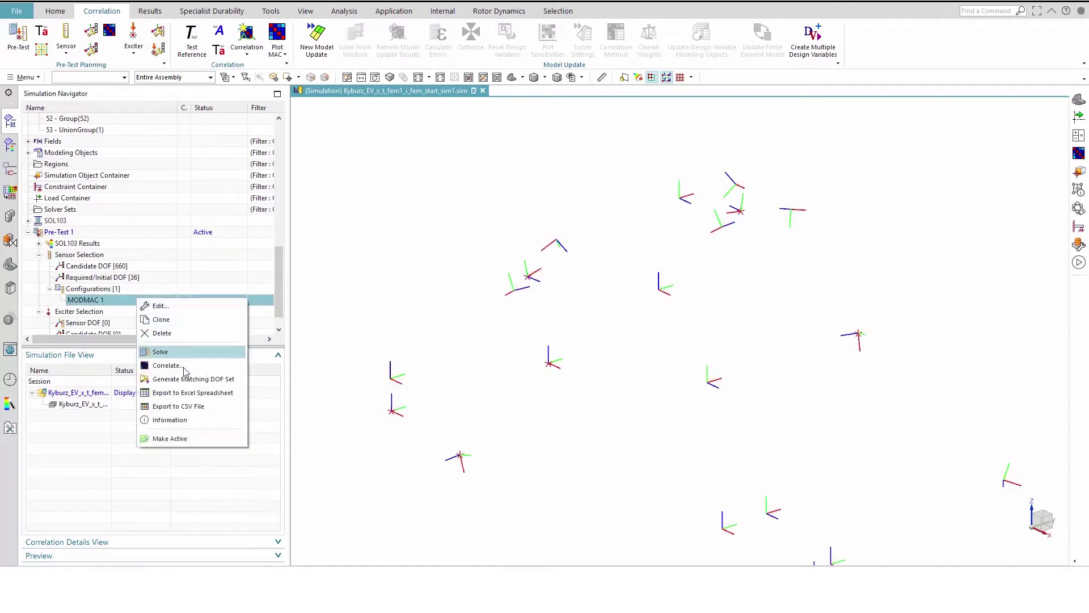
click(170, 420)
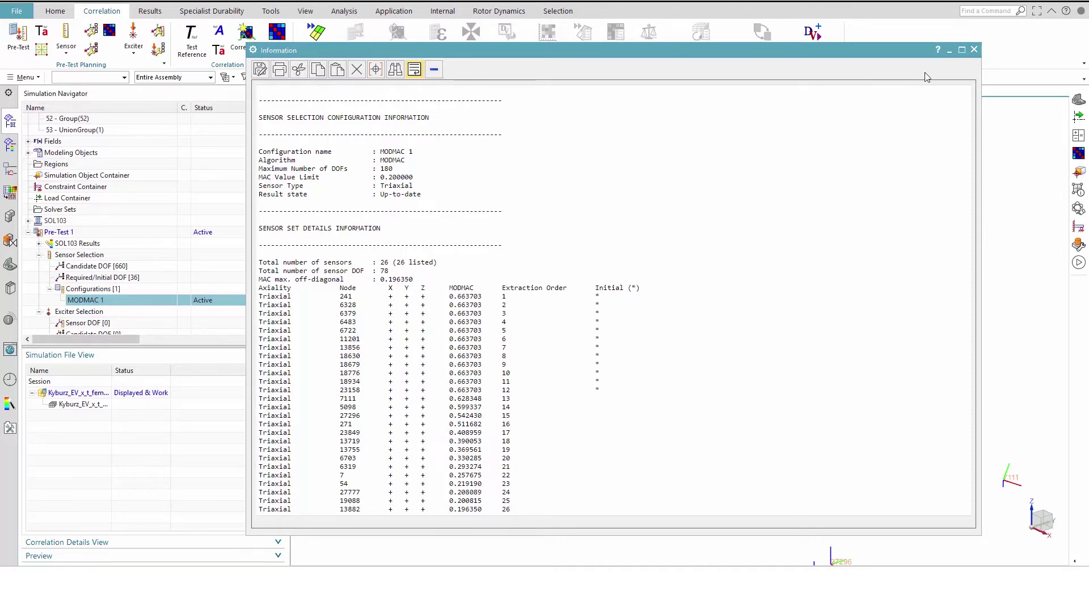
click(974, 50)
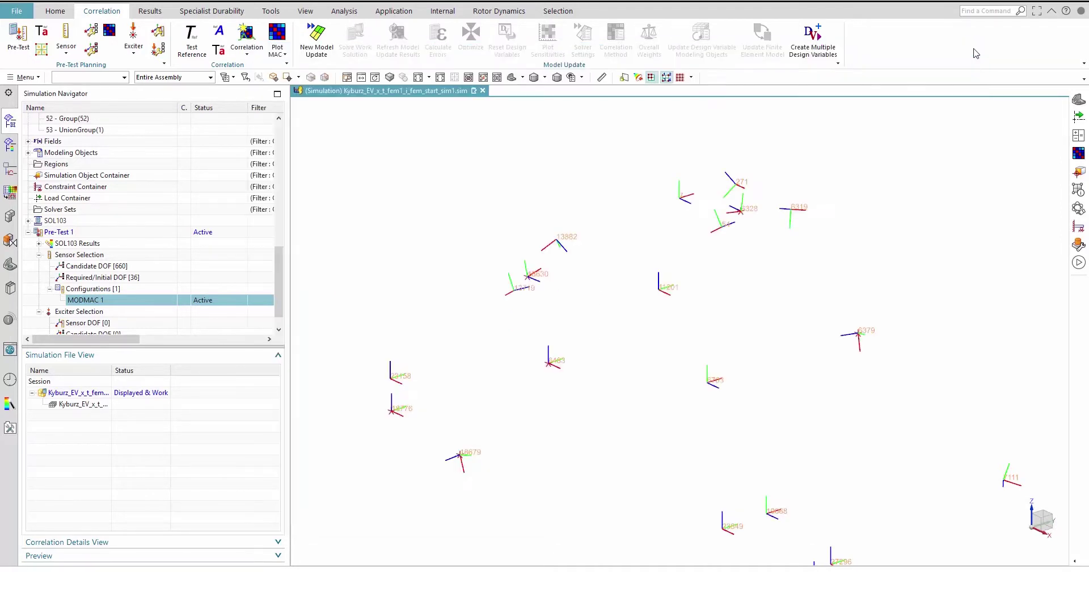
Correlate the MODMAC 1 configuration and plot its MODMAC Evolution.
right_click(105, 301)
click(134, 367)
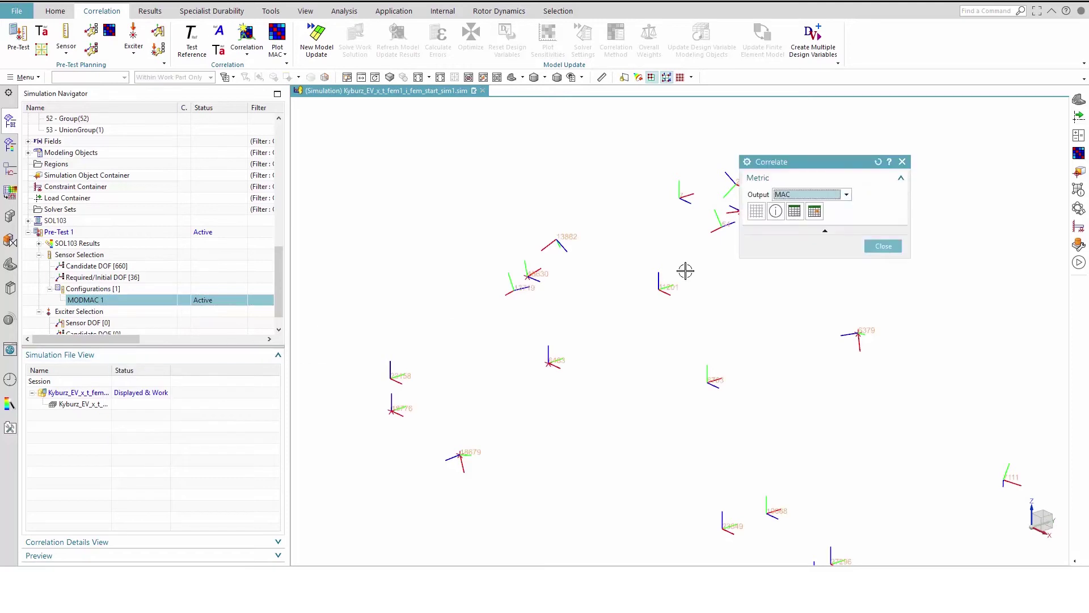
click(846, 195)
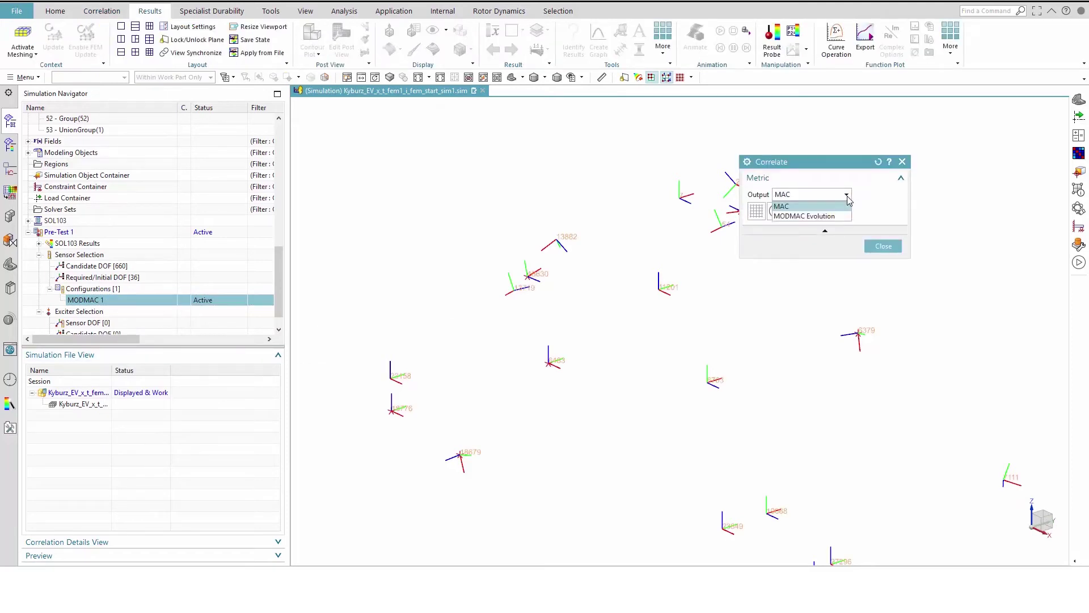
click(845, 216)
click(756, 212)
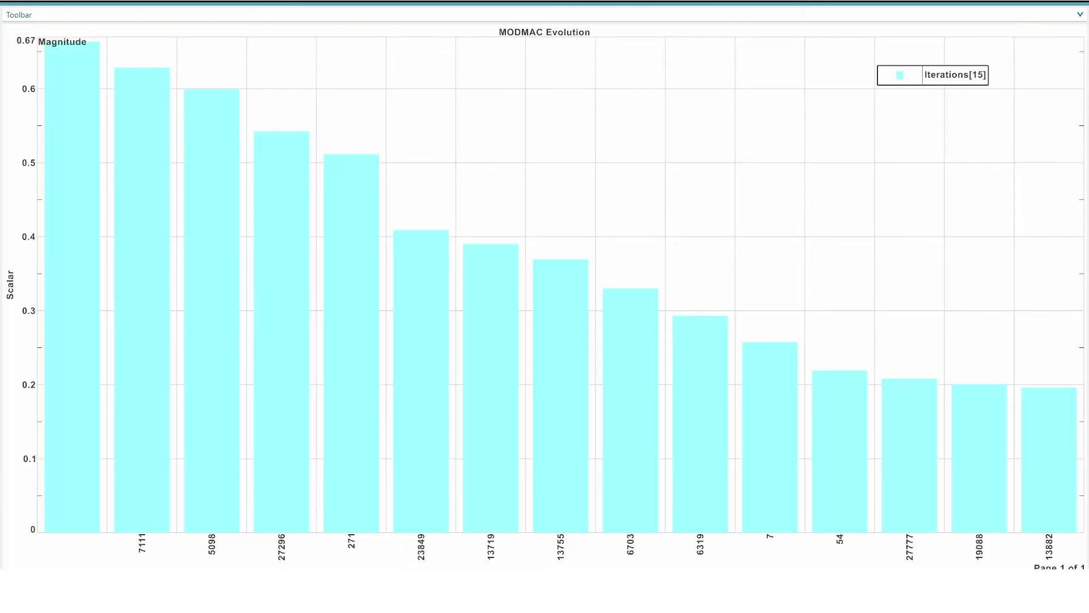
click(1082, 6)
Plot the pre-test MAC matrix for MODMAC 1 and set the lower limit of its color axis to 0.2.
click(102, 11)
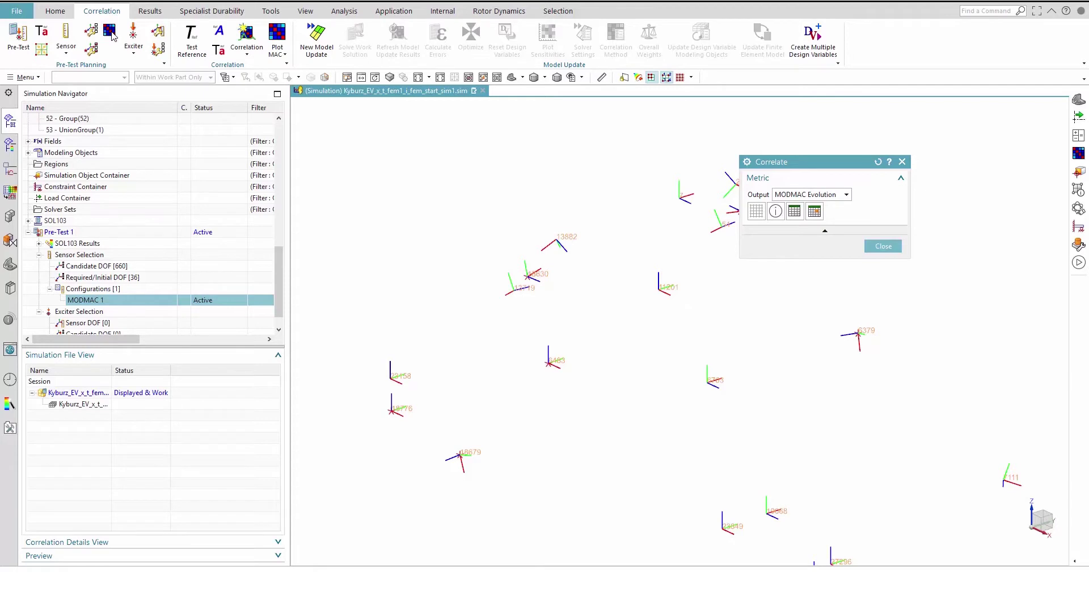
click(111, 34)
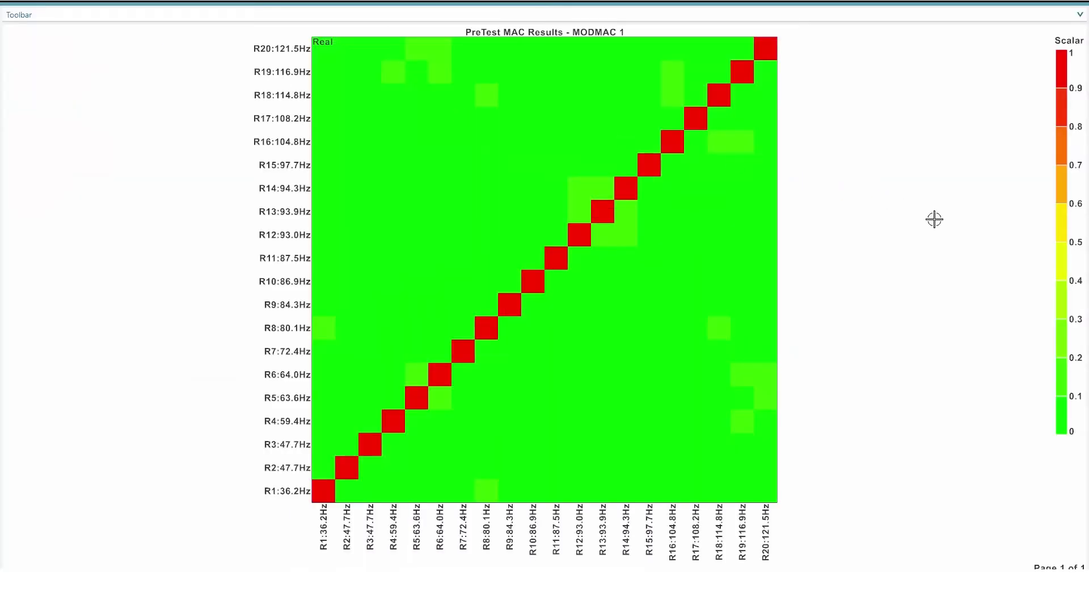
double_click(1070, 242)
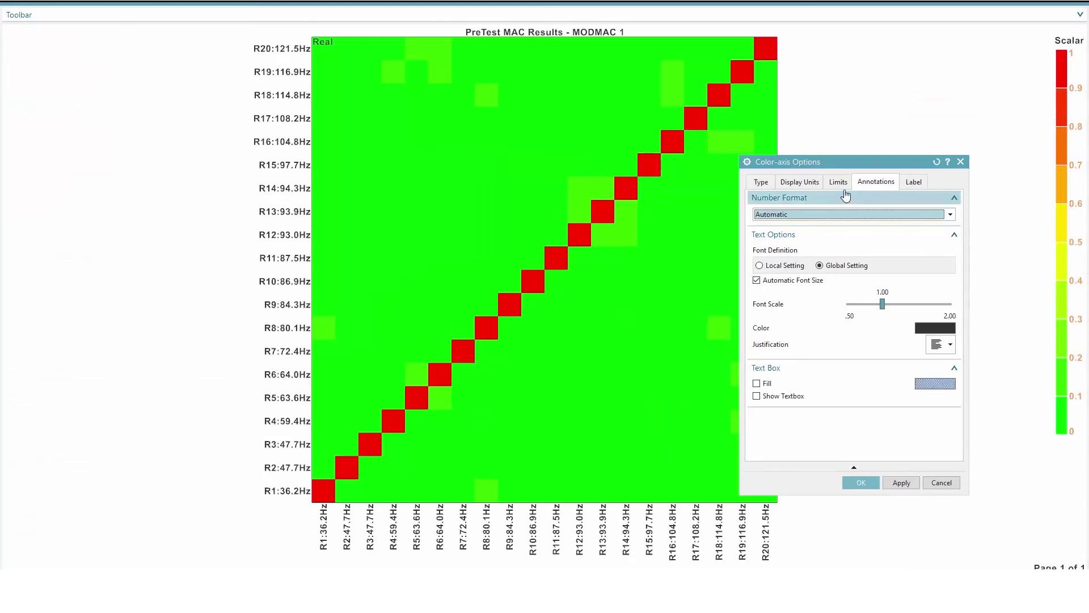
click(838, 181)
click(937, 279)
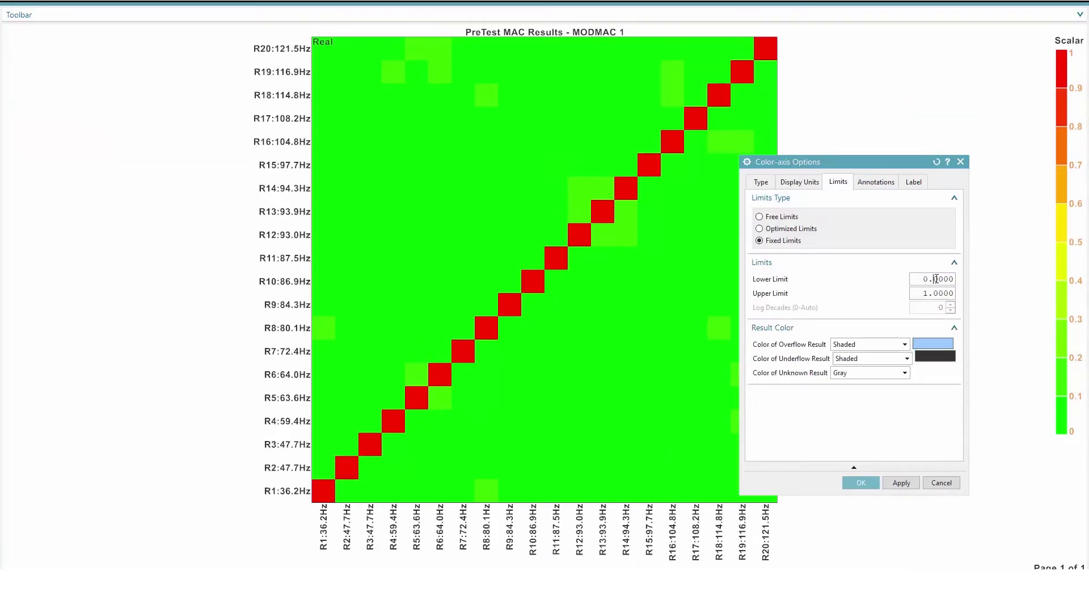
text(2)
click(861, 482)
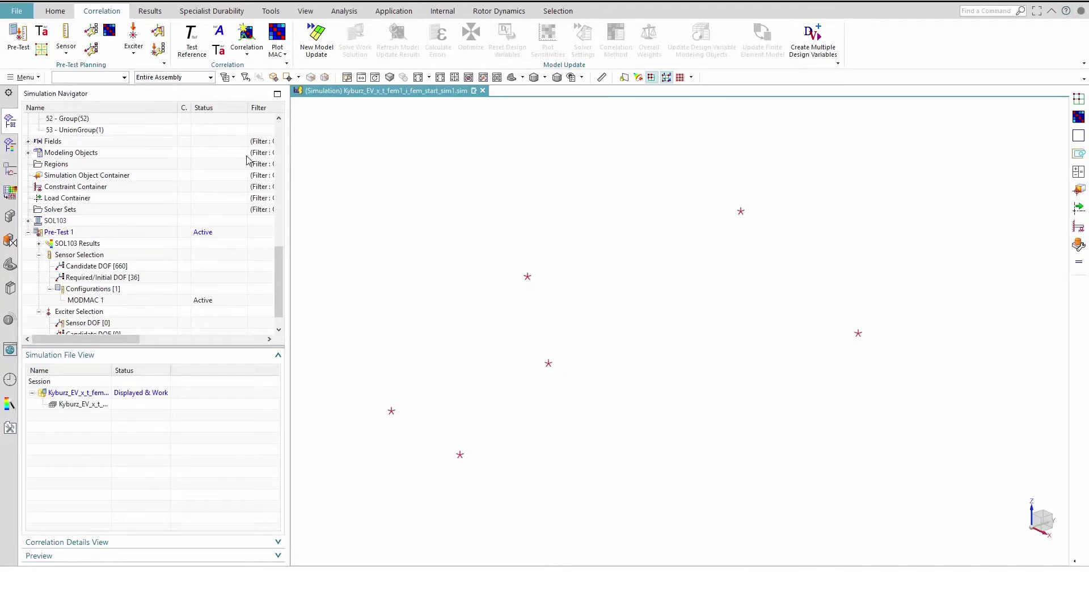
Hide the remaining node markers and initialize the exciter selection's sensor DOFs from the MODMAC 1 sensor configuration.
scroll(252, 161, down, 1)
click(650, 80)
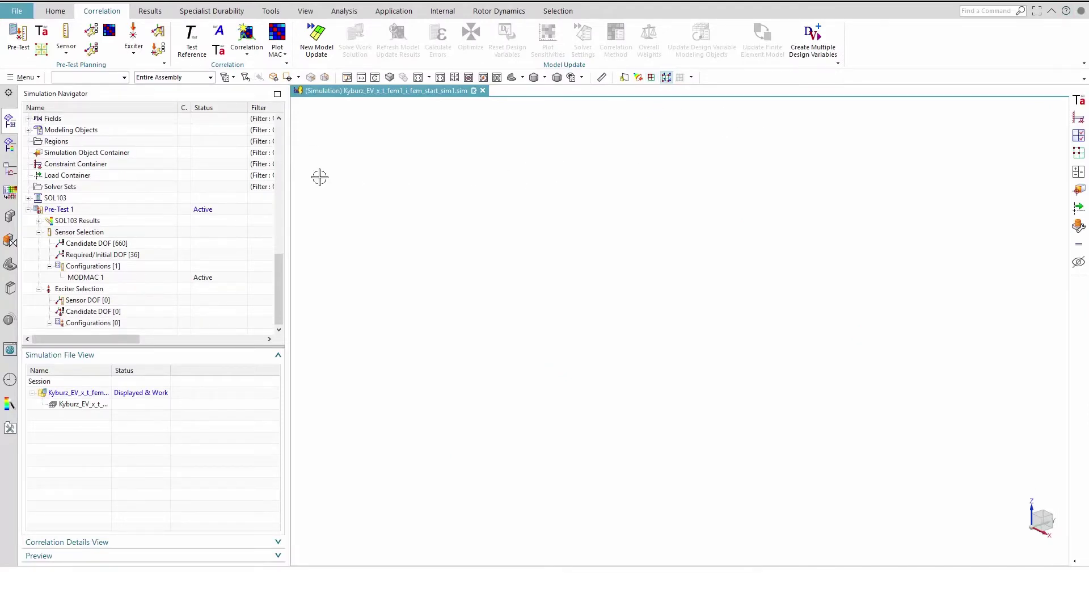
right_click(89, 301)
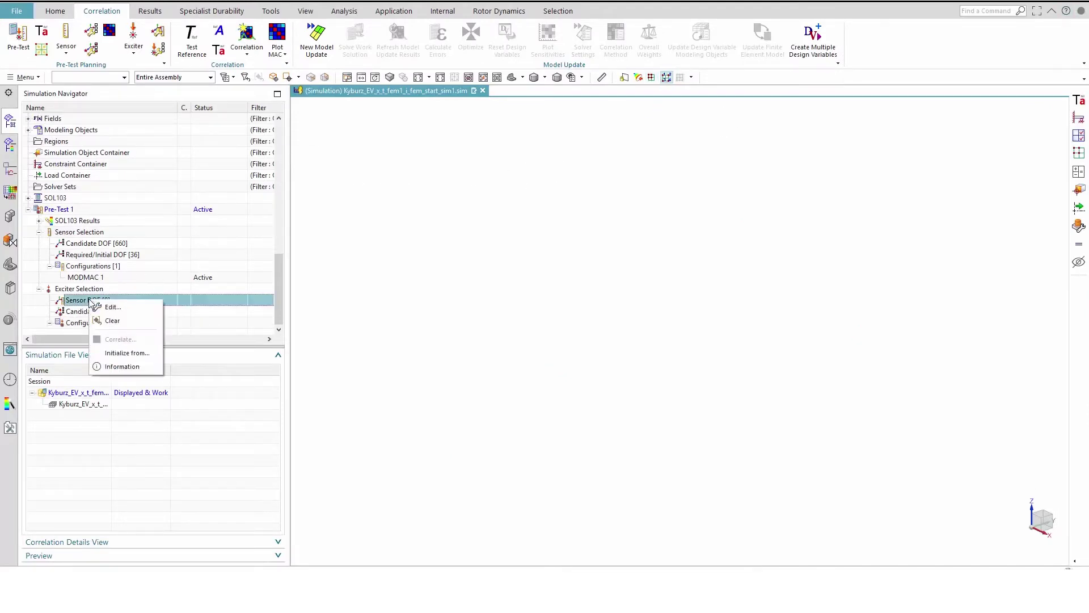
click(117, 352)
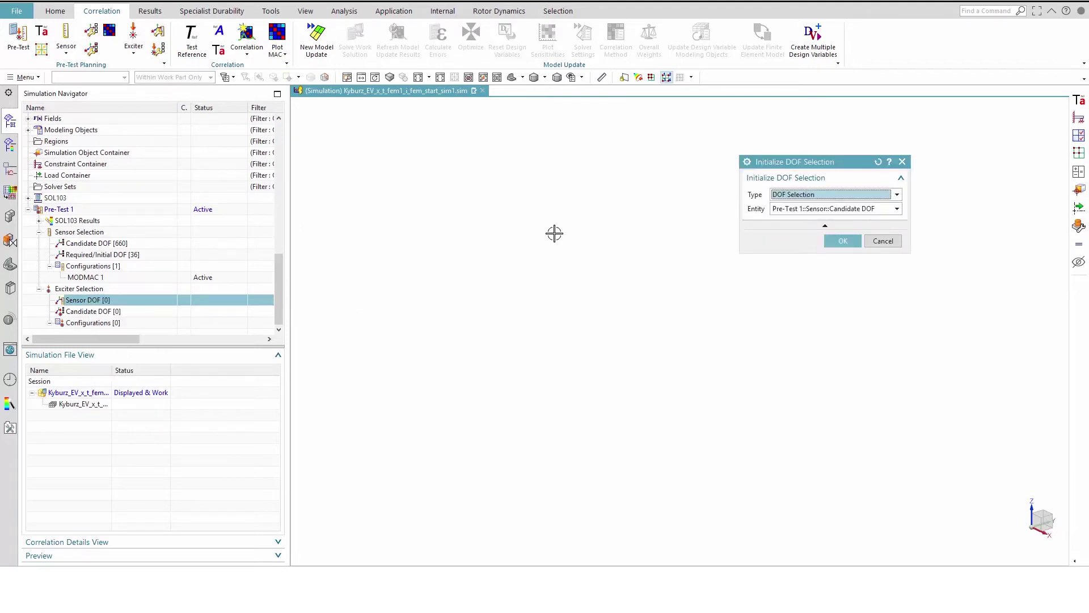
click(780, 195)
click(781, 218)
click(843, 241)
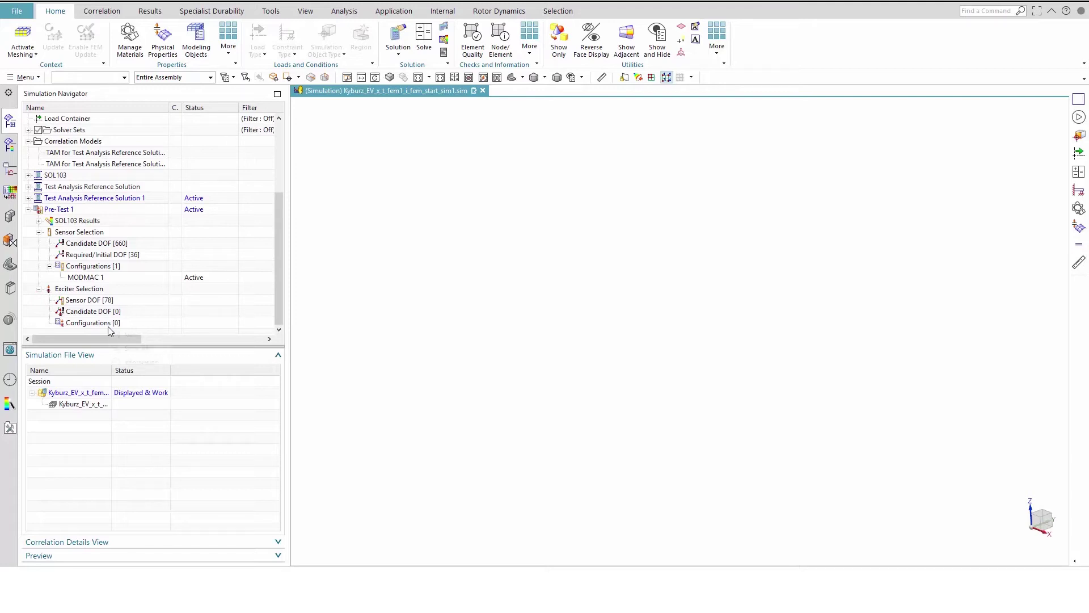
Create an exciter selection configuration using the DPR method.
right_click(109, 323)
click(117, 334)
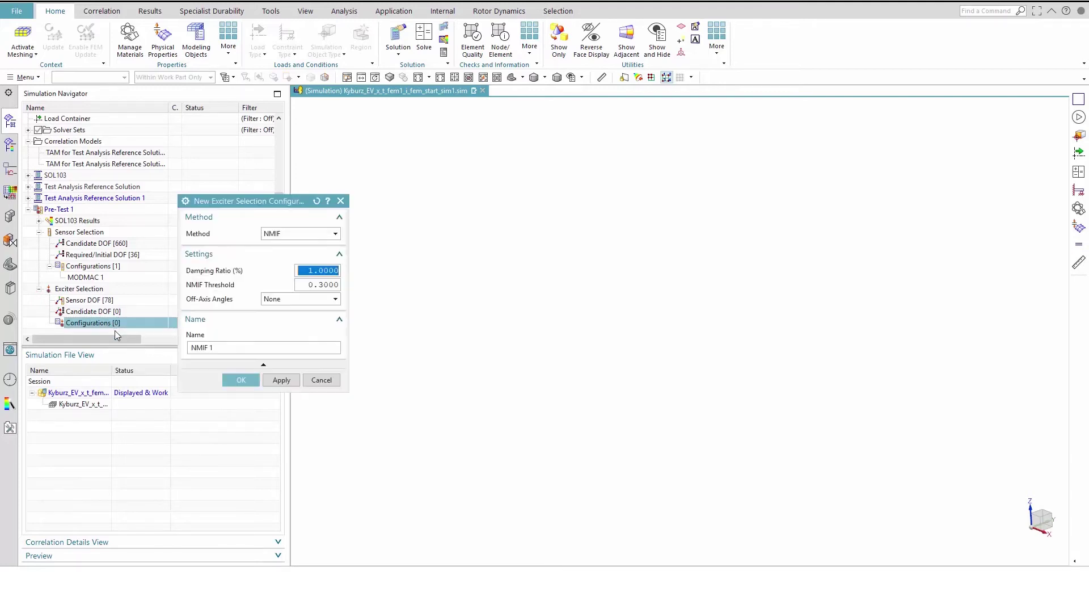
click(302, 233)
click(294, 255)
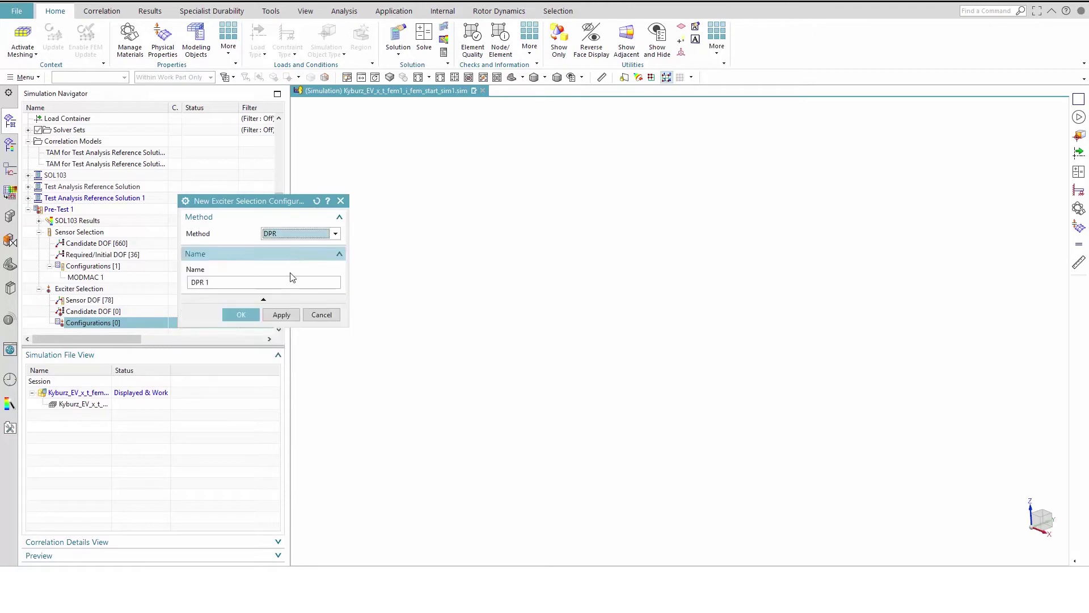
click(244, 316)
Solve the DPR 1 exciter configuration.
scroll(185, 286, down, 1)
right_click(111, 323)
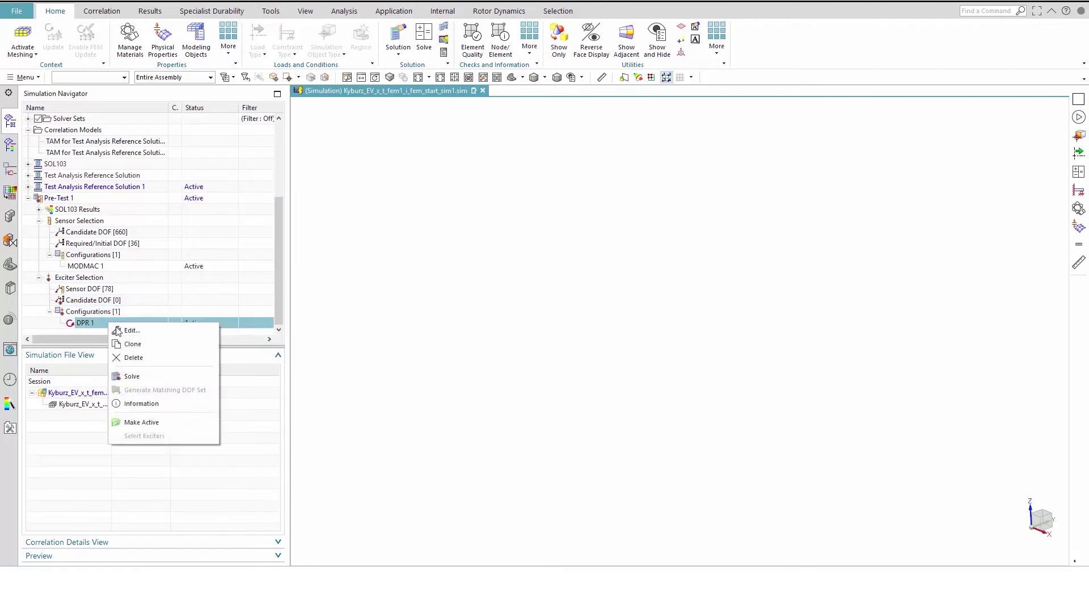
click(137, 374)
Start selecting exciters for DPR 1 and plot the driving point residues for 5 driving points sorted by weighted average.
right_click(118, 328)
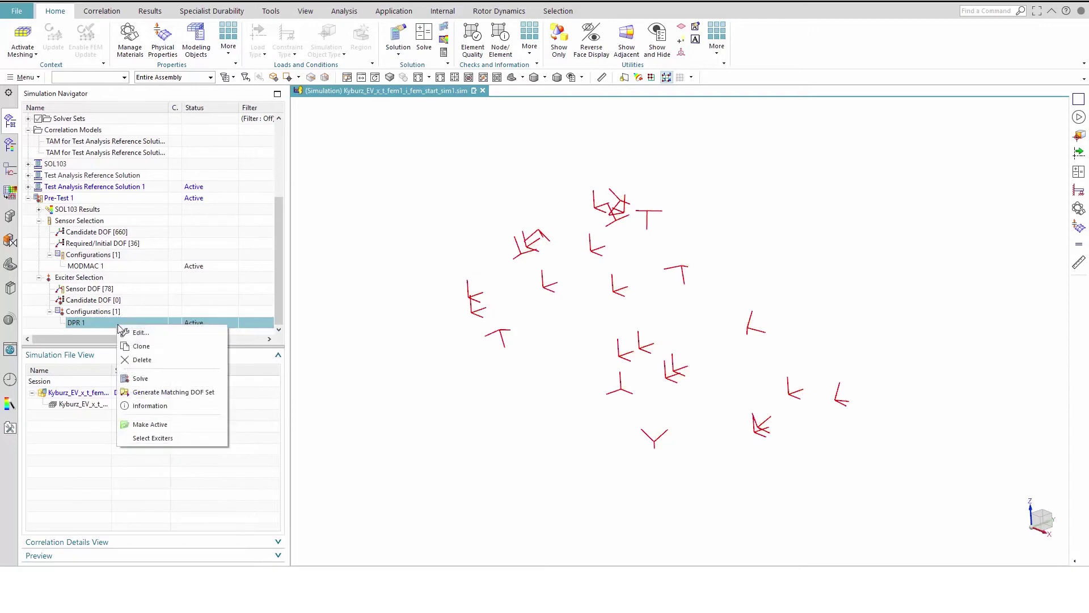
click(156, 439)
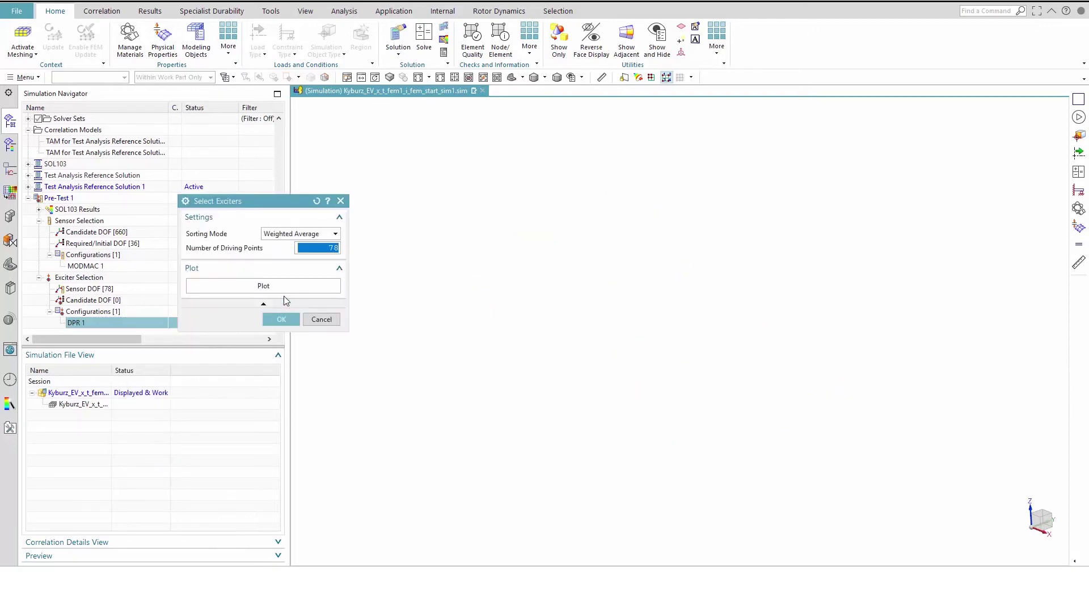
click(281, 319)
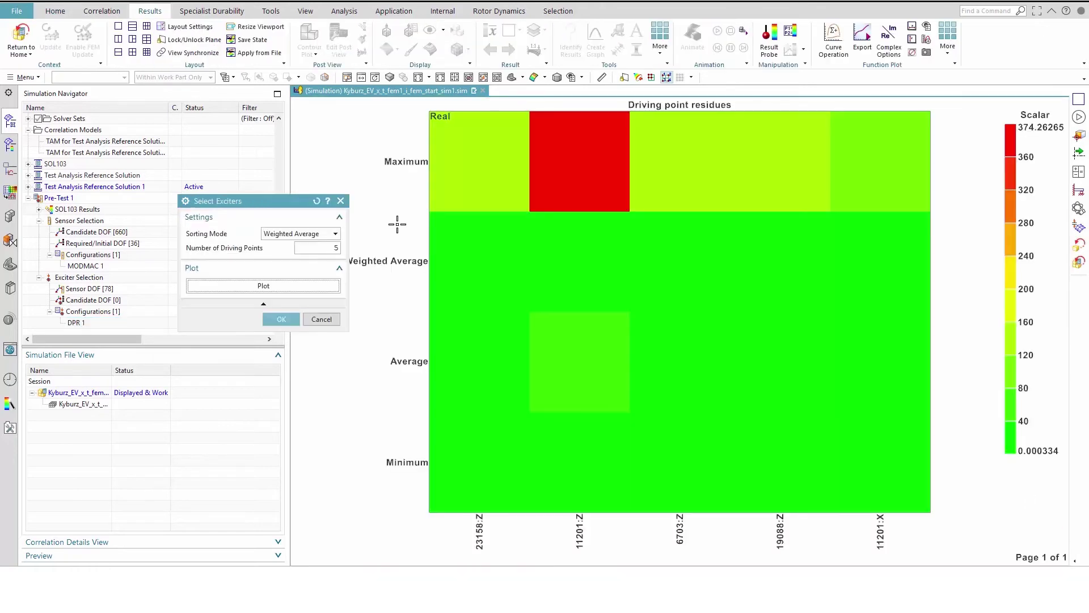
drag(298, 203, 261, 217)
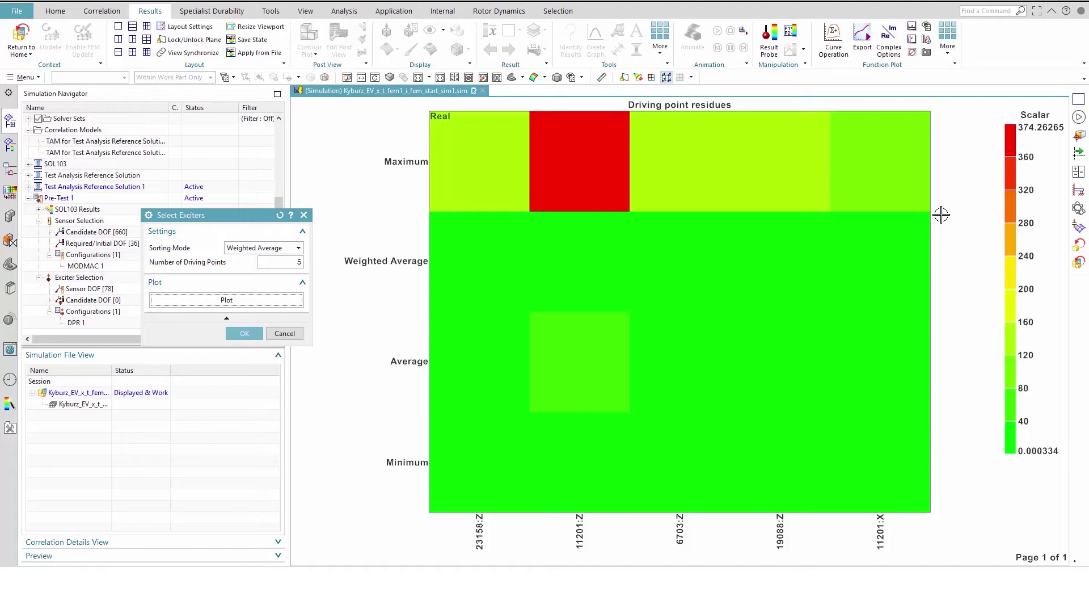
Give the color axis of the driving point residues plot fixed limits with an upper limit of 0.04.
double_click(1026, 222)
click(250, 238)
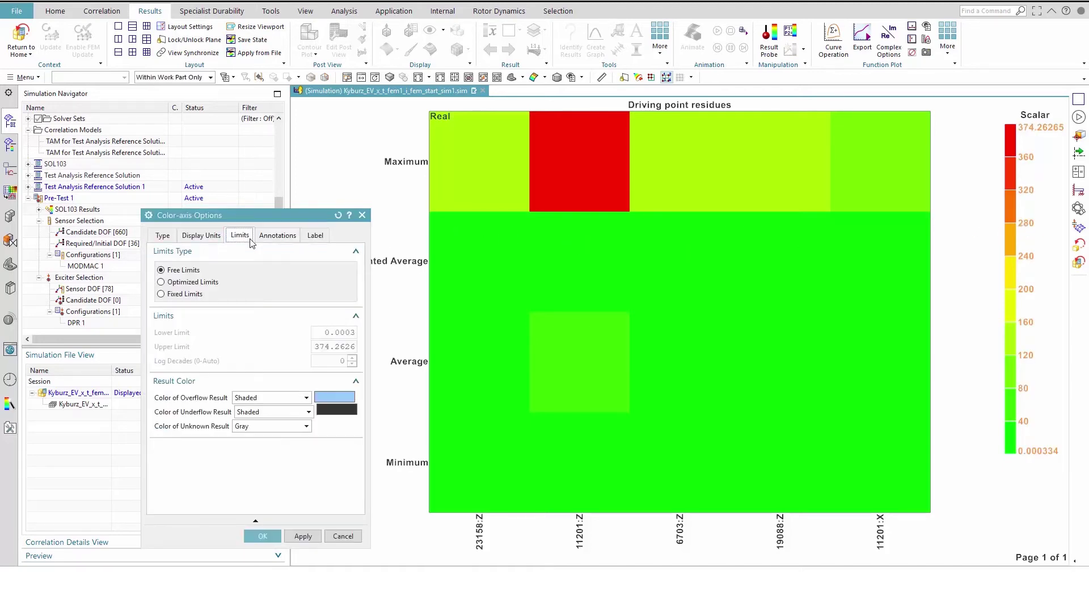
click(197, 293)
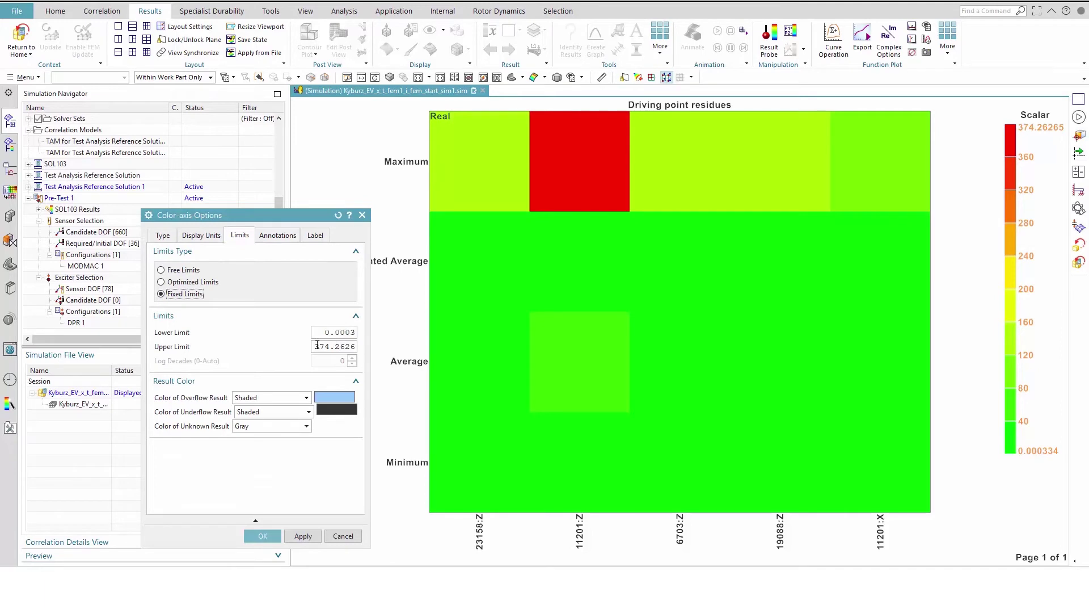
click(317, 345)
text(0.04)
click(262, 535)
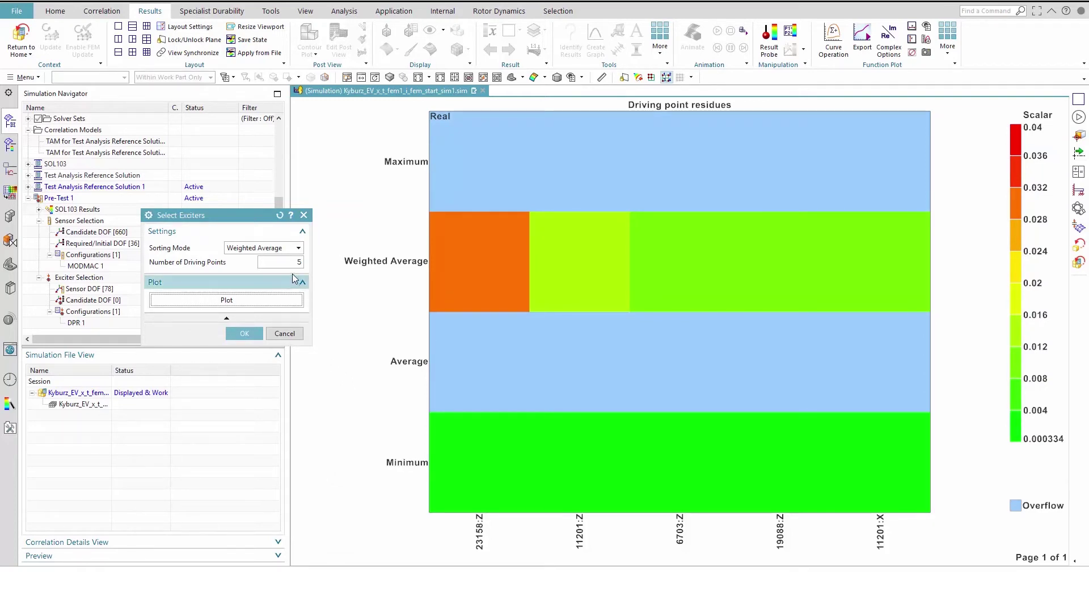
Set the number of driving points to 2, update the residues plot and accept the exciter selection.
drag(293, 263, 301, 262)
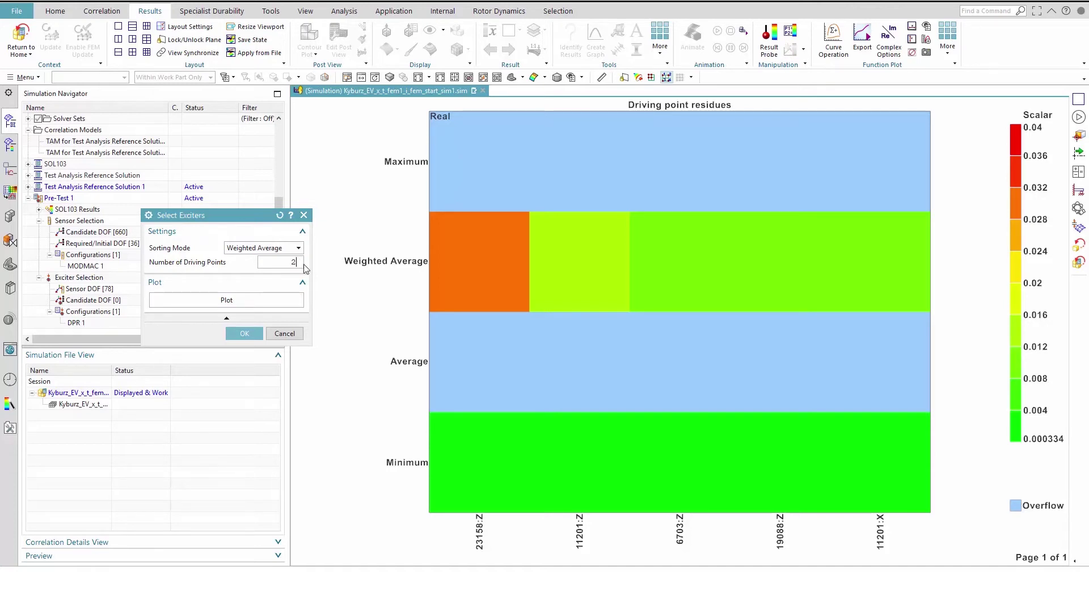
click(258, 300)
click(253, 334)
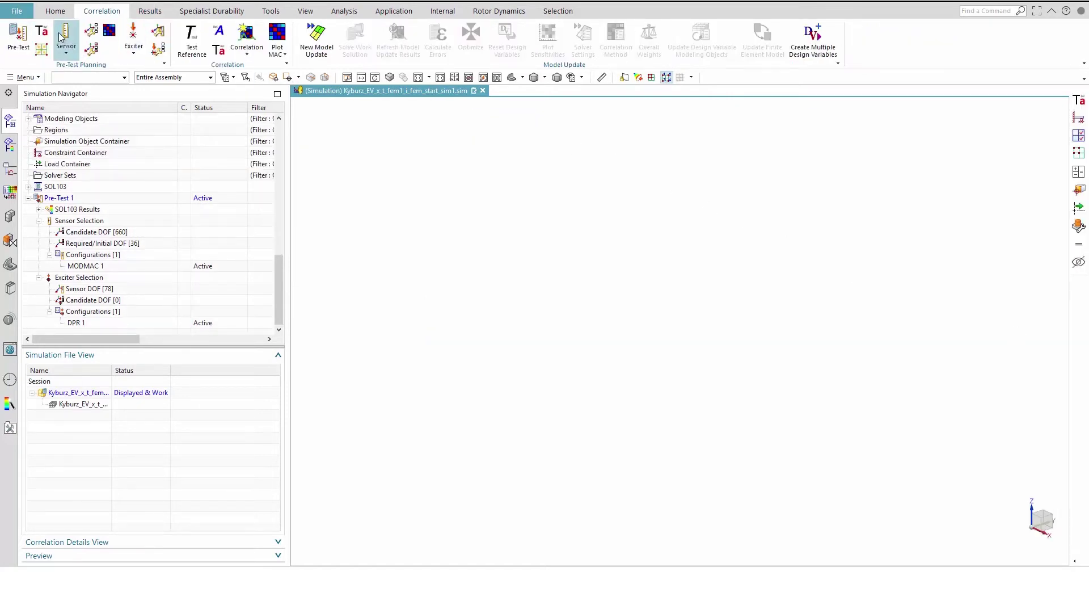
Create a Test Analysis Reference Solution from Pre-Test 1 with MODMAC 1, DPR 1 and an automatic wireframe, previewing the wireframe.
click(157, 48)
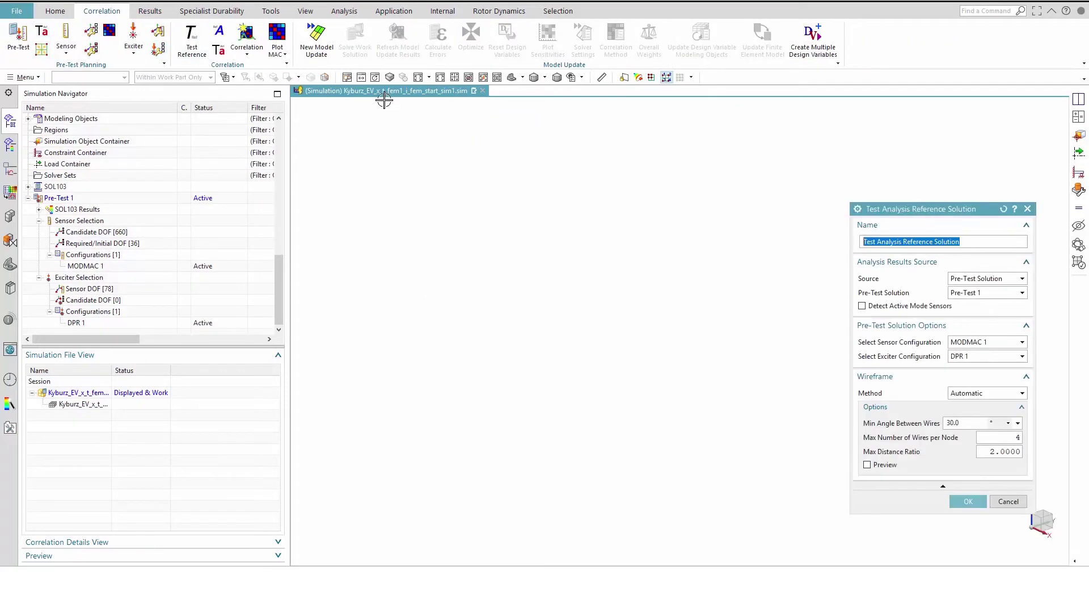
click(959, 393)
click(959, 404)
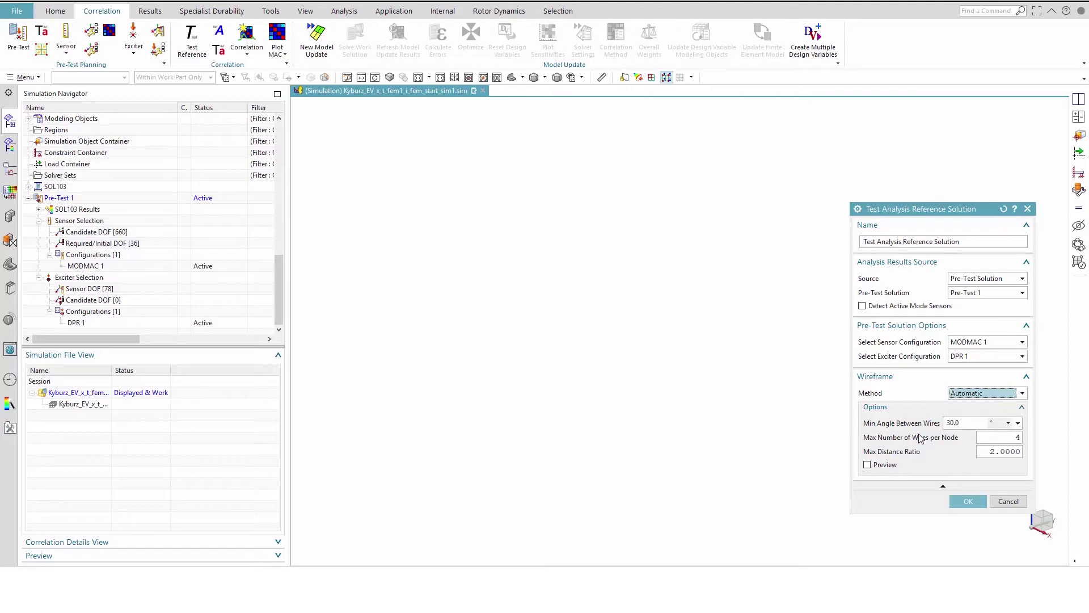
click(867, 464)
scroll(713, 319, down, 3)
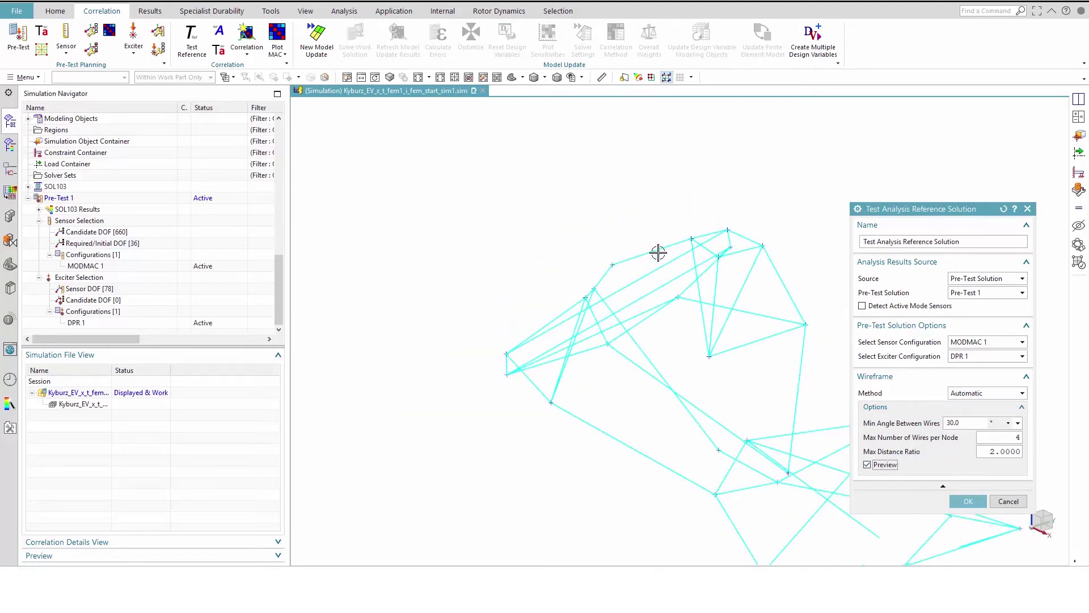
middle_drag(547, 204, 674, 290)
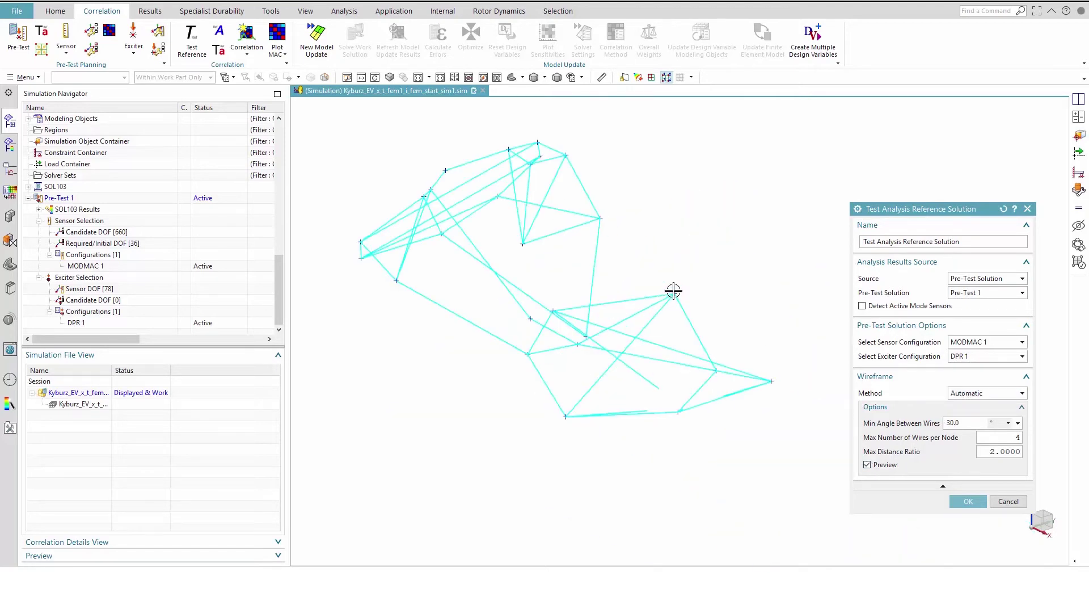
click(970, 502)
click(705, 309)
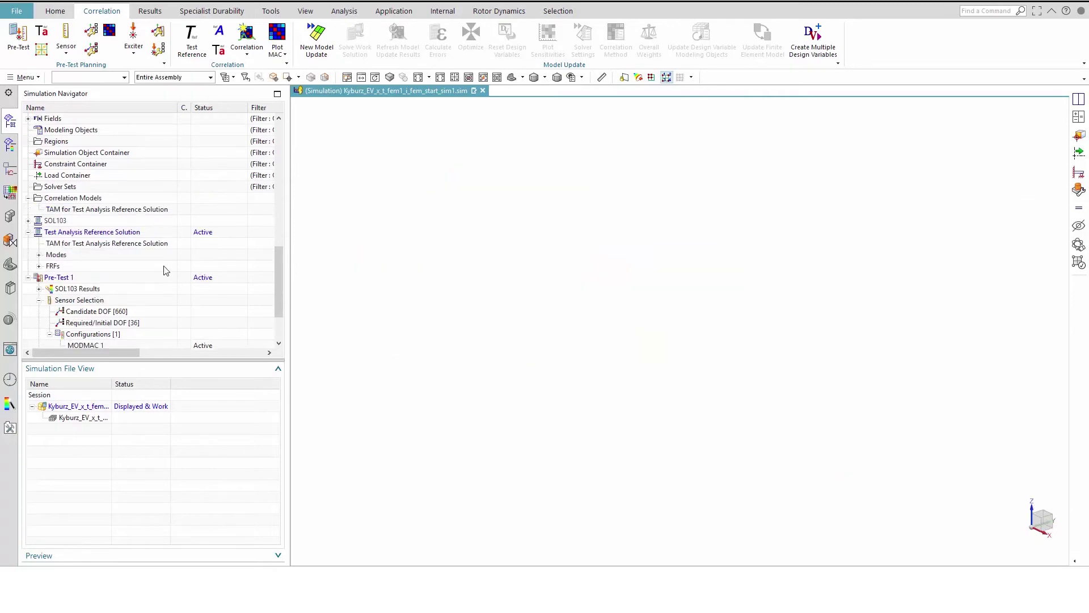
Load the reference solution's structural mode results and display the nodal displacement of Mode 1 on the wireframe.
click(38, 255)
click(50, 277)
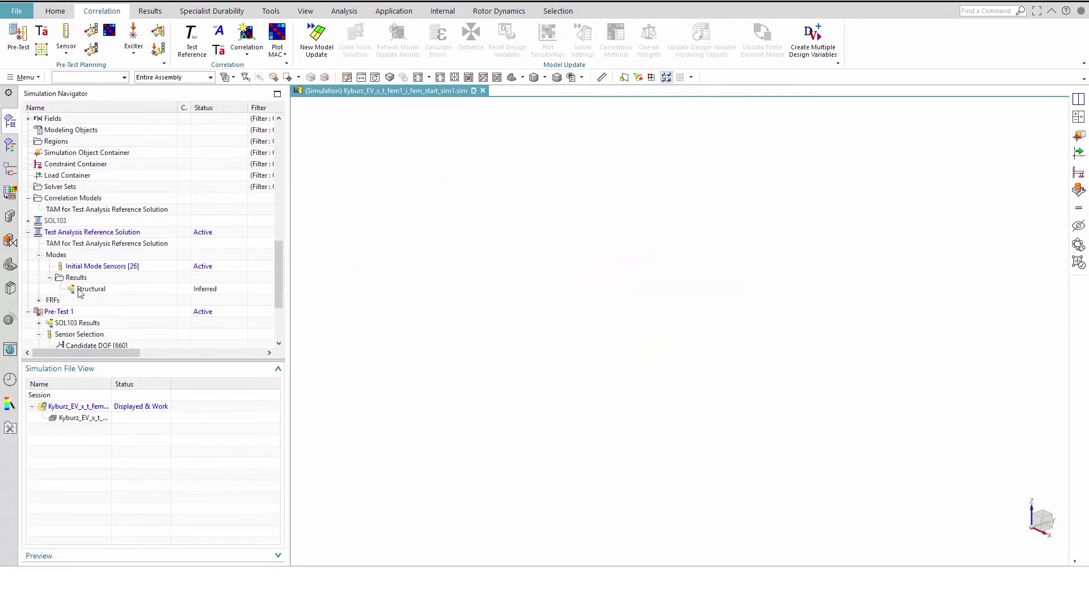
right_click(79, 288)
click(87, 299)
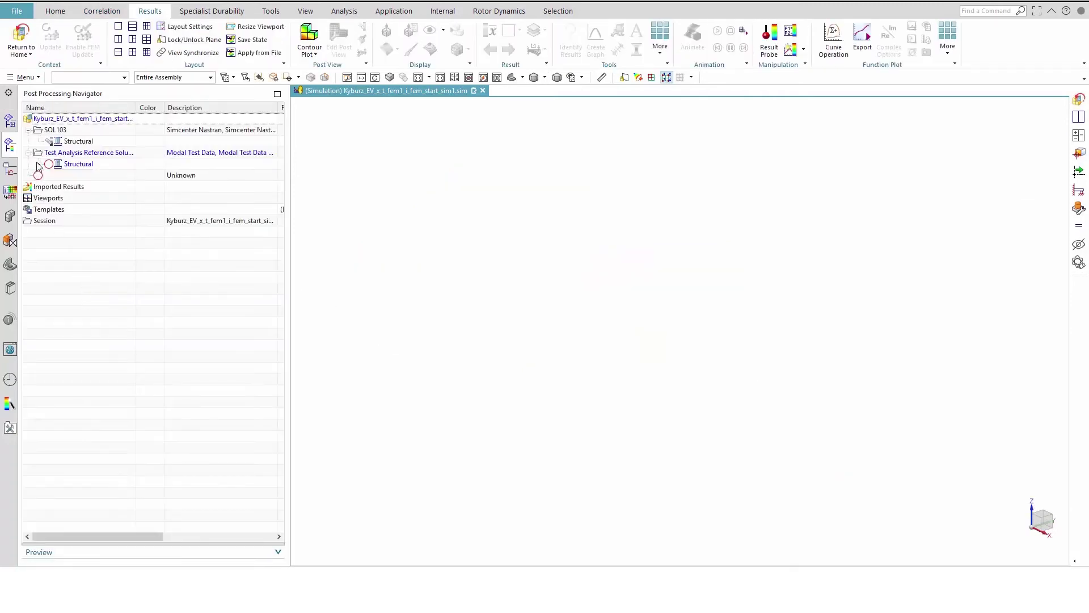
click(38, 164)
click(50, 175)
double_click(102, 186)
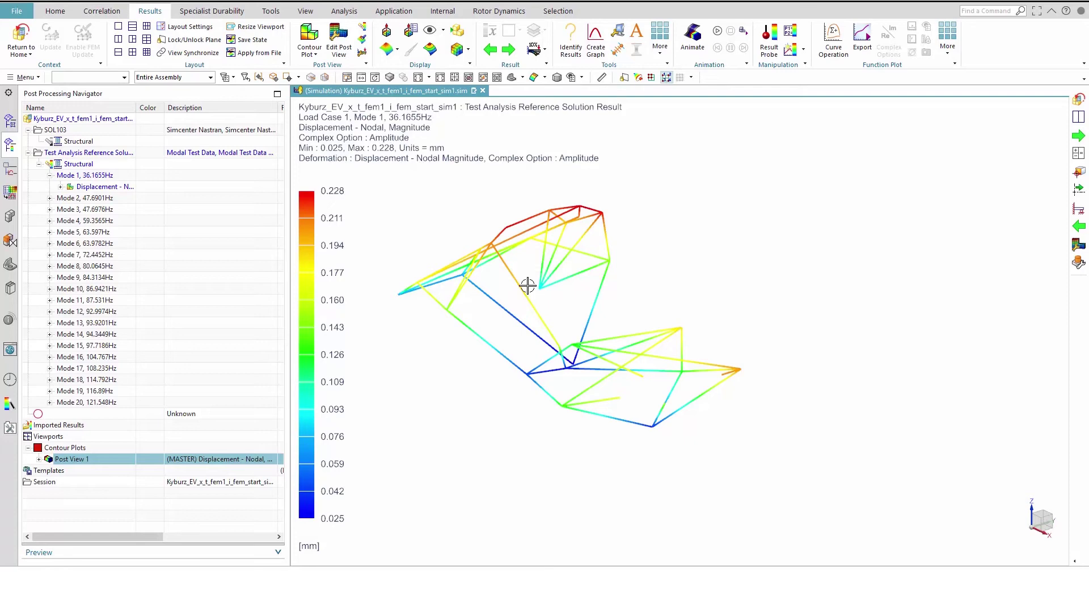
Return to the model and generate a matching DOF set from the MODMAC 1 sensor configuration, creating the DOF set only.
click(21, 35)
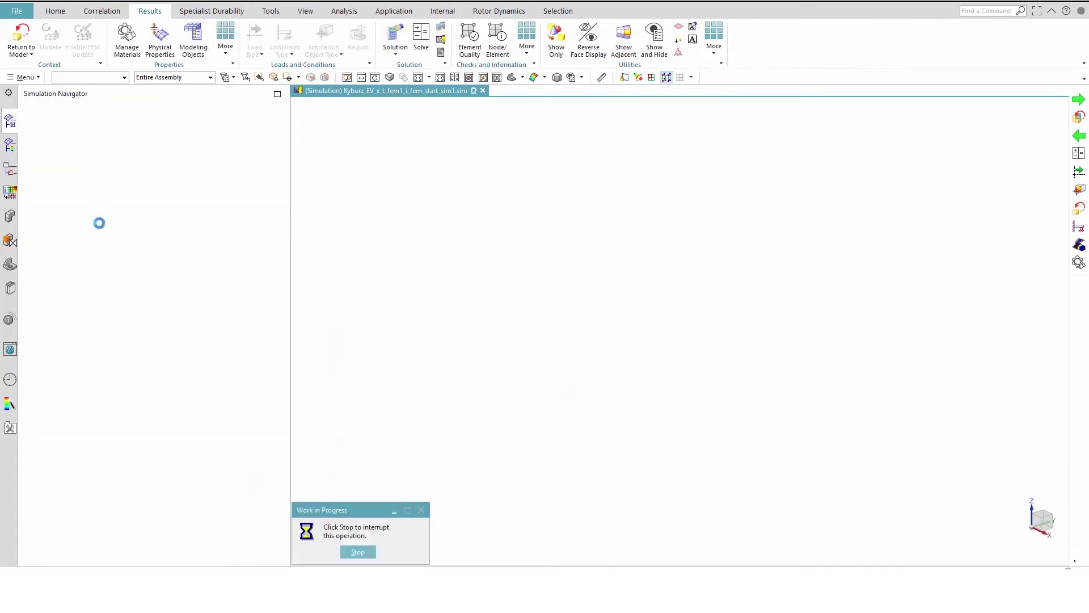
scroll(103, 227, down, 3)
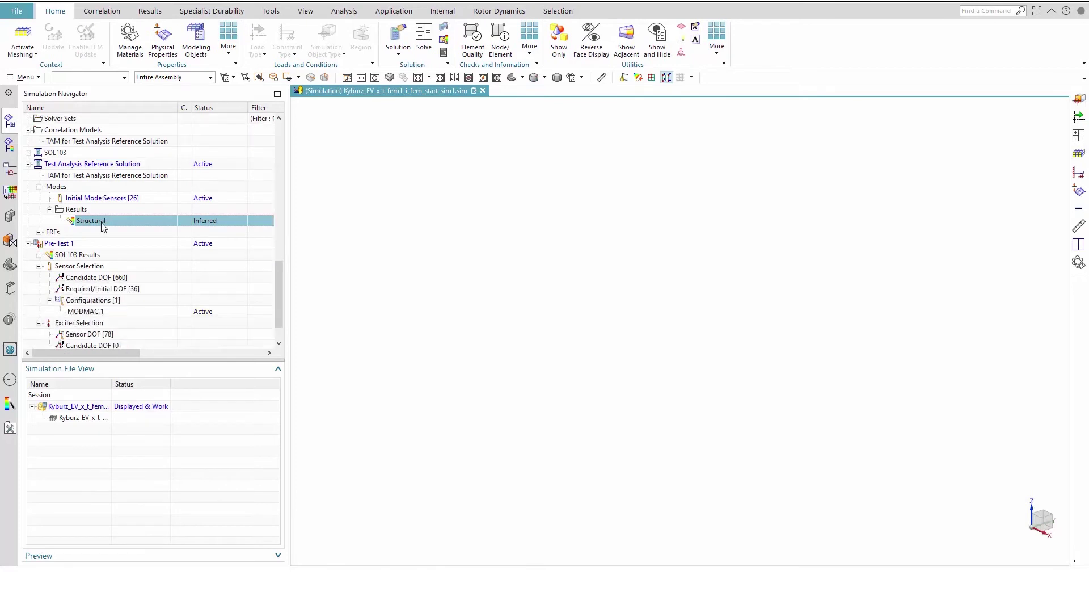
right_click(95, 279)
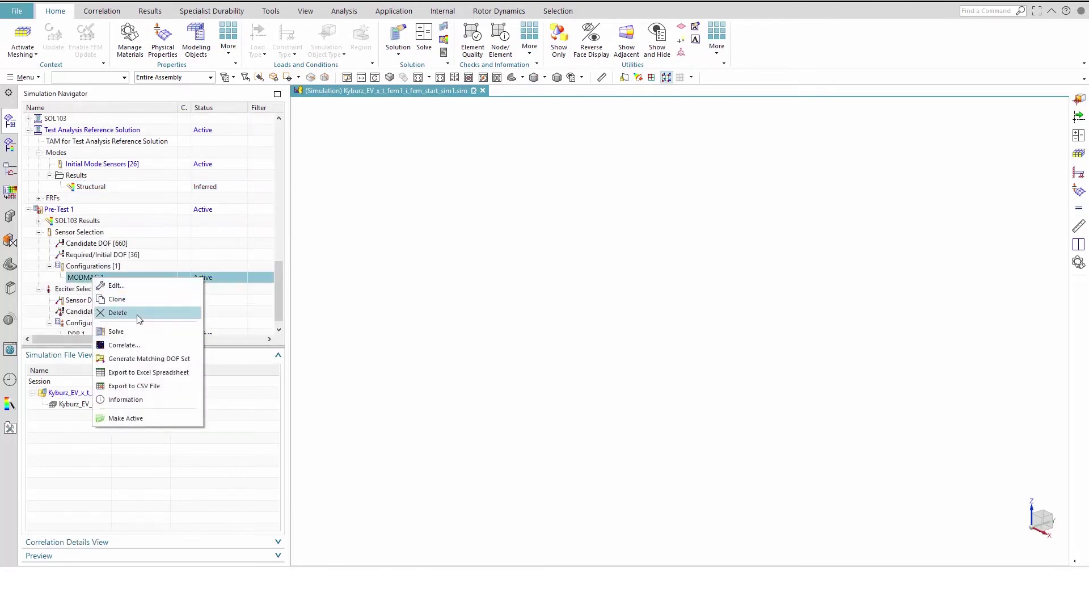
click(139, 357)
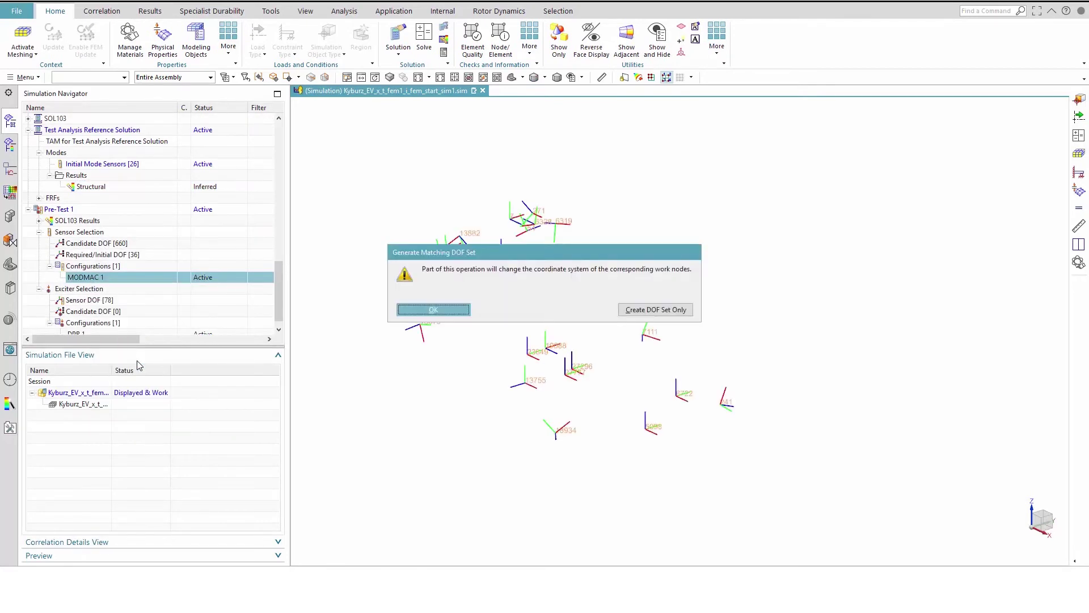
click(620, 311)
Create wireframe elements from the MODMAC 1 solver set with a 30° minimum angle, 4 wires per node and a distance ratio of 2.
scroll(75, 232, up, 3)
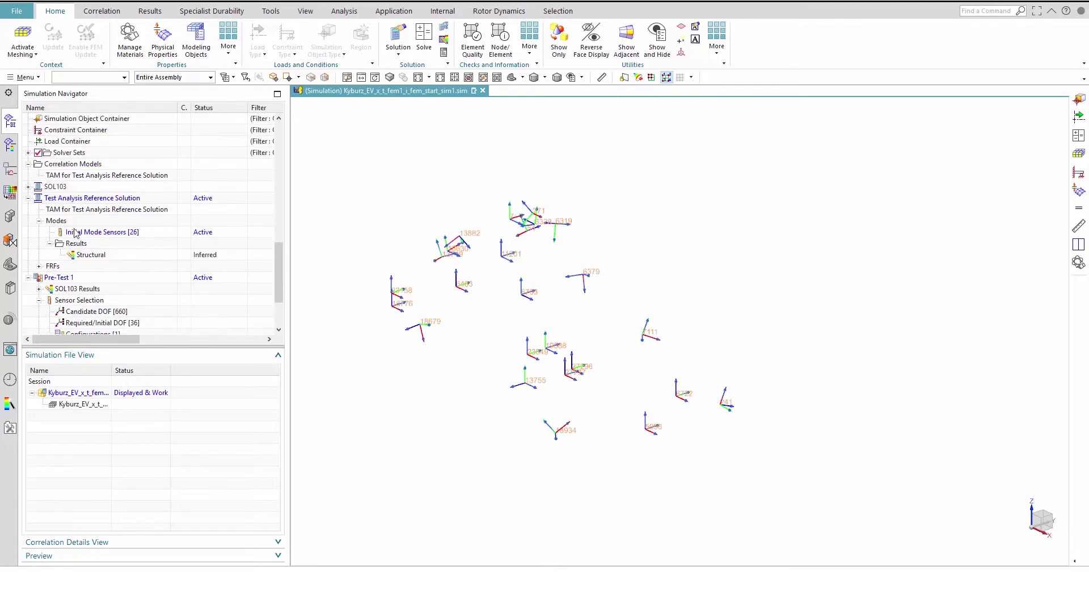
click(29, 187)
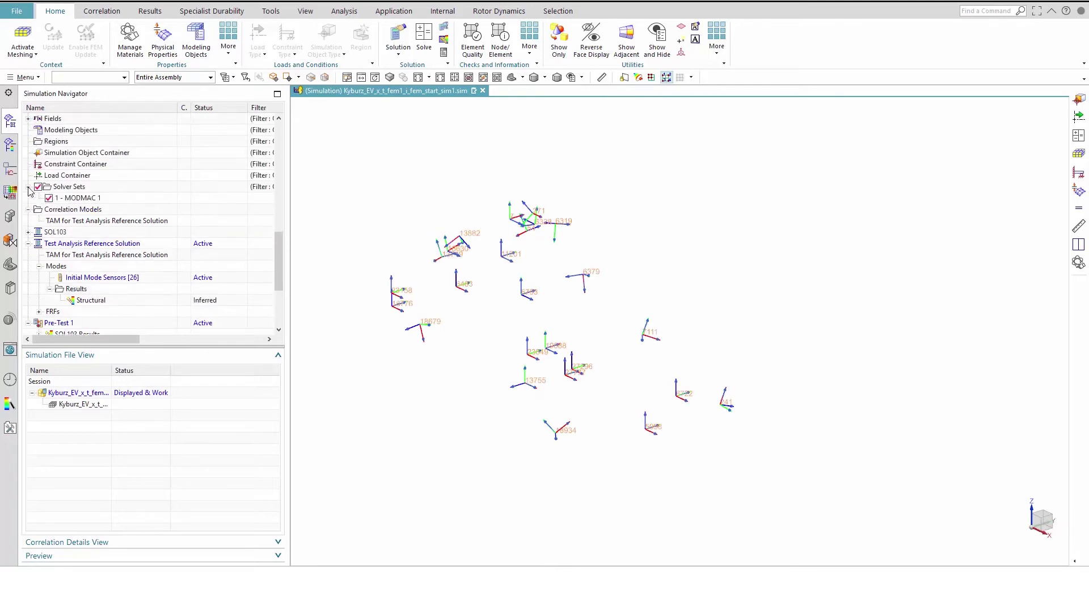
click(73, 198)
right_click(74, 198)
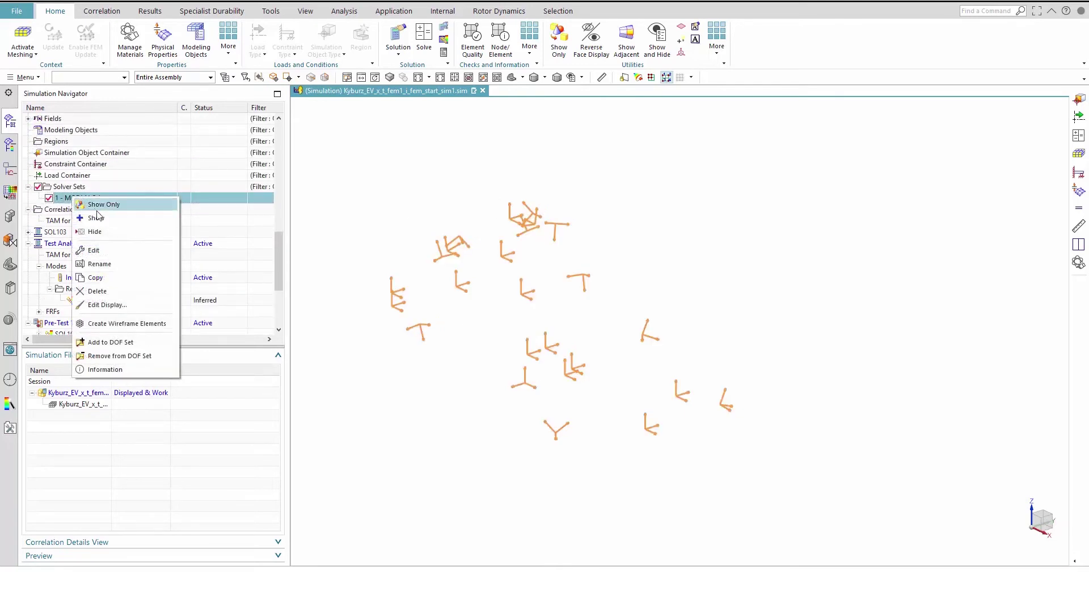
click(129, 323)
click(359, 311)
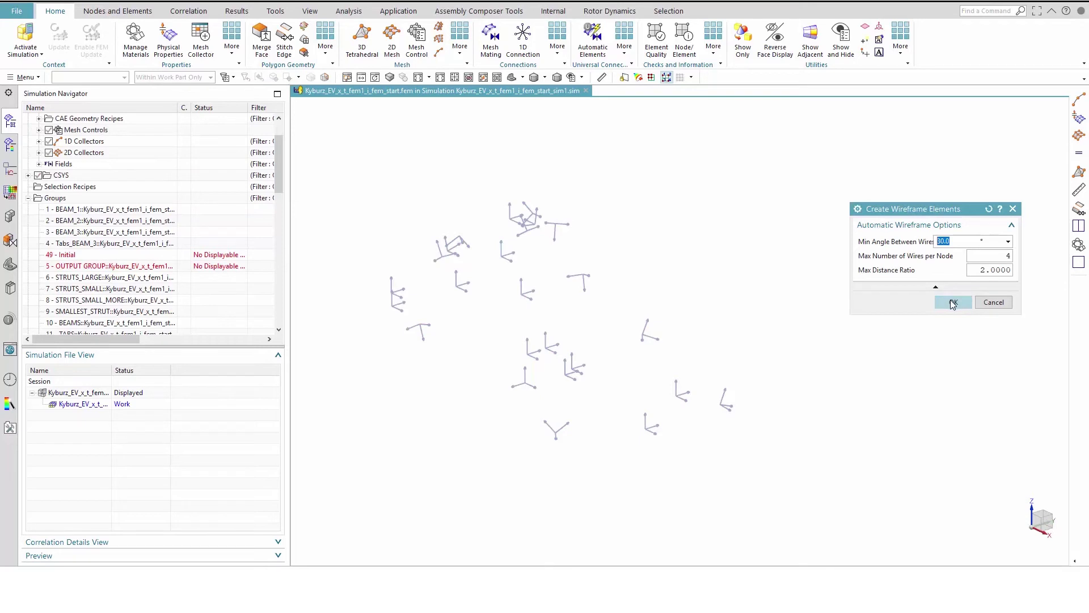
click(953, 304)
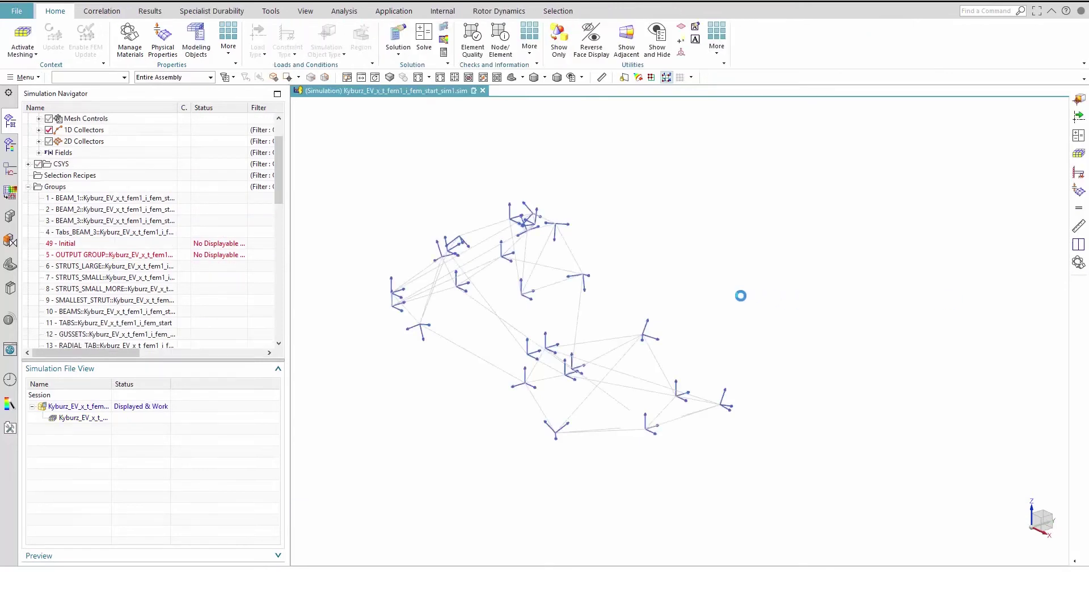
Make the FEM the work part and hide the solver sets so only the wireframe shows.
scroll(159, 187, up, 2)
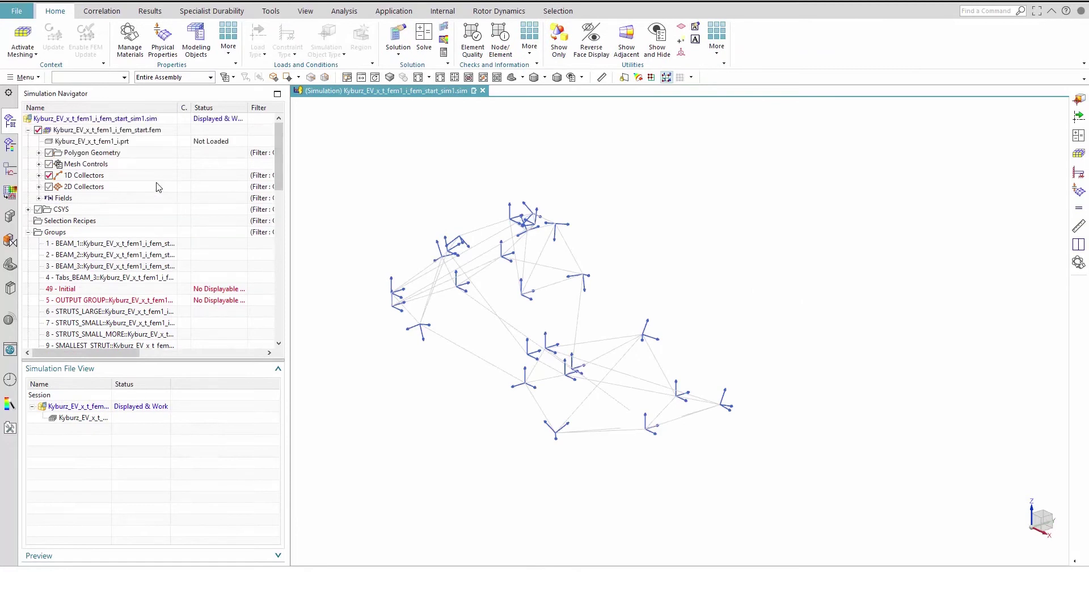
right_click(136, 130)
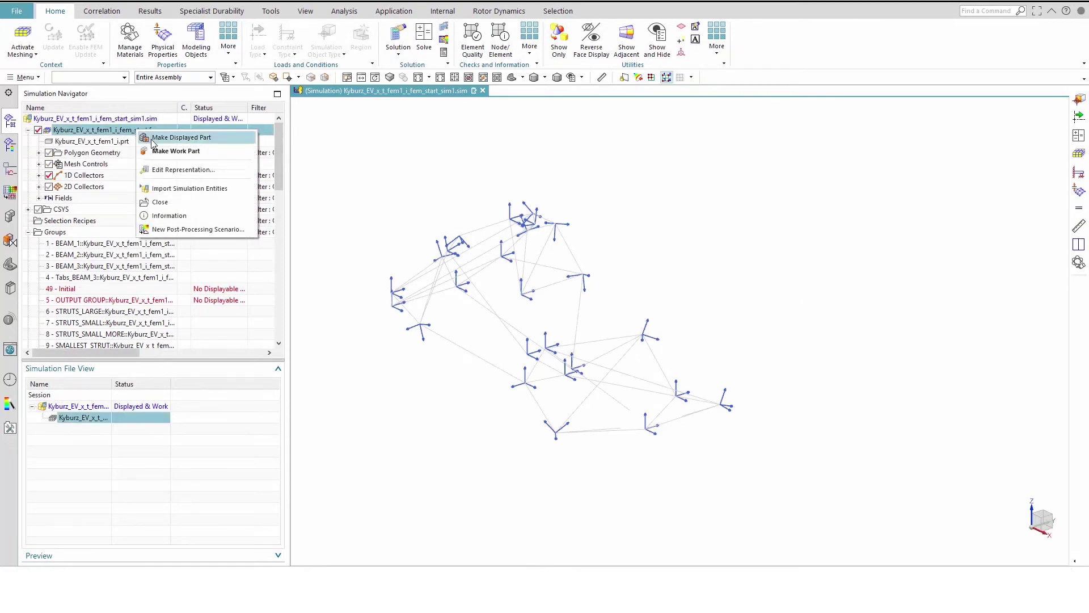
click(158, 151)
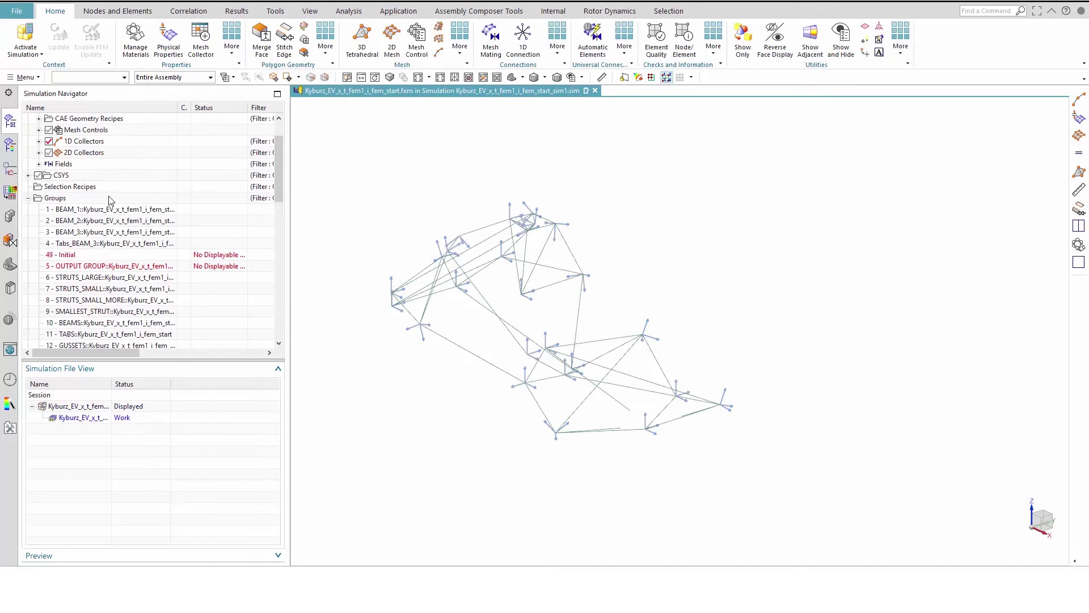
scroll(78, 185, down, 8)
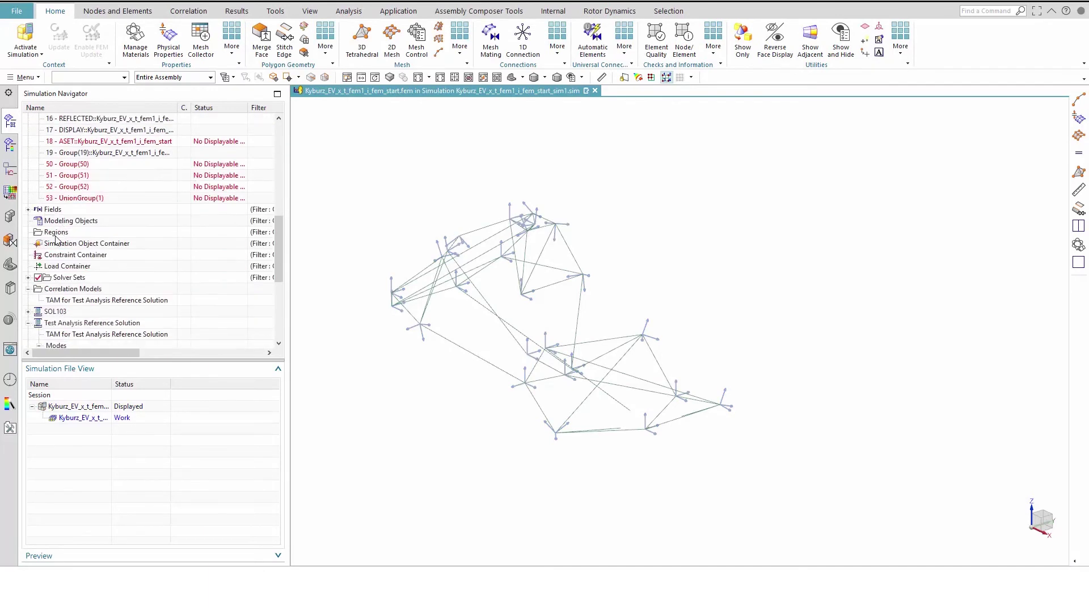
click(39, 277)
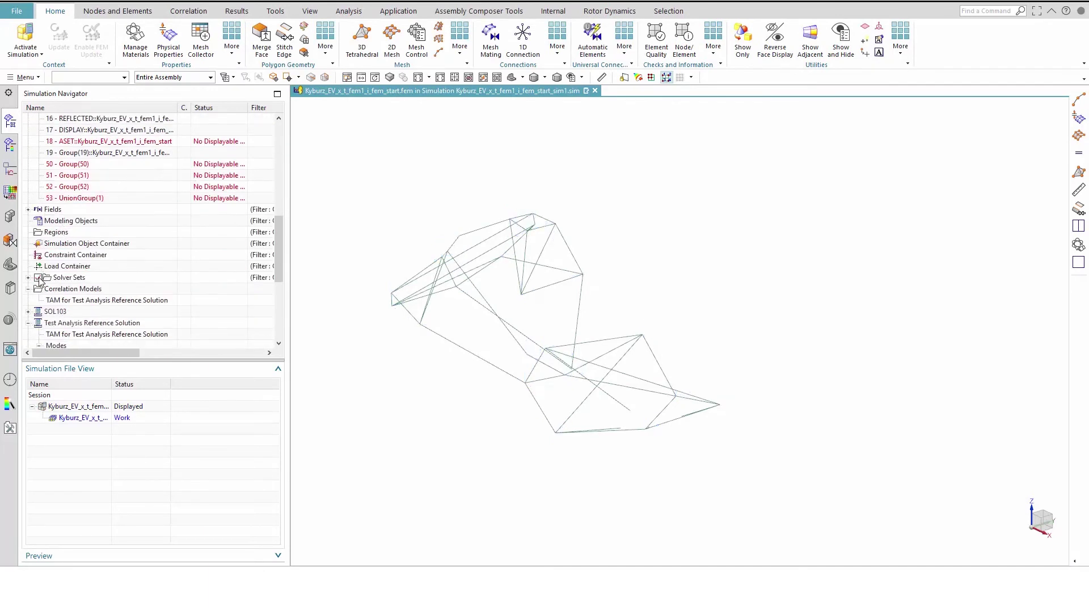
Configure 1D element creation as PLOTEL without automatic collector creation, using Plotel Collector and adding to the existing MODMAC 1 Wireframe mesh.
click(119, 12)
click(188, 38)
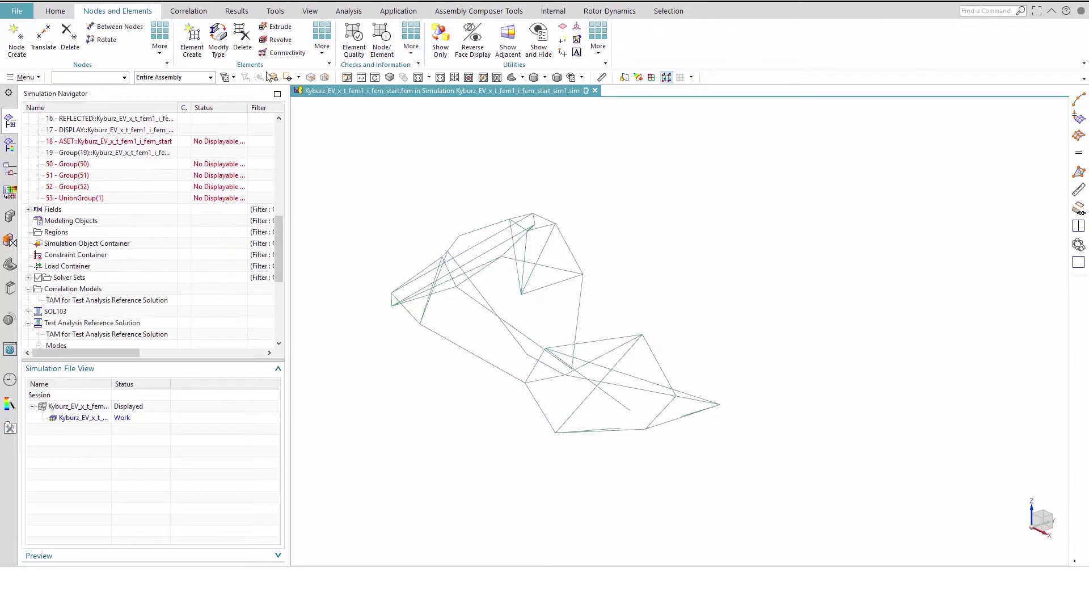
click(930, 280)
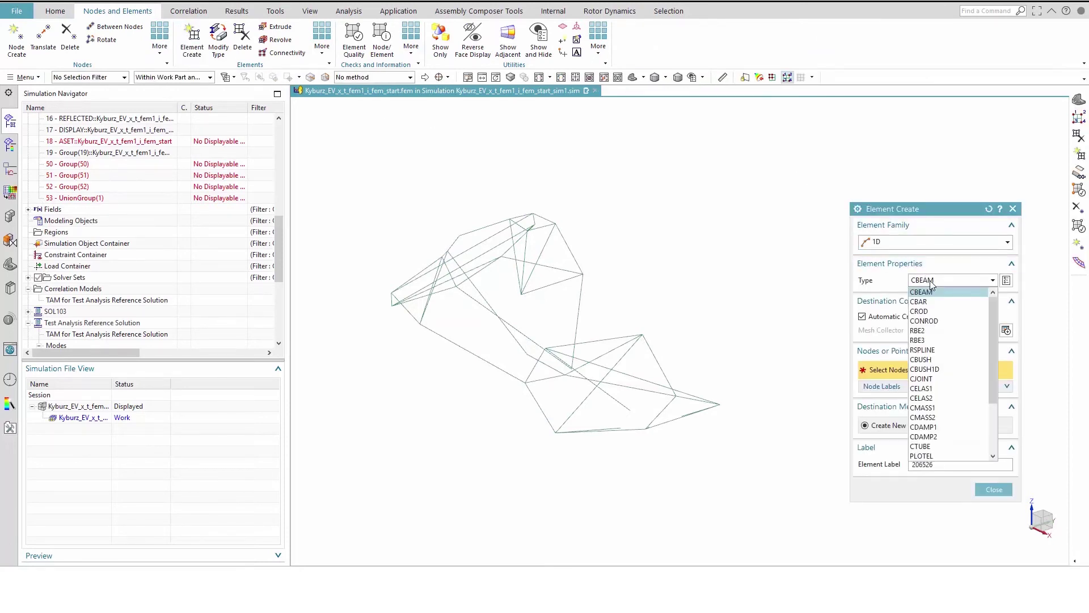
click(927, 459)
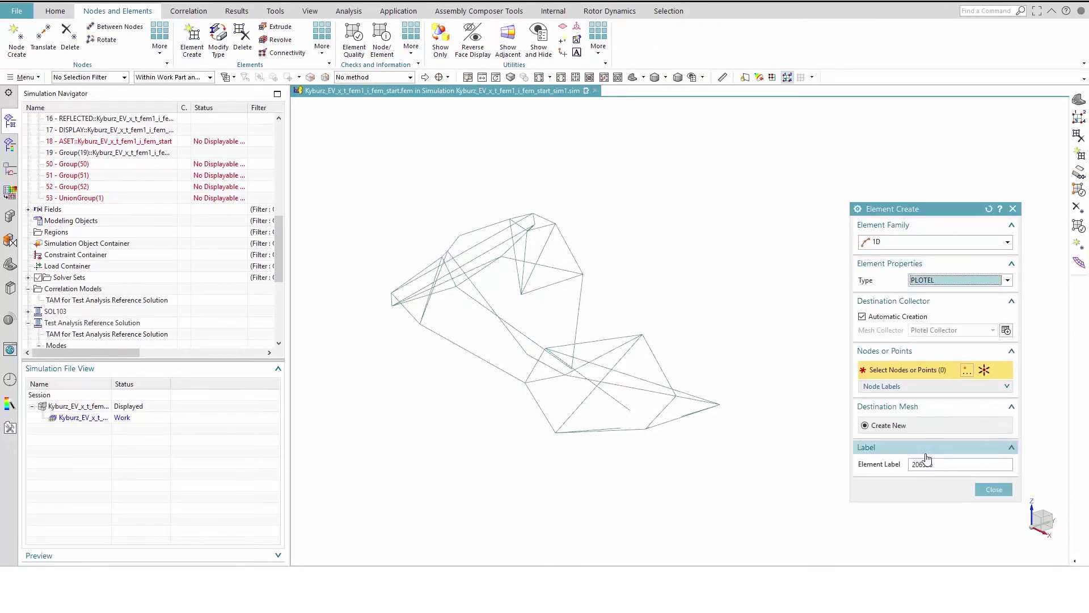
click(885, 316)
click(928, 426)
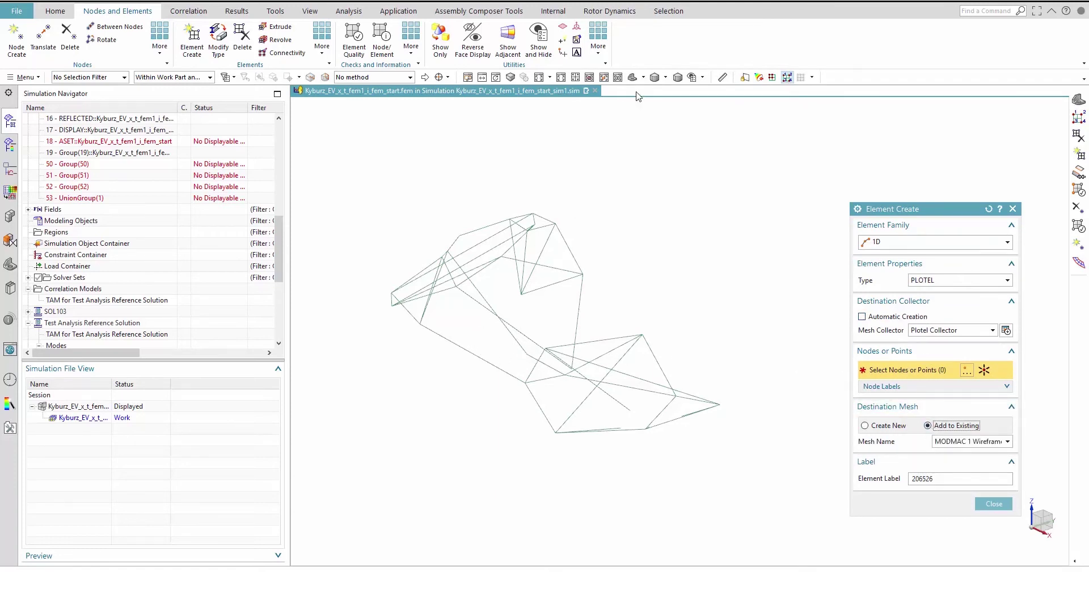
Add the missing PLOTEL elements by connecting node pairs along the lower side and in the middle of the wireframe.
key(ctrl+f)
click(482, 339)
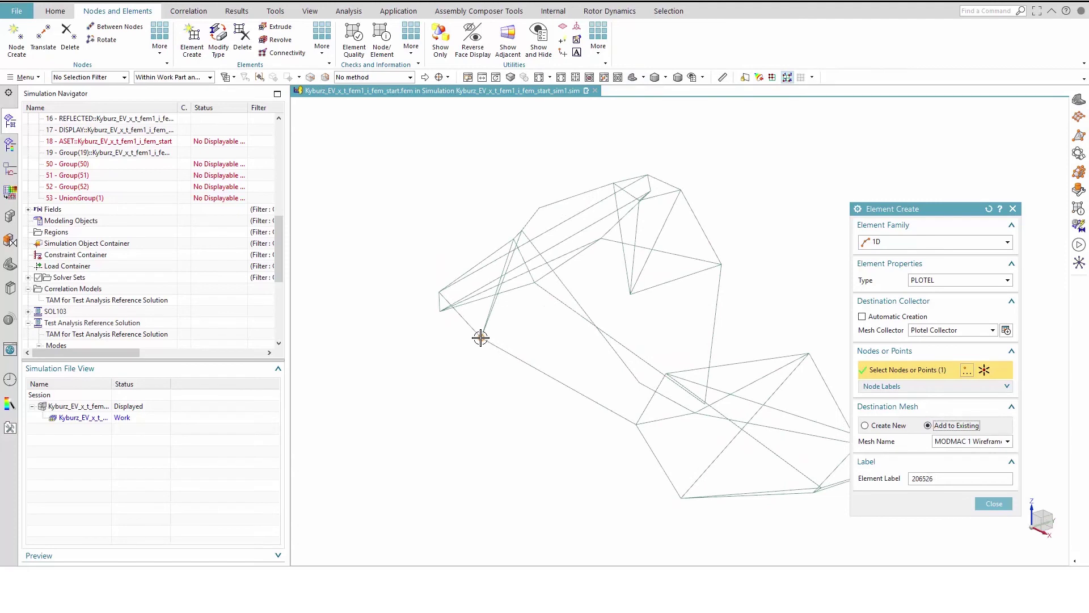
click(681, 497)
middle_drag(709, 324, 651, 323)
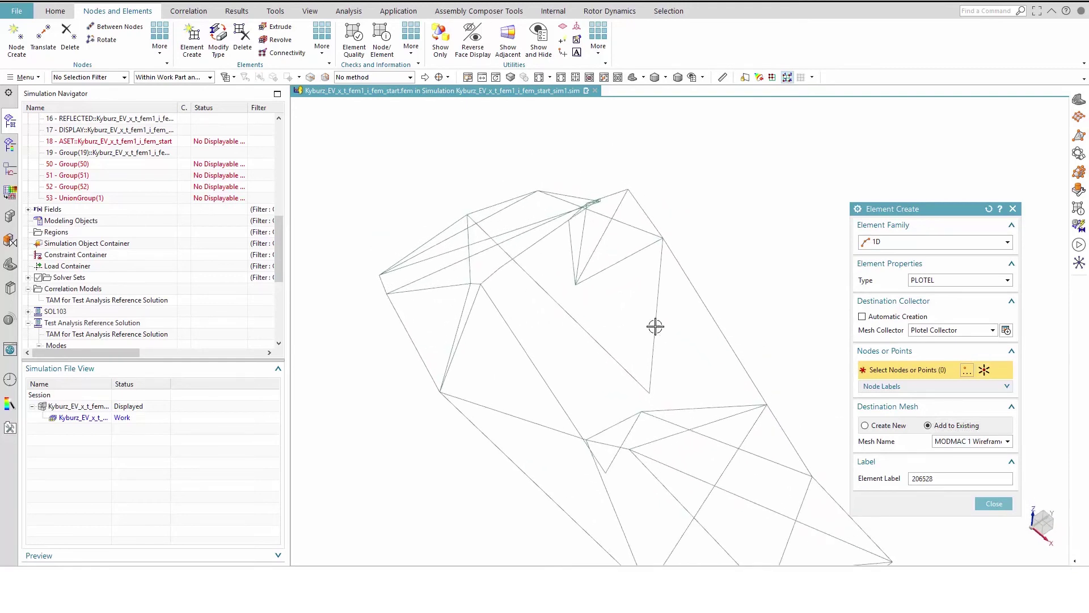
click(651, 390)
click(645, 409)
click(984, 505)
Create a group named manual_wireframe containing all displayed wireframe elements, using the Element selection filter.
scroll(608, 243, down, 3)
scroll(85, 227, up, 5)
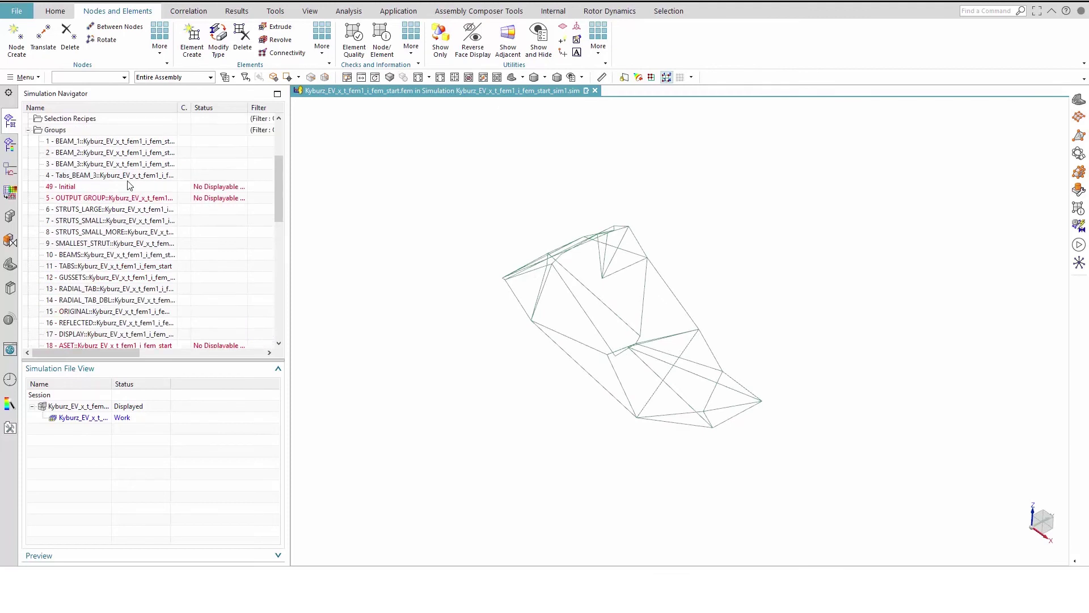
click(70, 198)
right_click(70, 201)
click(92, 223)
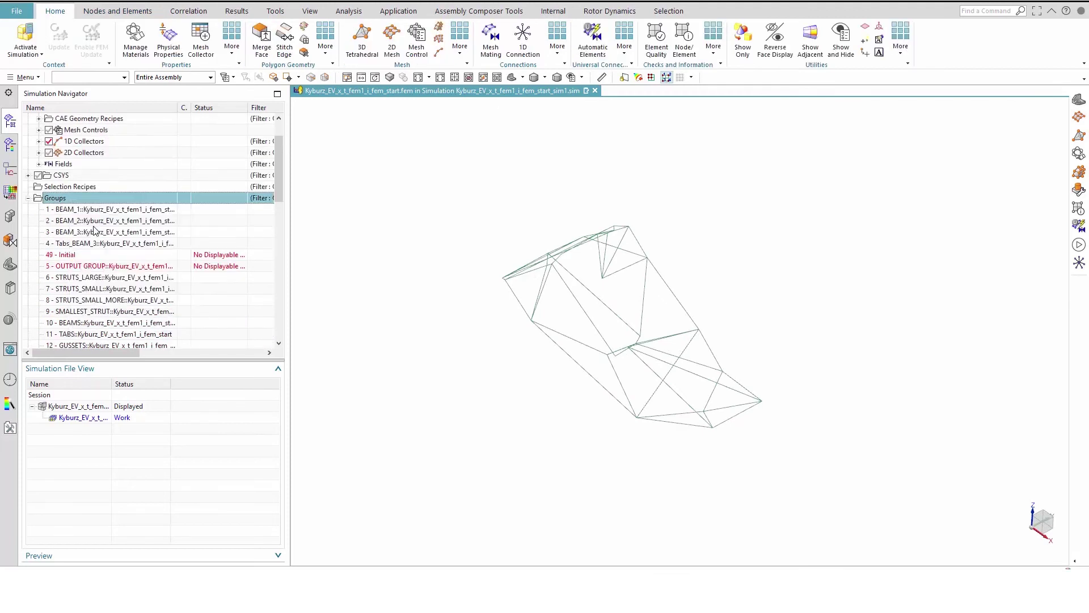
click(90, 77)
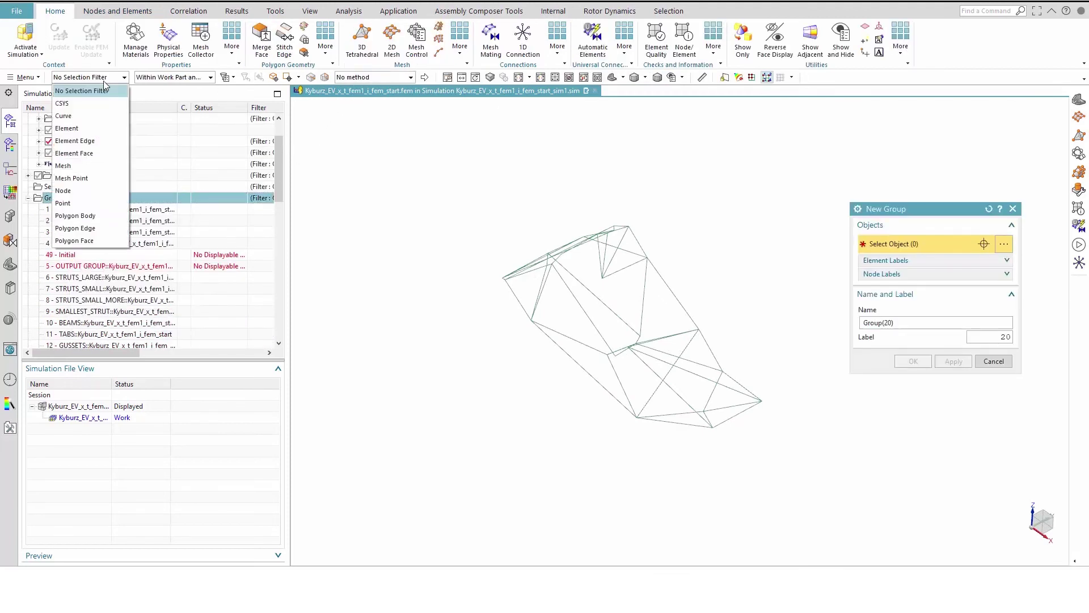
click(74, 125)
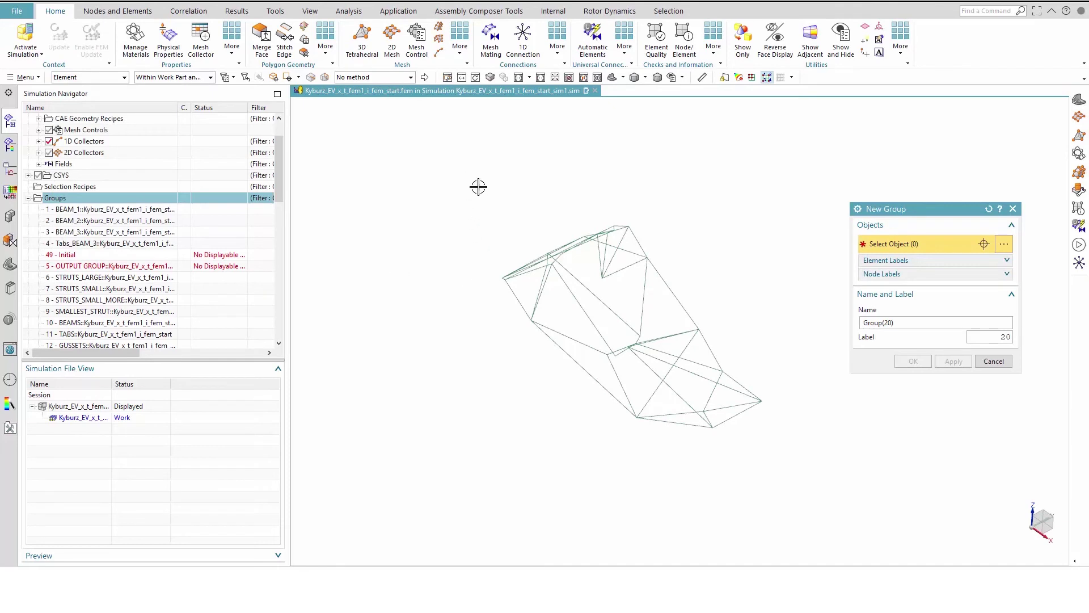
drag(463, 181, 787, 485)
key(BackSpace)
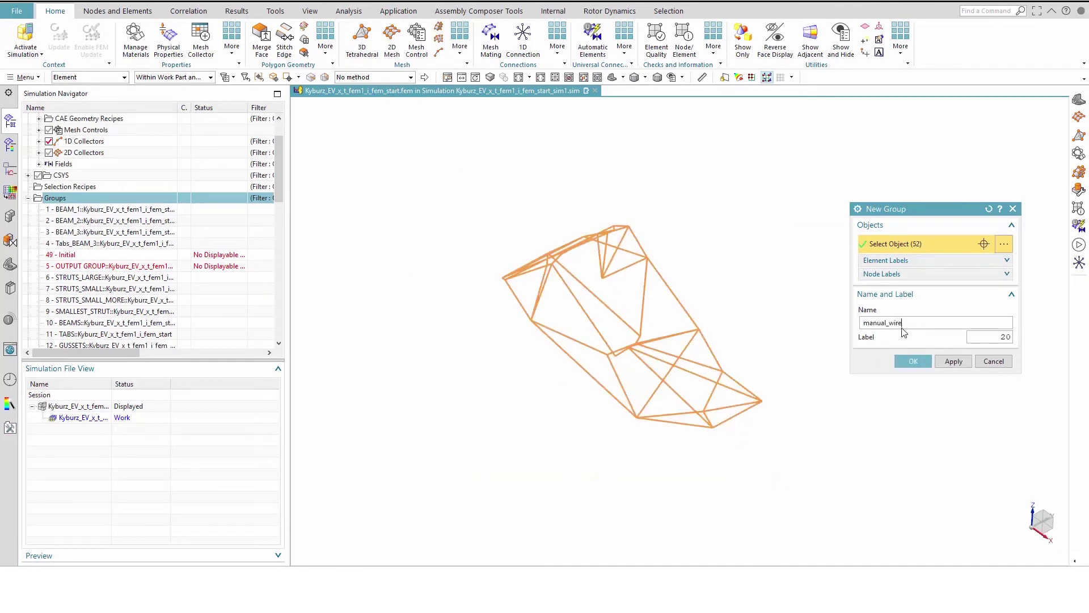
click(911, 362)
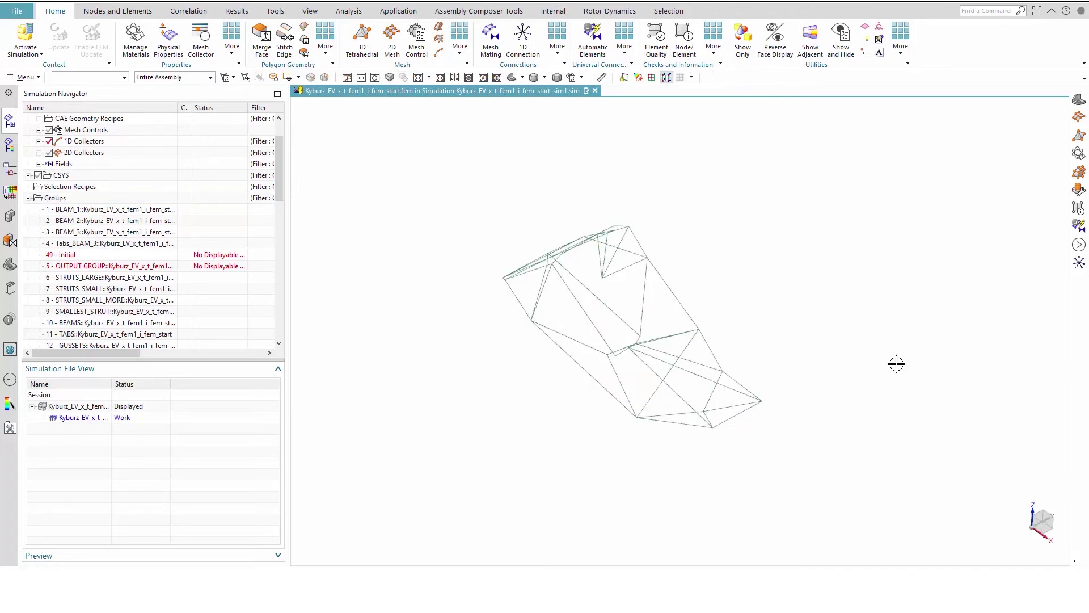
Collapse the groups list and make the simulation file the work part again.
click(28, 198)
scroll(93, 204, up, 2)
right_click(90, 120)
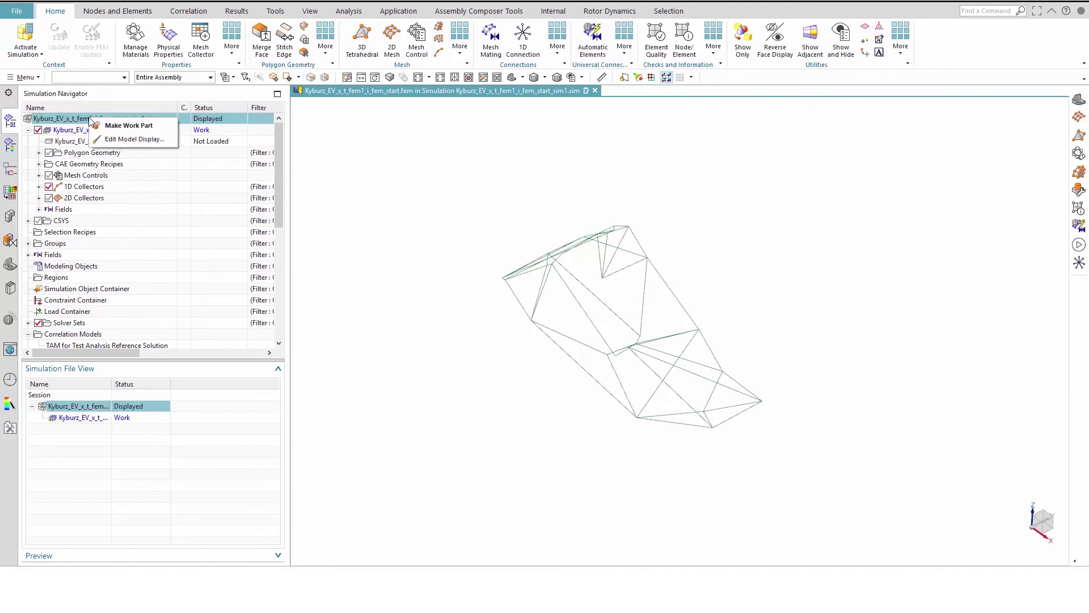
click(105, 126)
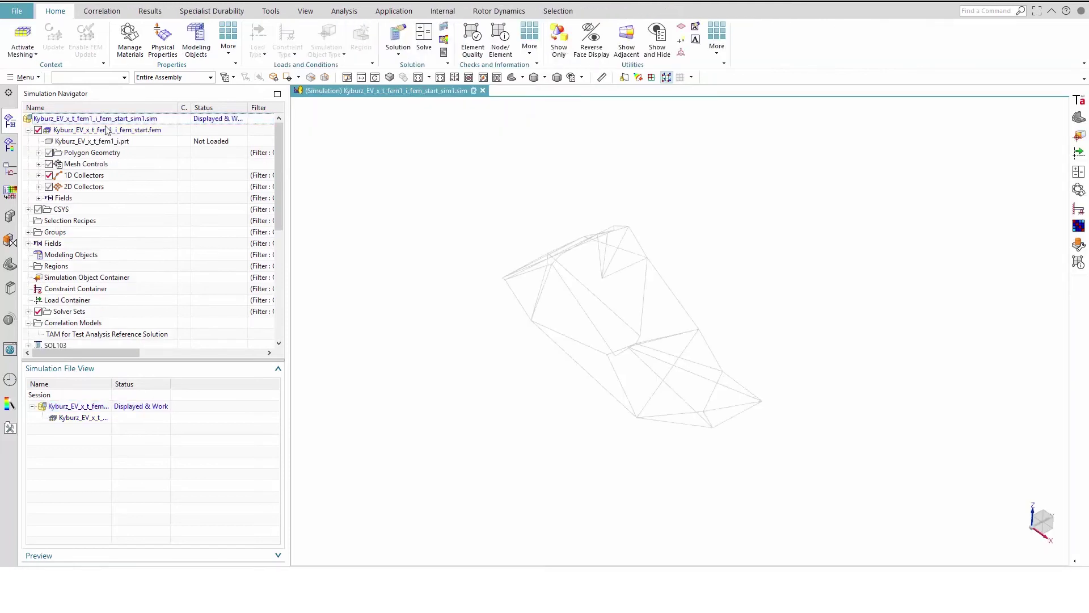
Create a second test analysis reference solution from Pre-Test 1 with the Manual wireframe method and group manual_wireframe, declining to override sensor information.
click(102, 11)
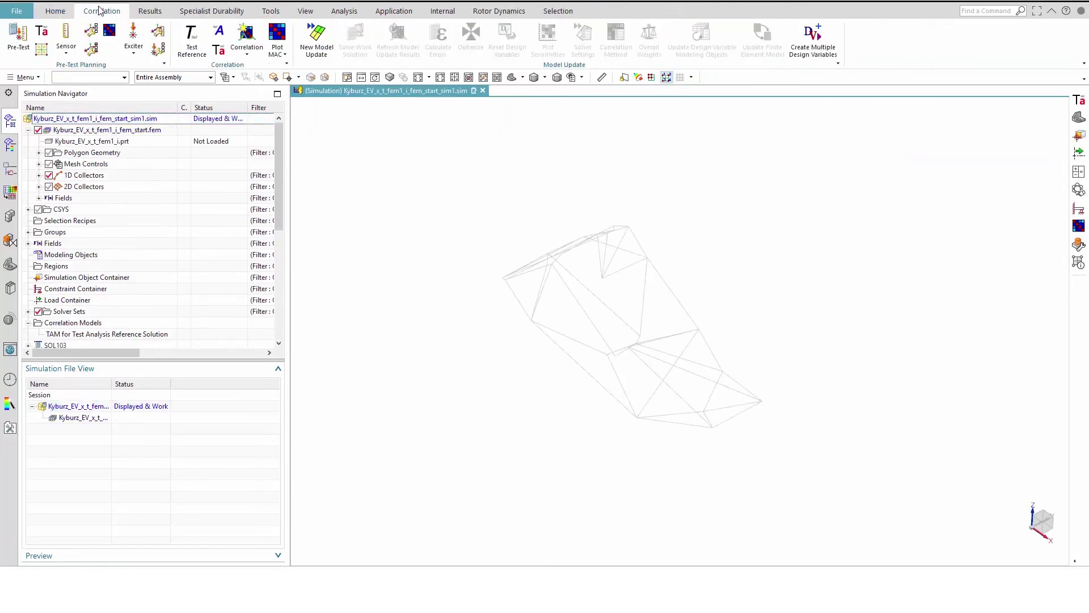
click(43, 31)
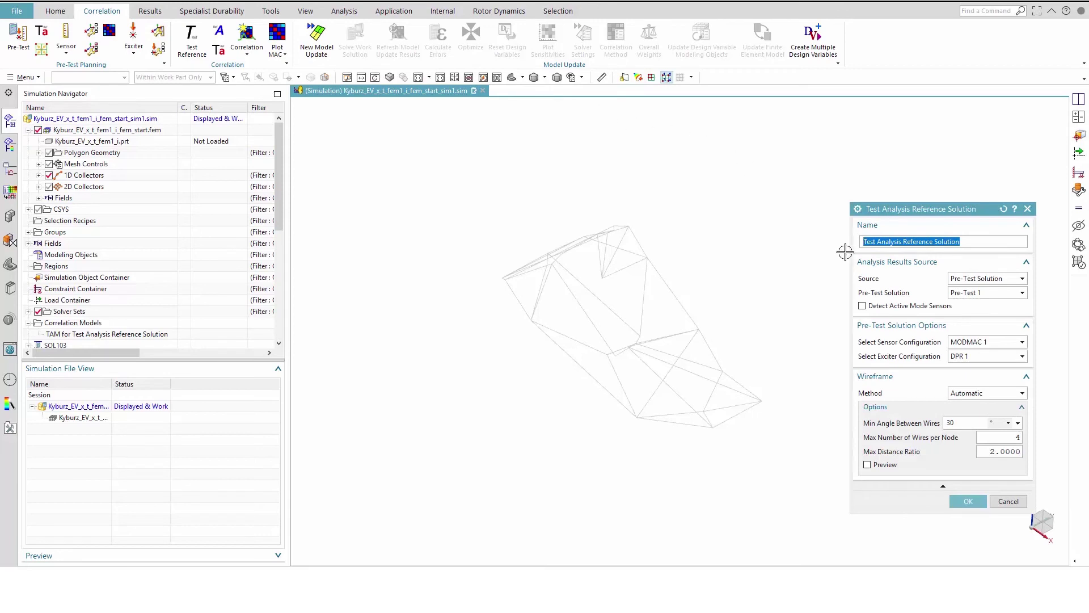
click(964, 397)
click(965, 418)
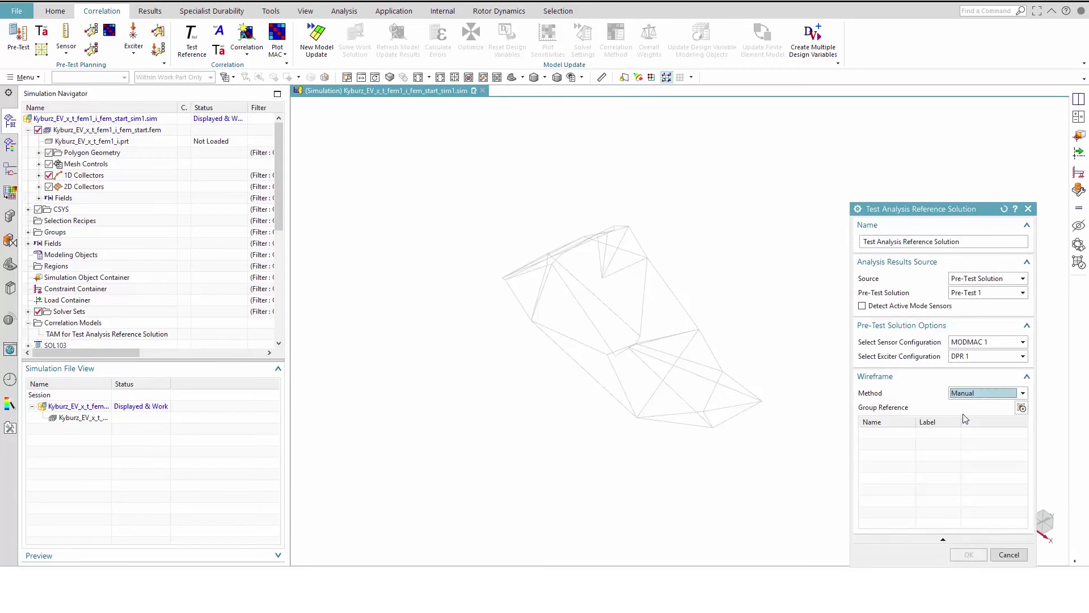
click(1021, 408)
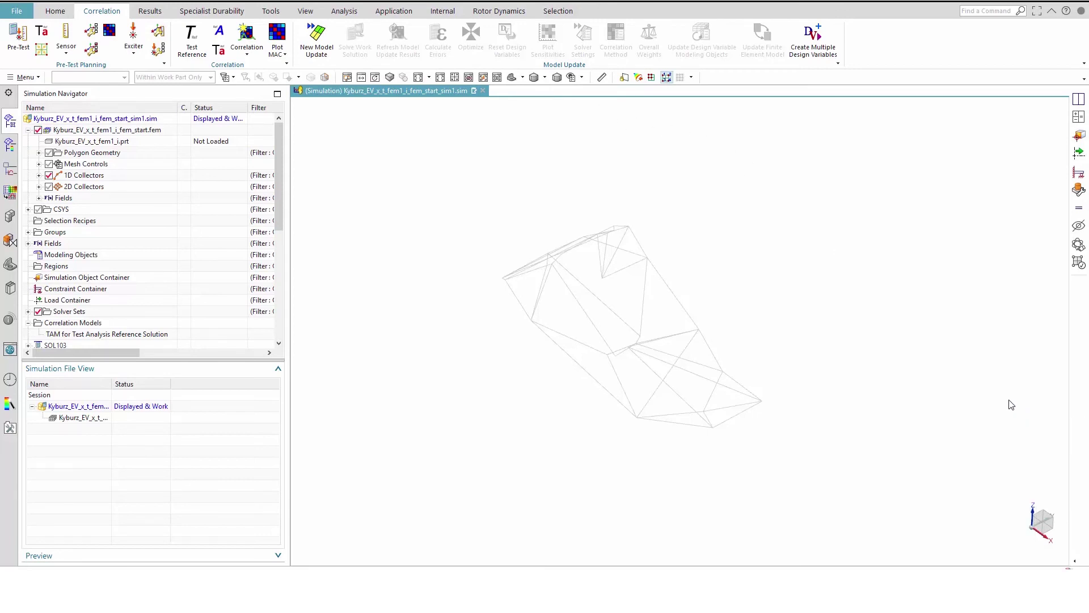
scroll(933, 391, down, 5)
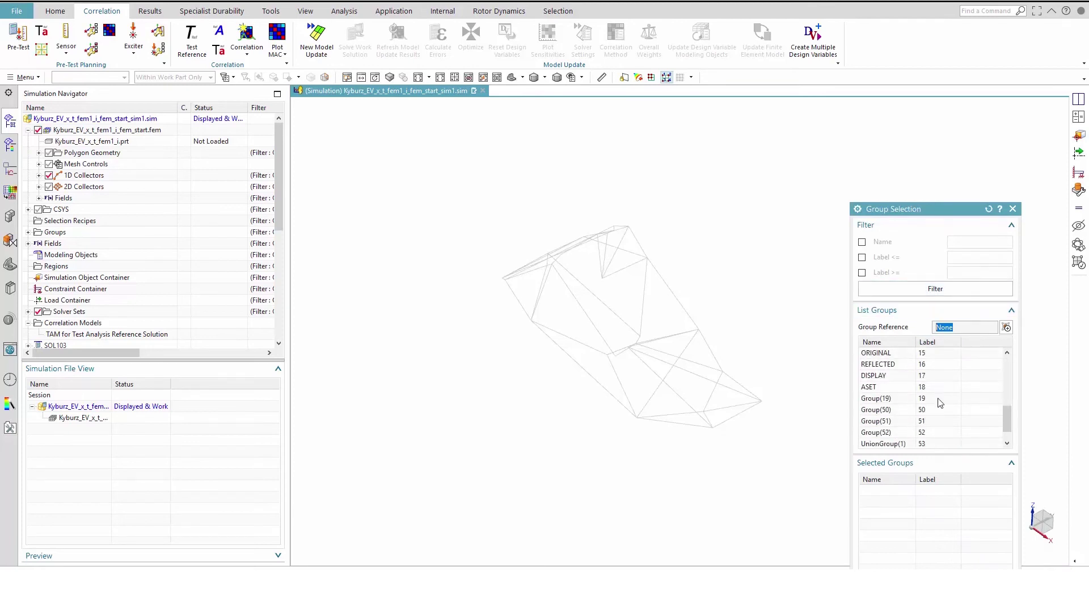
click(902, 434)
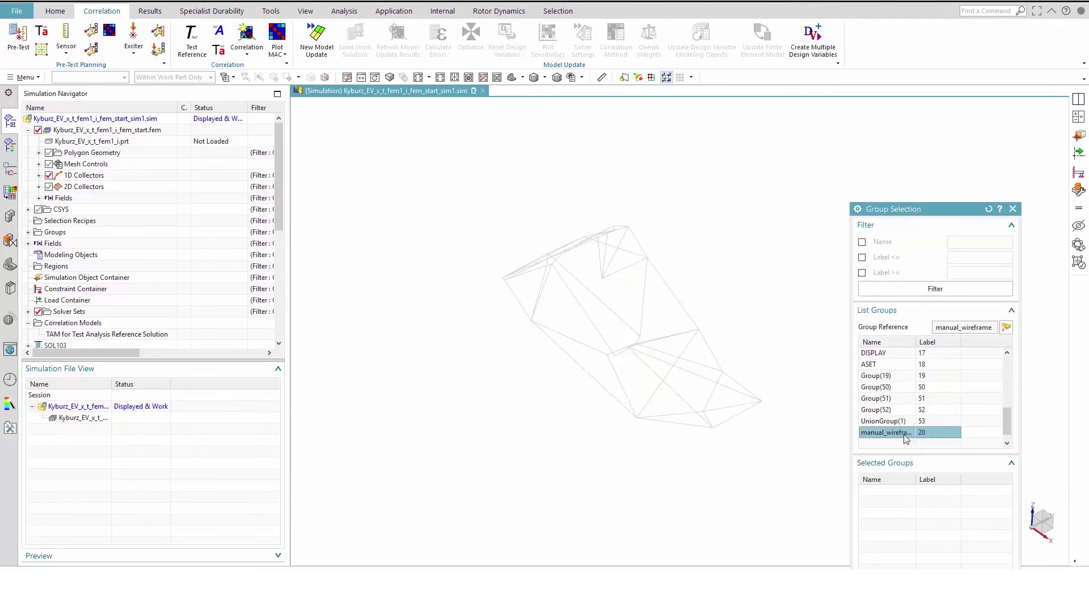
drag(946, 216, 932, 142)
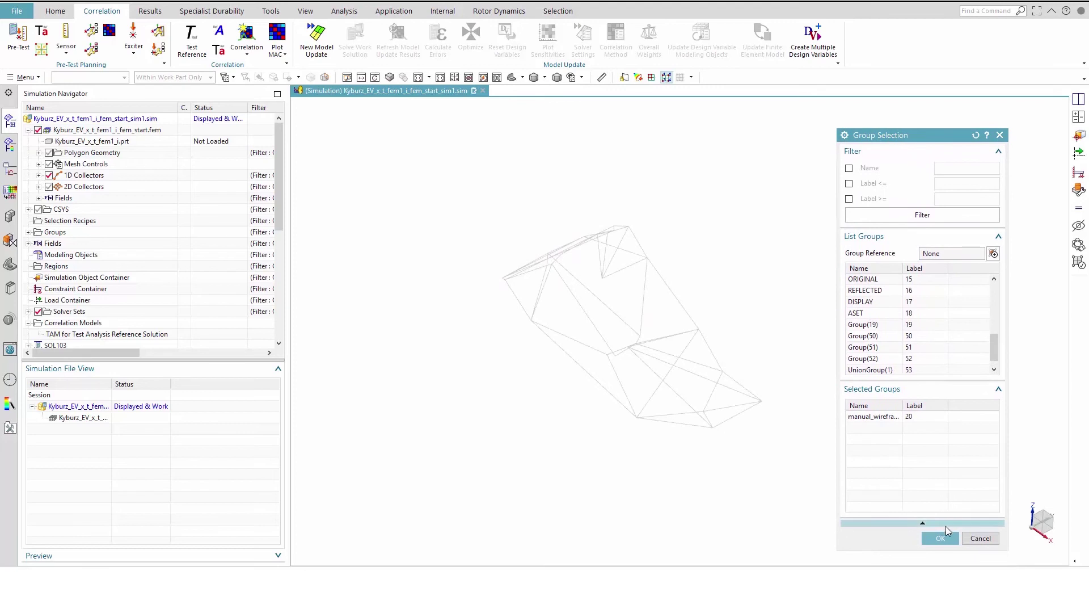
click(939, 538)
click(955, 481)
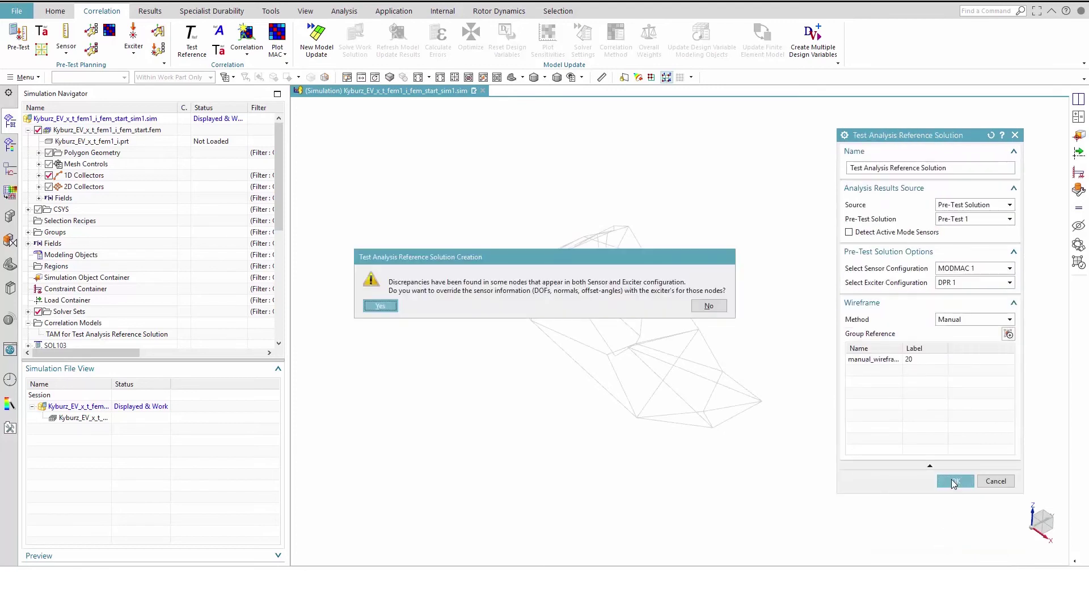
click(709, 306)
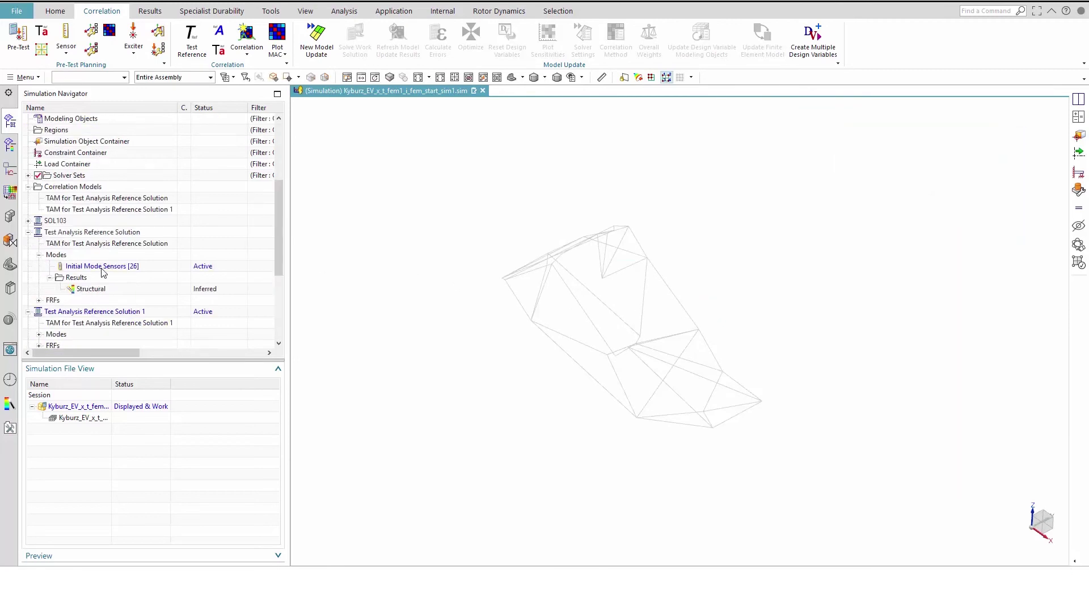
Load the structural mode results of Test Analysis Reference Solution 1 for post-processing.
scroll(104, 273, down, 3)
click(39, 232)
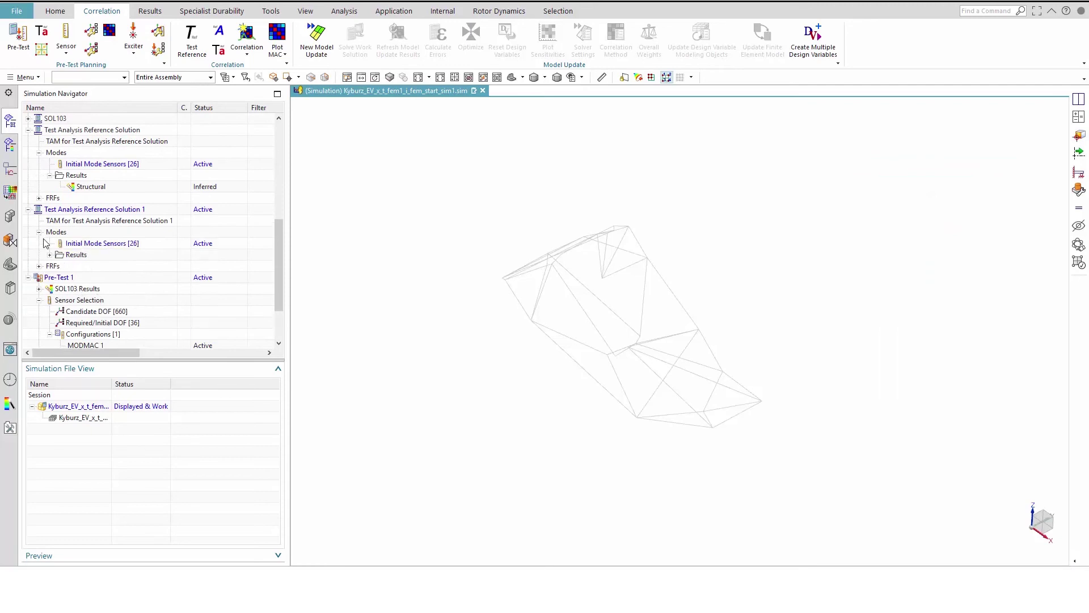
click(50, 255)
right_click(81, 266)
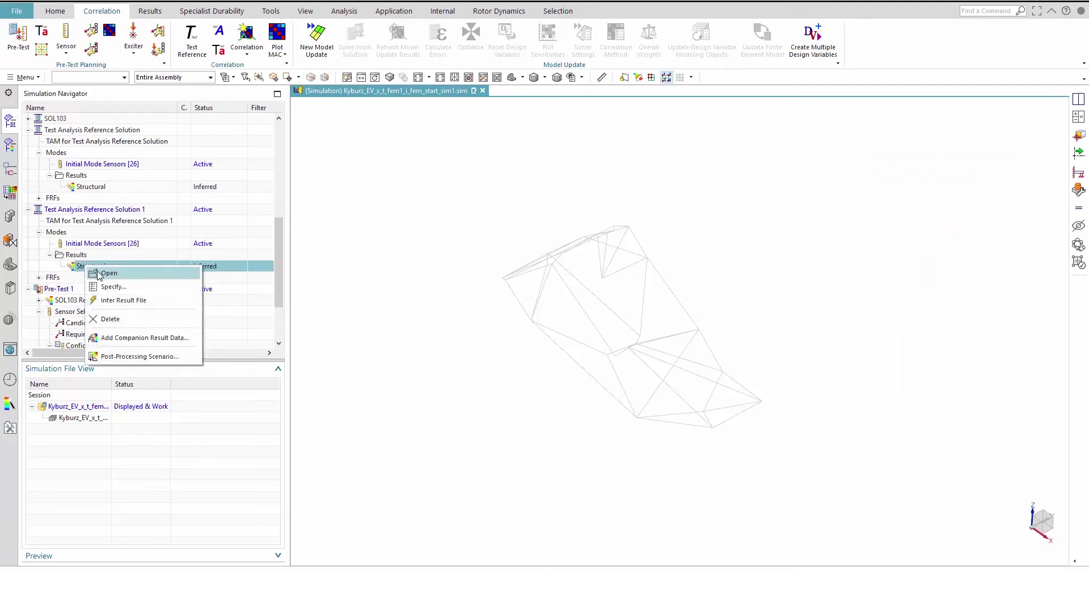
click(97, 275)
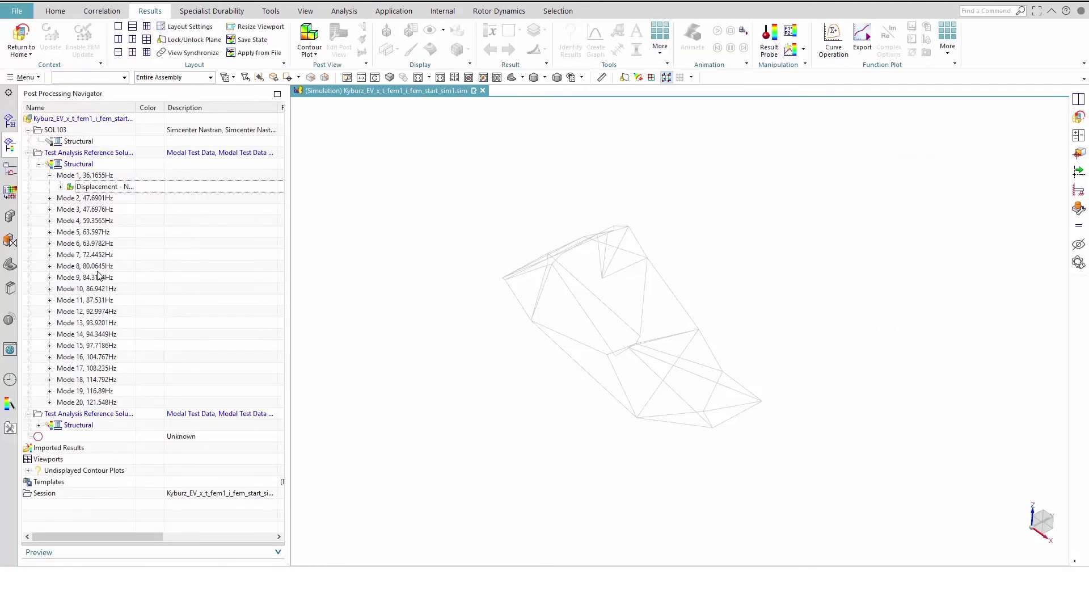
Set up a side-by-side layout and plot the first reference solution's Mode 1 nodal displacement in the first viewport.
click(118, 39)
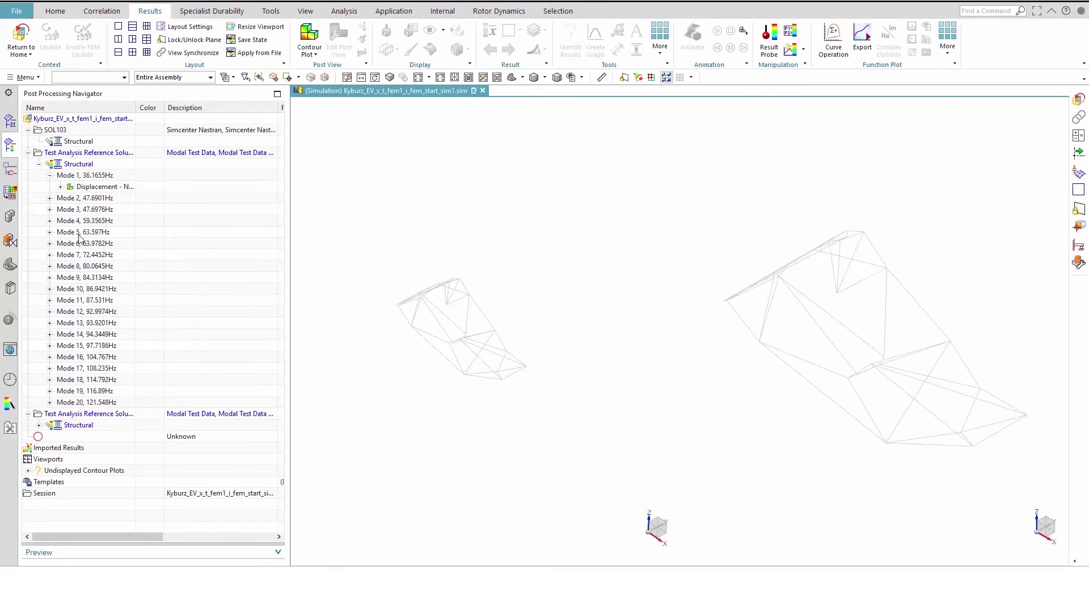
click(90, 187)
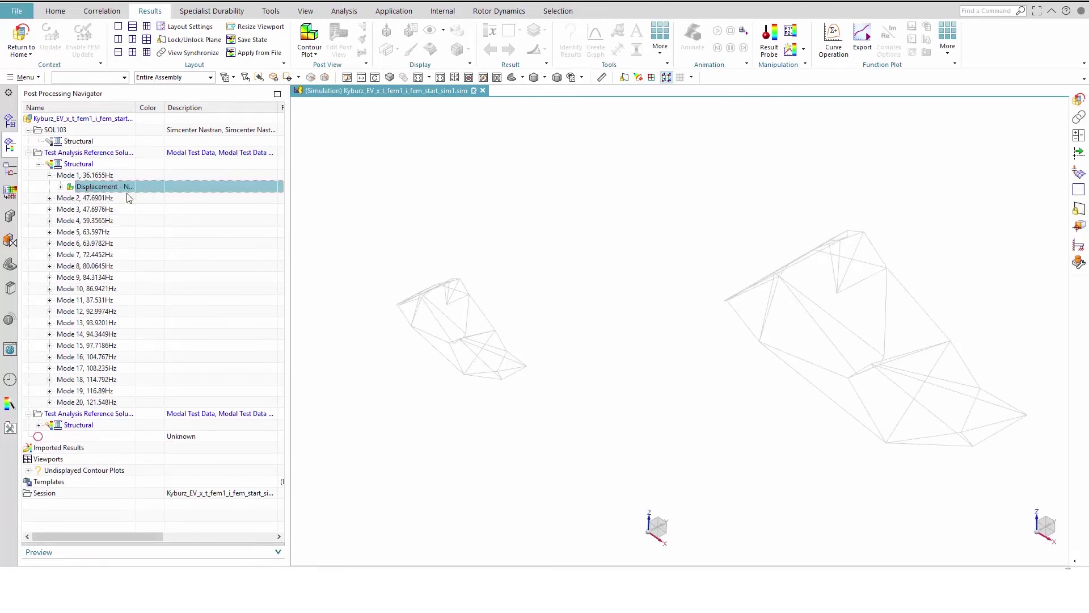
drag(129, 197, 462, 306)
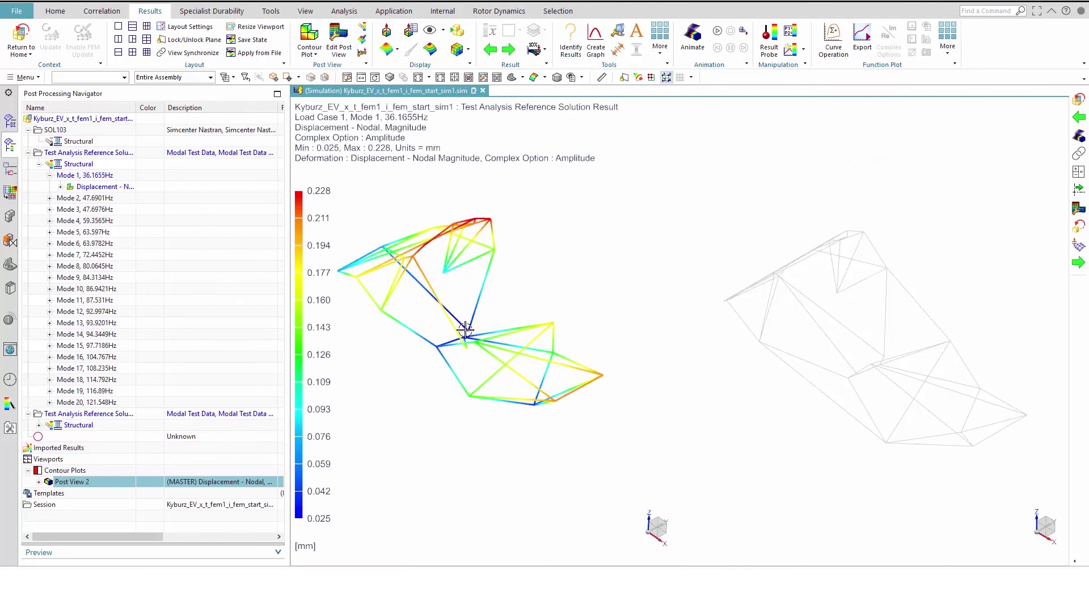
Plot the Mode 1 nodal displacement of Test Analysis Reference Solution 1 in the second viewport.
click(40, 424)
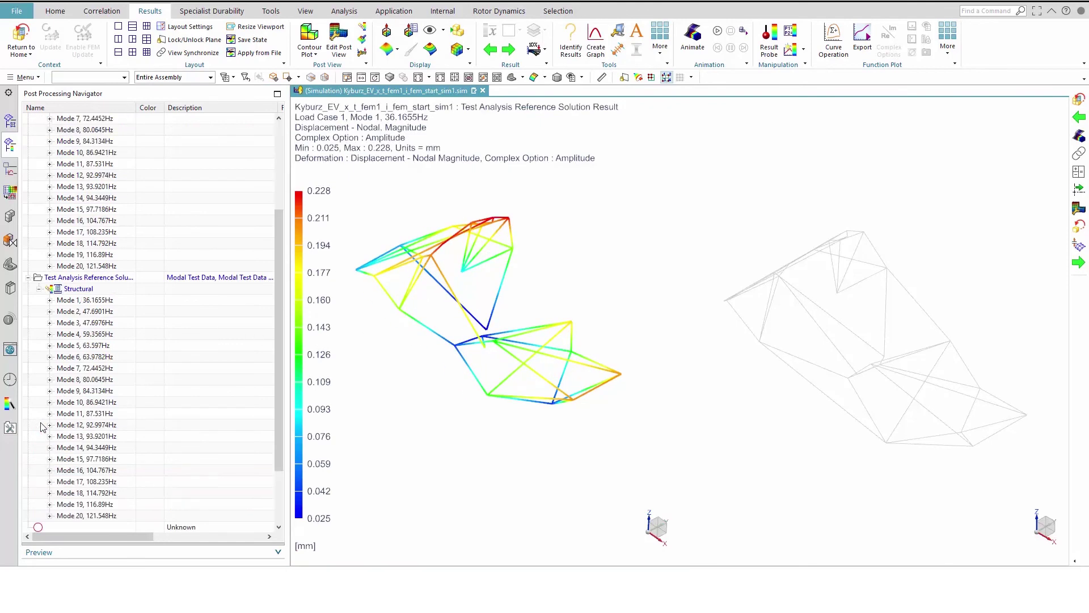
click(50, 299)
right_click(91, 312)
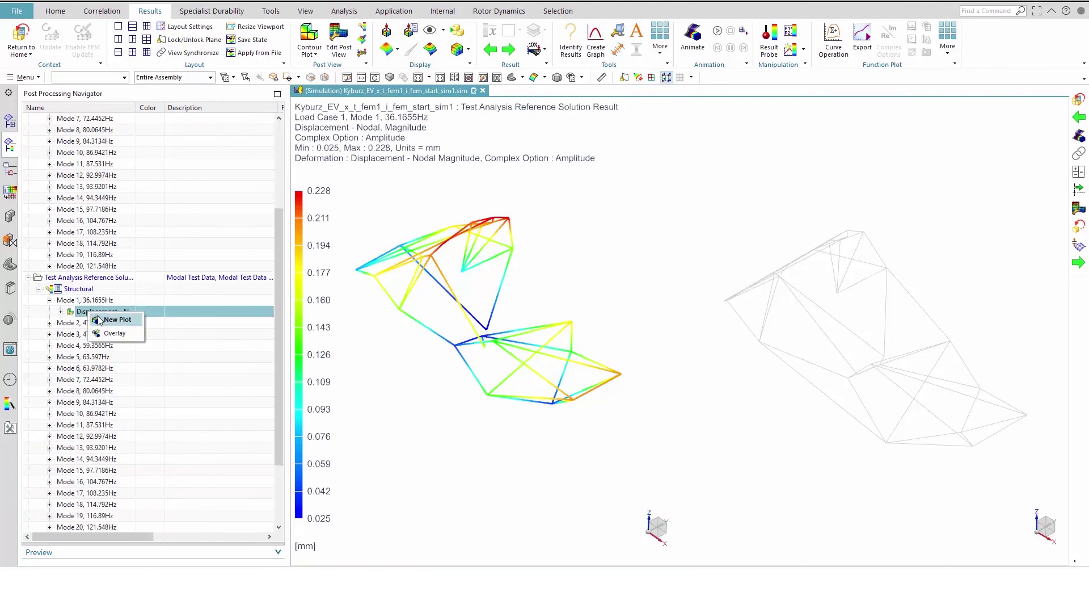
click(101, 319)
click(782, 333)
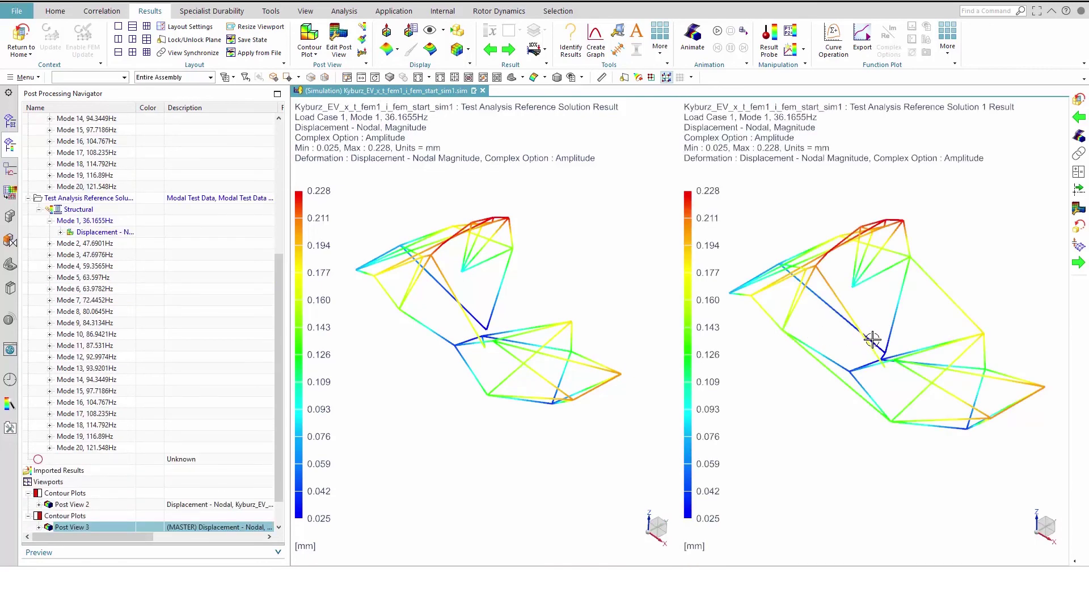
Set up an export of Test Analysis Reference Solution 1 in SC2TL format to a file named export_1 in the Start _Pretest folder.
click(10, 121)
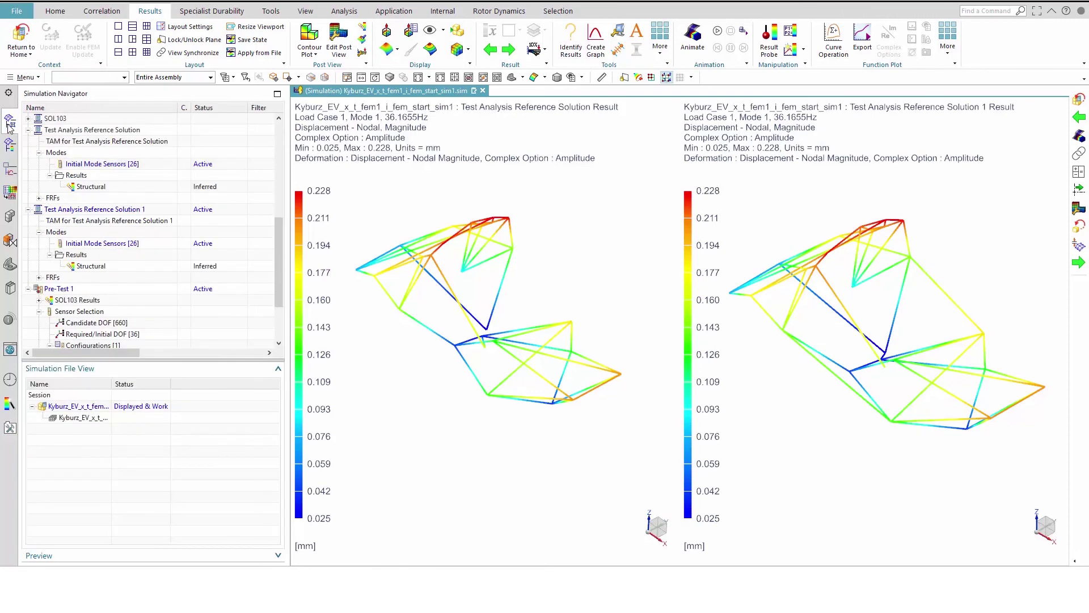
right_click(102, 211)
click(134, 261)
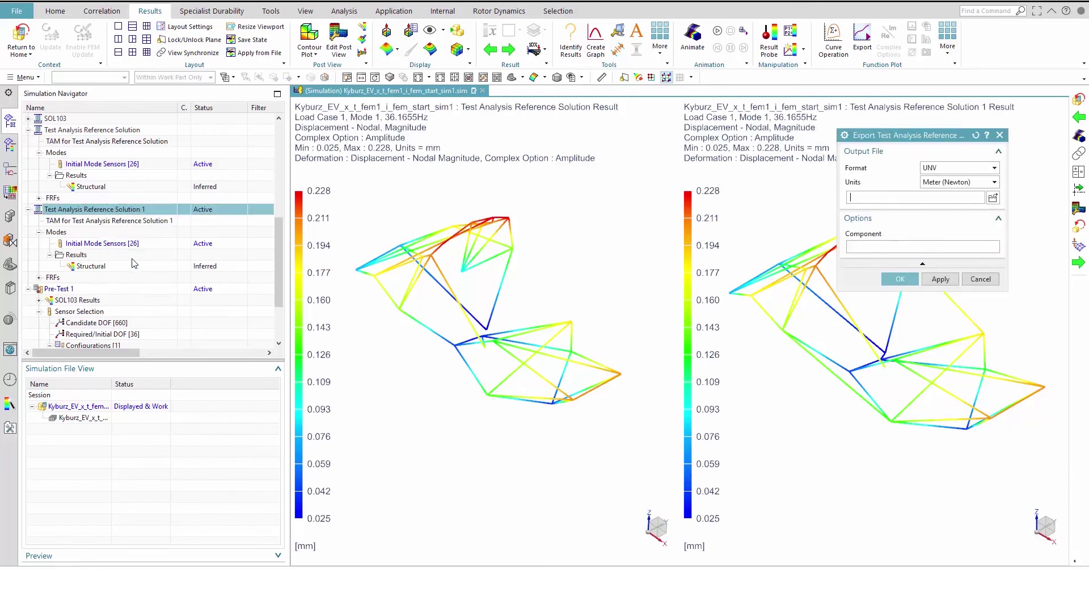
click(941, 168)
click(937, 191)
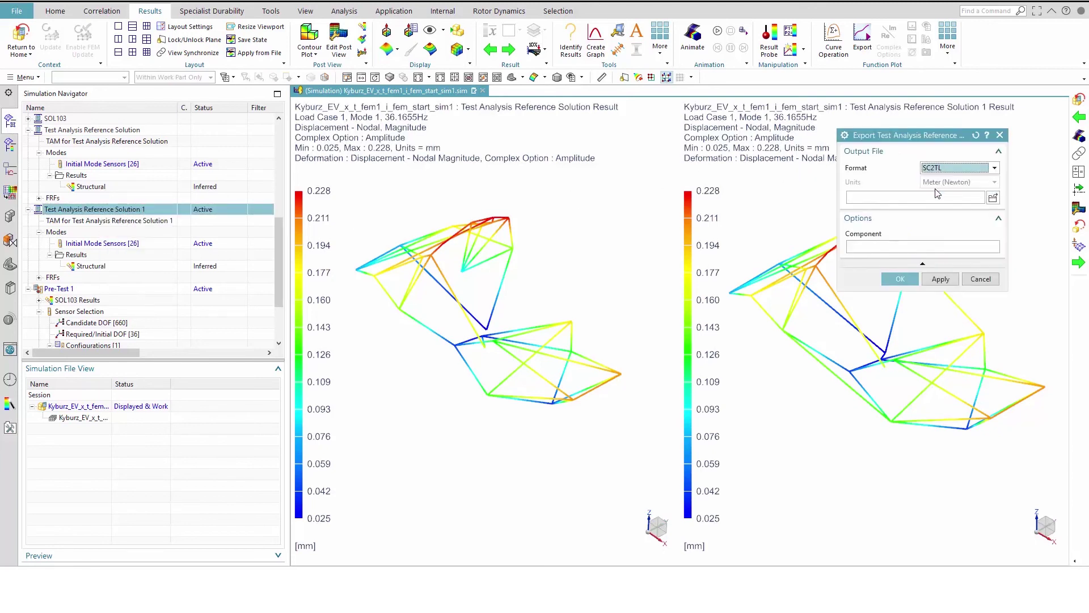
click(993, 197)
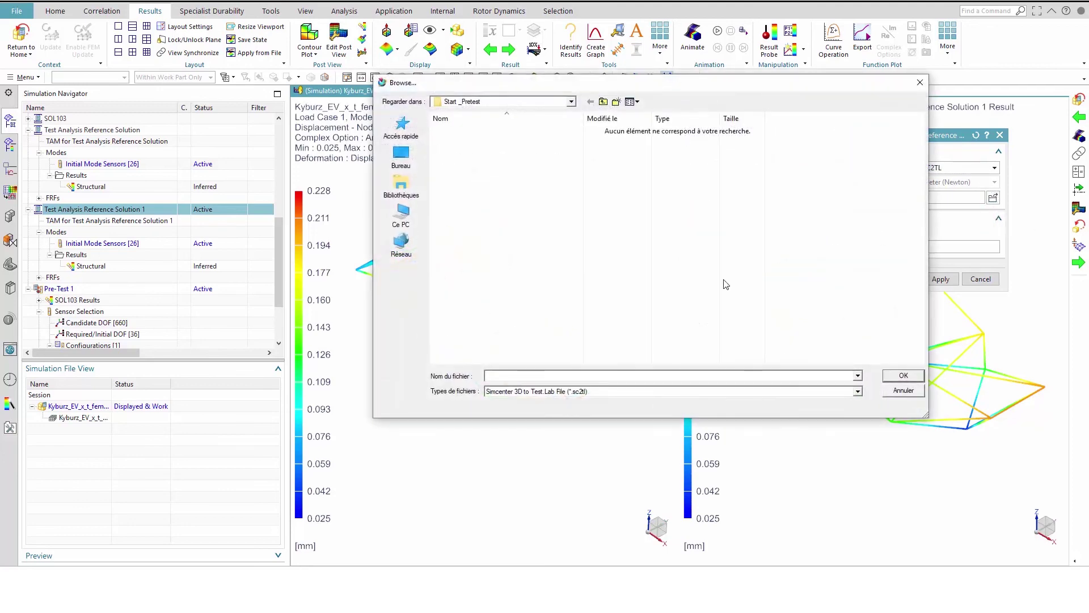
text(export_1)
click(903, 376)
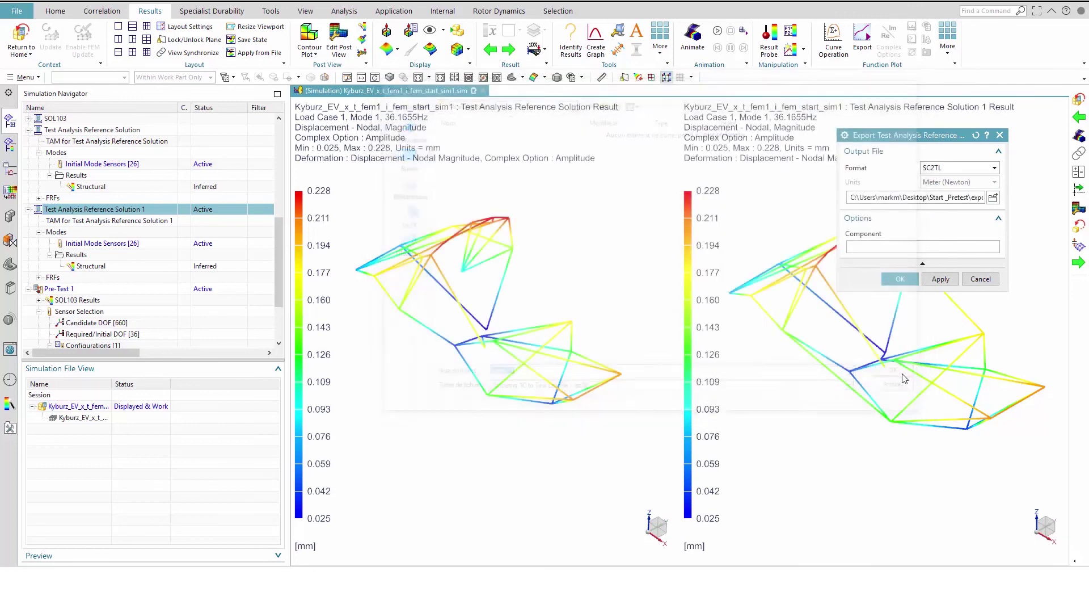
Enter SimRod as the component name and run the reference solution export.
click(883, 247)
text(SimRod)
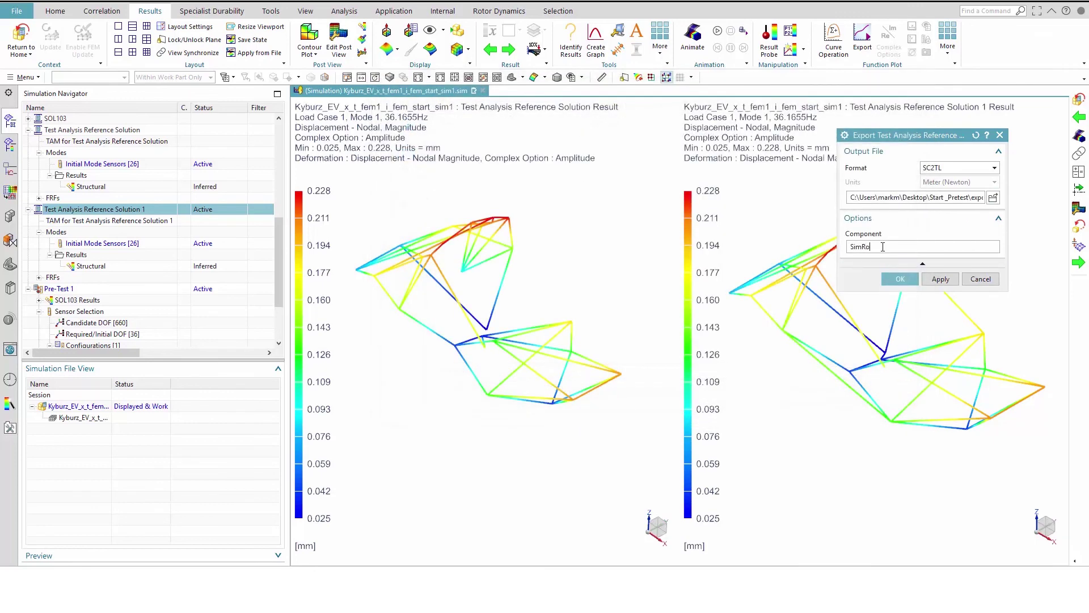
click(900, 279)
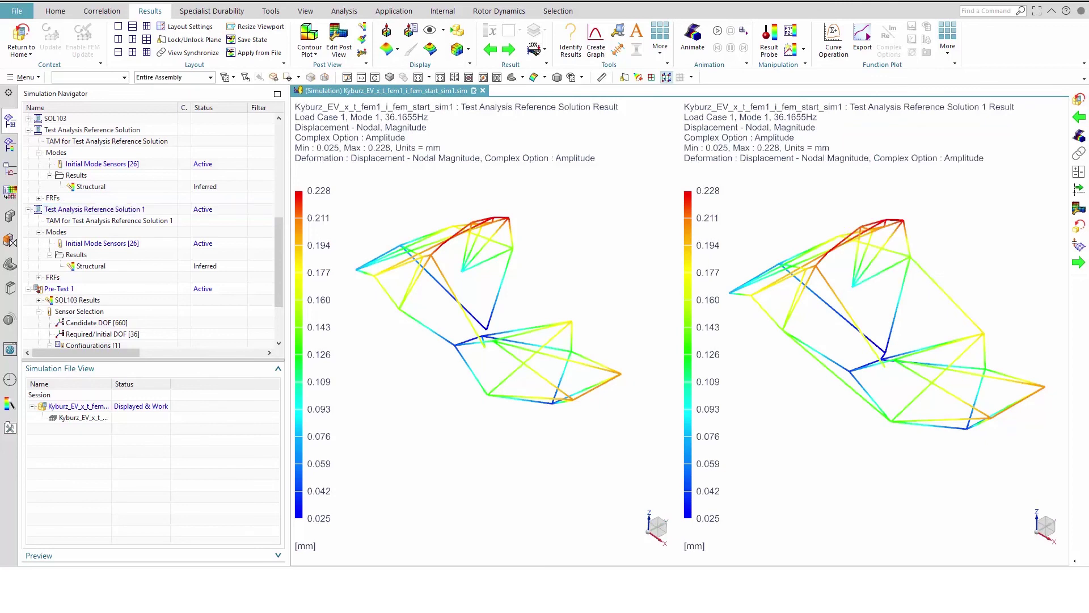